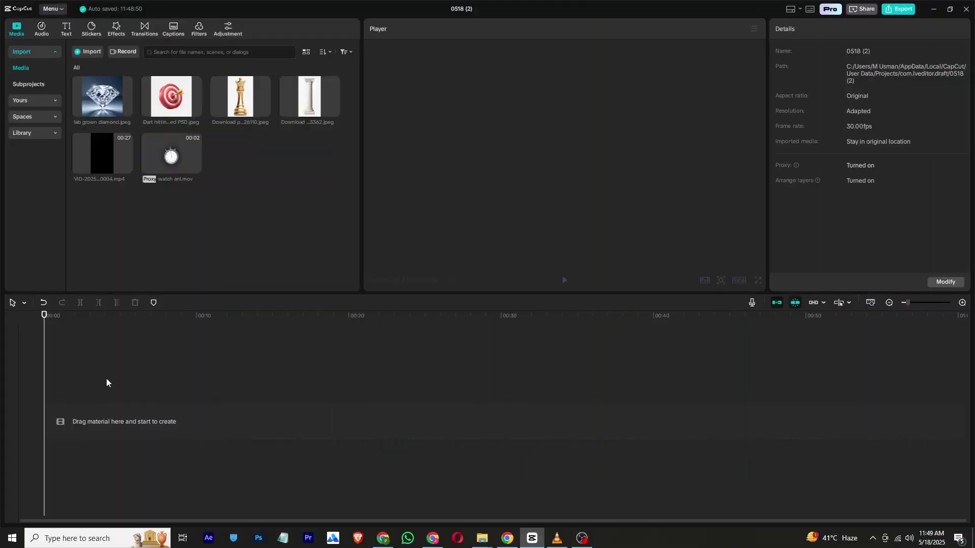
Step: Switch the workspace to the Vertical layout and place a default text clip at the start of the timeline
{"action": "left_click", "coordinate": [787, 13]}
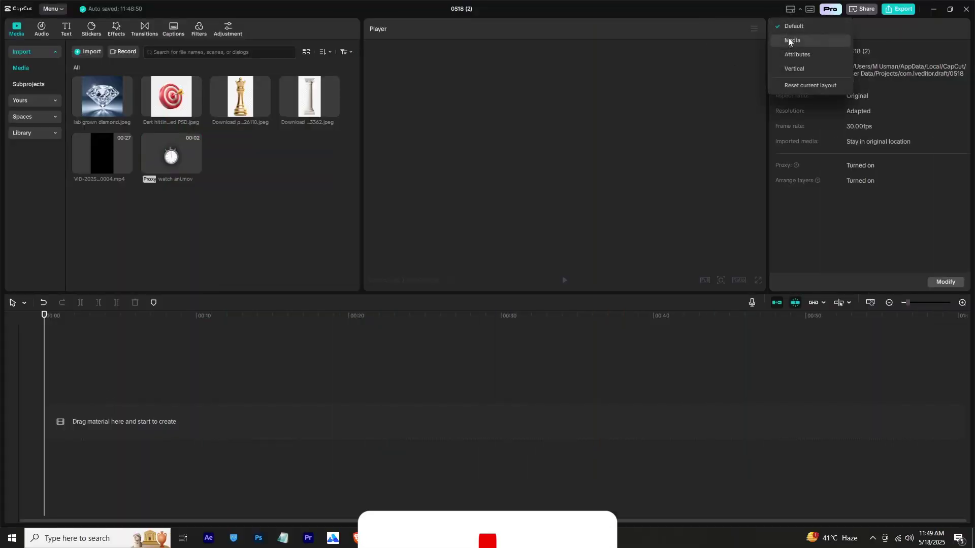
{"action": "left_click", "coordinate": [794, 68]}
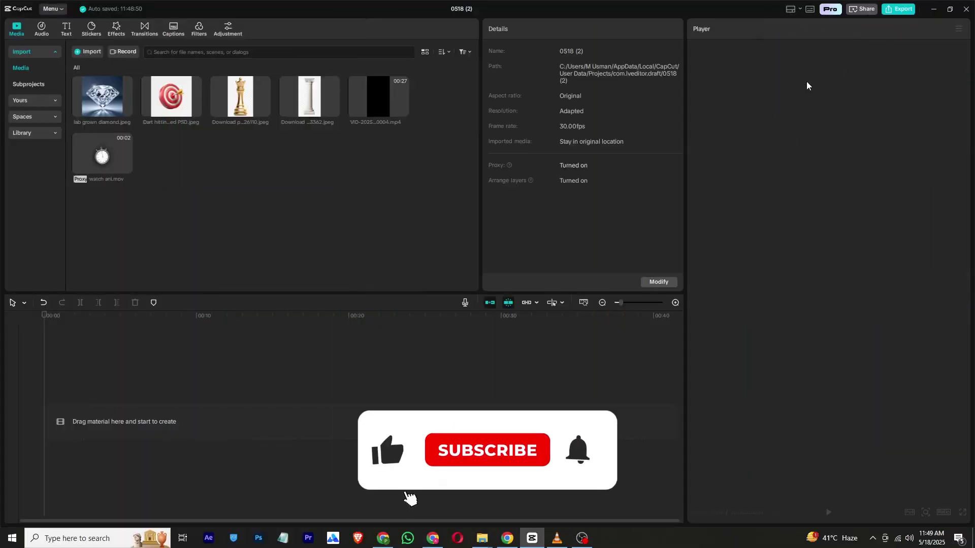
{"action": "left_click", "coordinate": [66, 29]}
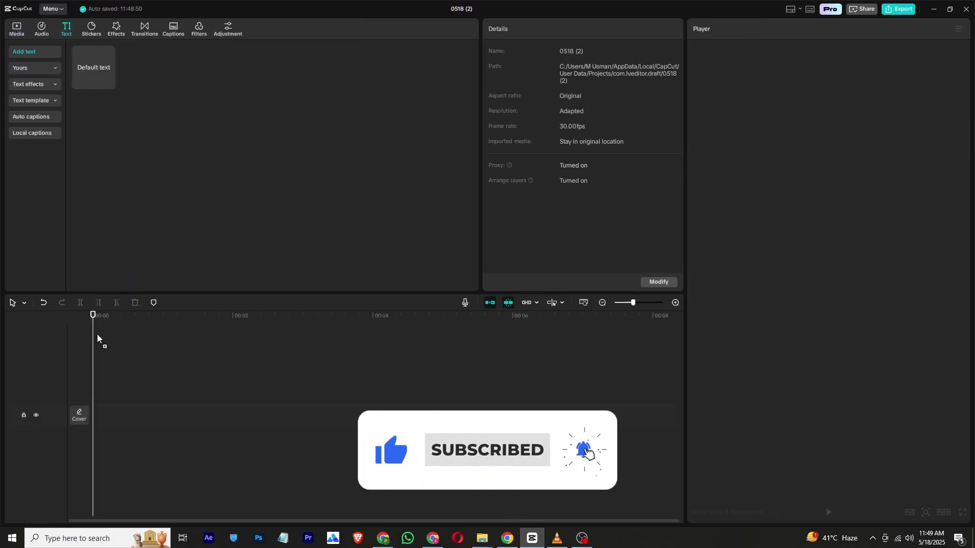
{"action": "left_click_drag", "start_coordinate": [97, 337], "coordinate": [99, 341]}
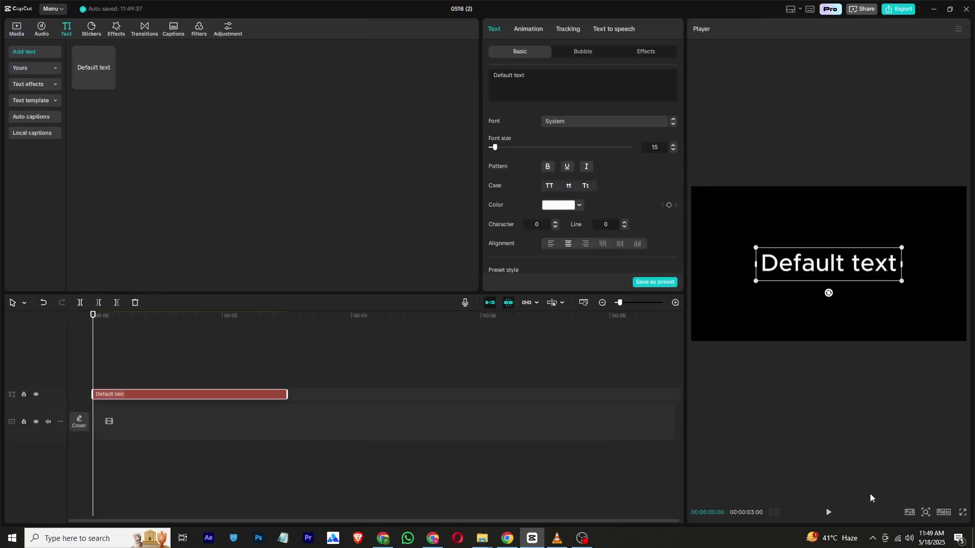
Step: Set the project's aspect ratio to 9:16 and replace the default text with a solid square symbol
{"action": "left_click", "coordinate": [947, 516]}
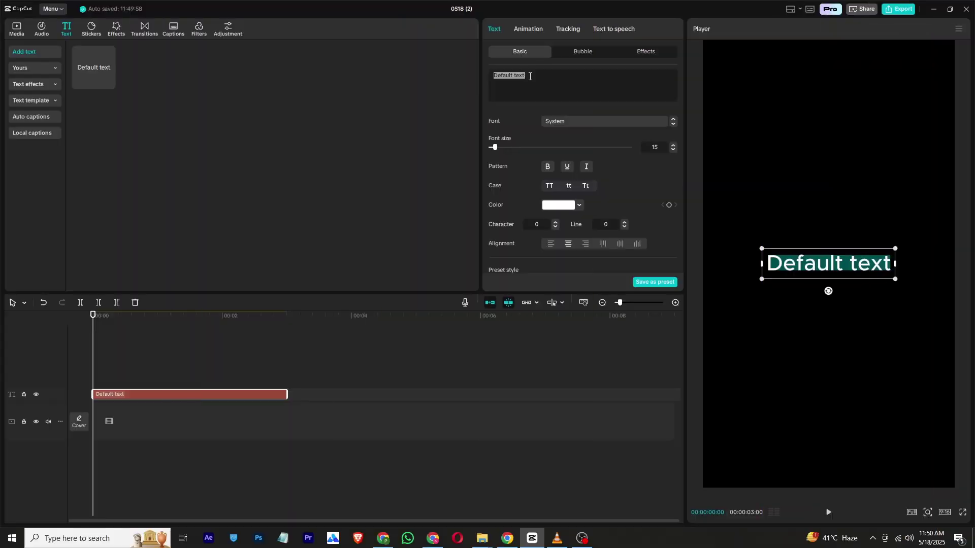
{"action": "key", "text": "super+period"}
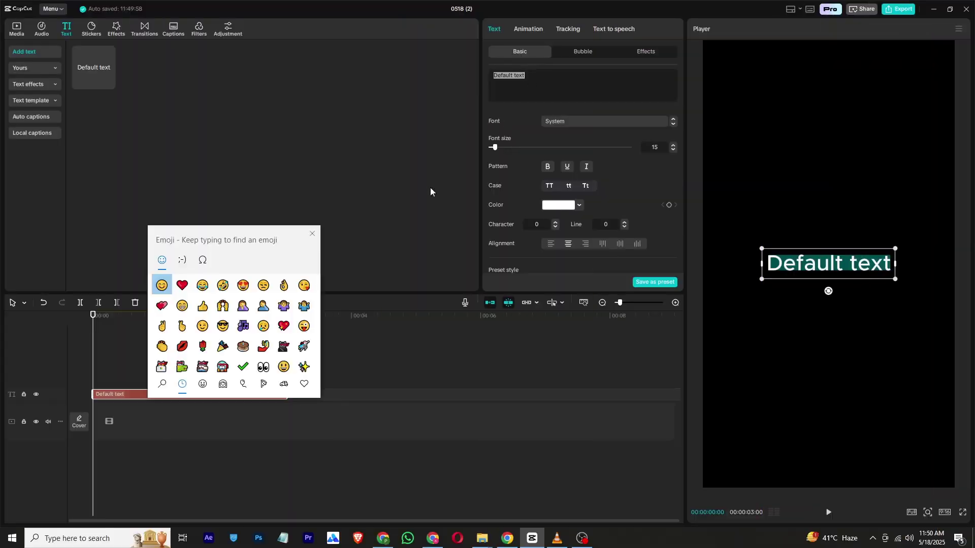
{"action": "left_click", "coordinate": [203, 259]}
{"action": "left_click_drag", "start_coordinate": [216, 240], "coordinate": [251, 98]}
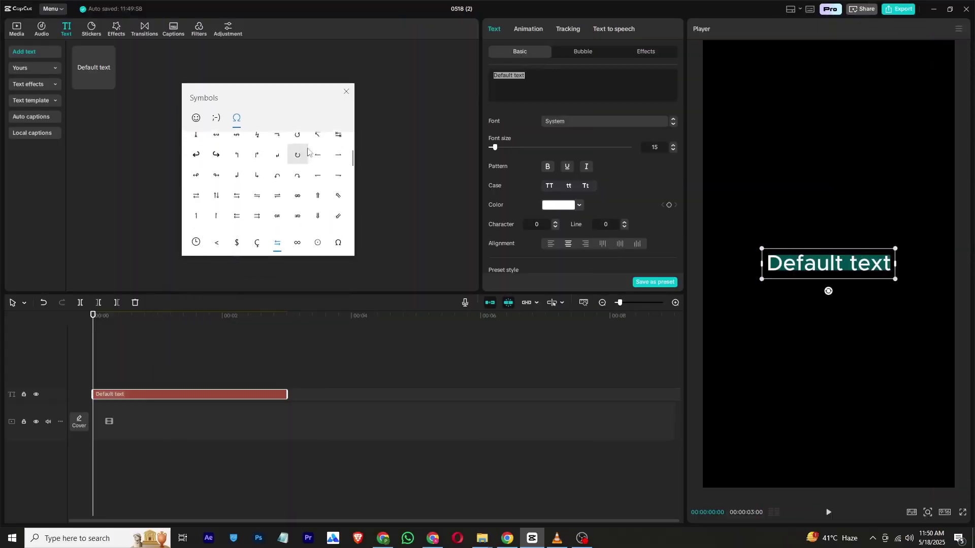
{"action": "scroll", "coordinate": [331, 198], "scroll_direction": "down", "scroll_amount": 3}
{"action": "left_click", "coordinate": [297, 164]}
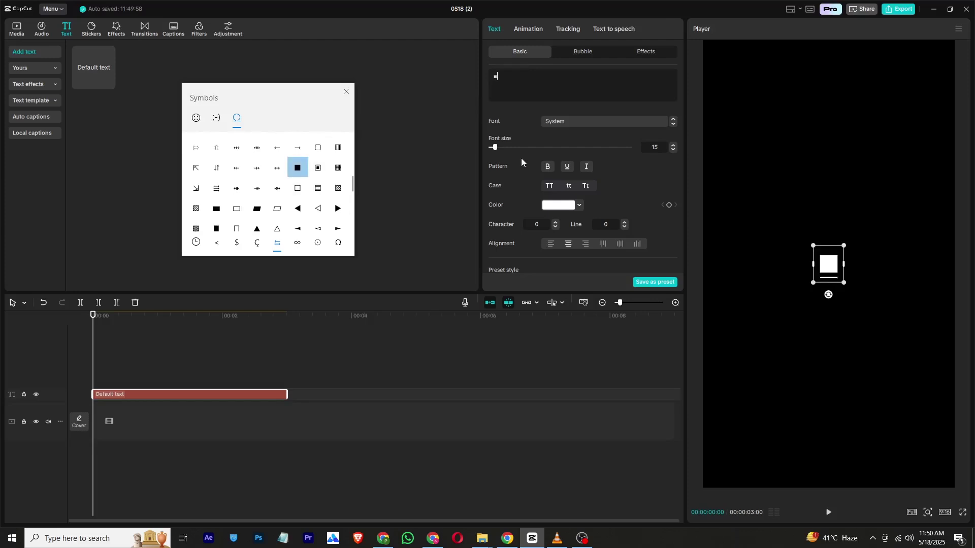
Step: Enlarge the square to font size 300 and a scale of about 148% so it fills the whole frame
{"action": "left_click", "coordinate": [521, 157]}
{"action": "left_click_drag", "start_coordinate": [526, 147], "coordinate": [662, 153]}
{"action": "scroll", "coordinate": [580, 188], "scroll_direction": "down", "scroll_amount": 2}
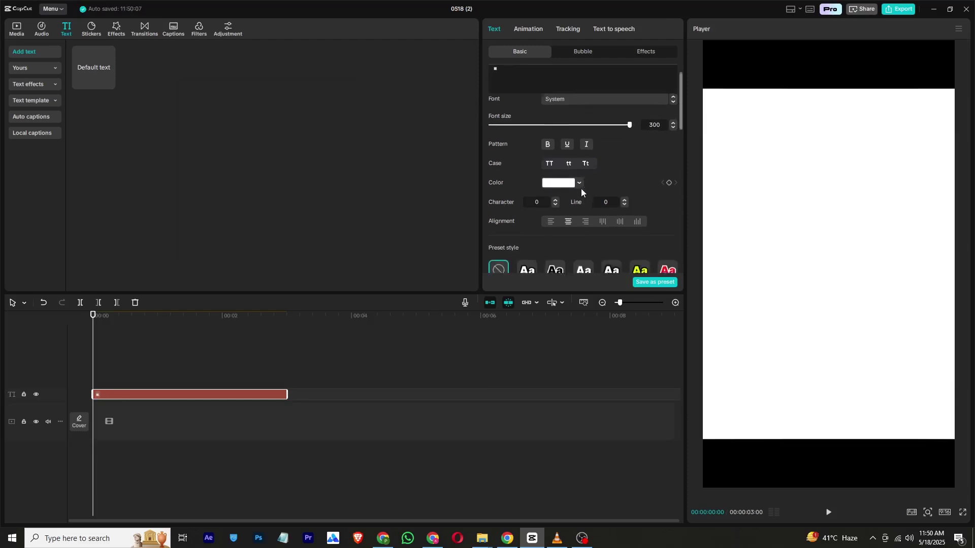
{"action": "scroll", "coordinate": [530, 226], "scroll_direction": "down", "scroll_amount": 2}
{"action": "left_click_drag", "start_coordinate": [529, 229], "coordinate": [524, 231]}
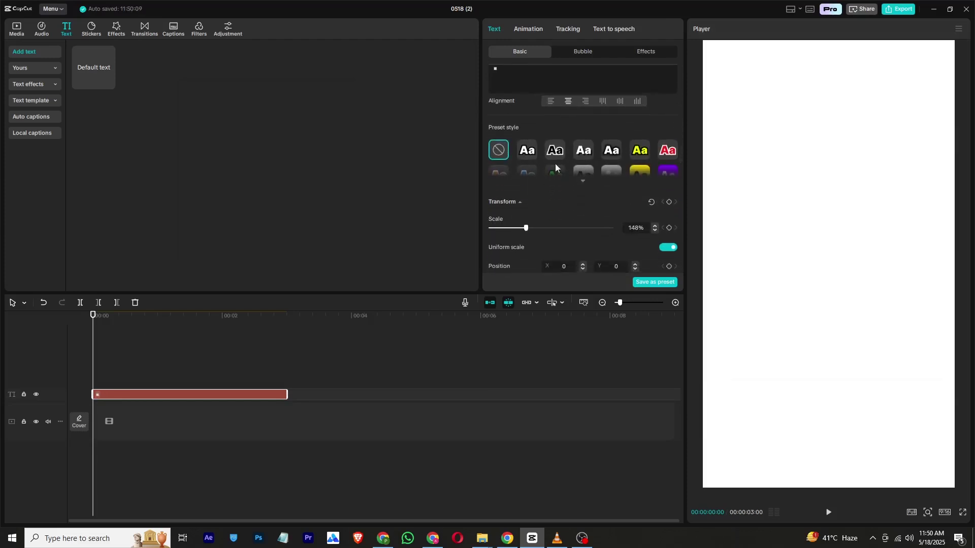
Step: Recolour the square to a muted medium blue
{"action": "scroll", "coordinate": [559, 172], "scroll_direction": "up", "scroll_amount": 4}
{"action": "left_click", "coordinate": [563, 205]}
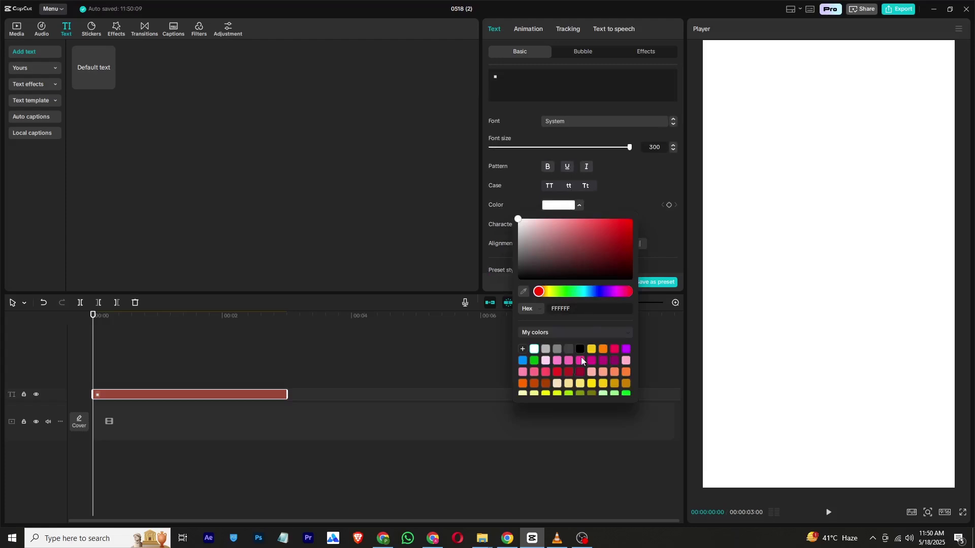
{"action": "left_click", "coordinate": [523, 361]}
{"action": "left_click_drag", "start_coordinate": [619, 248], "coordinate": [594, 234]}
Step: Extend the blue square clip to about 36 seconds and convert it into a compound clip
{"action": "right_click", "coordinate": [174, 395]}
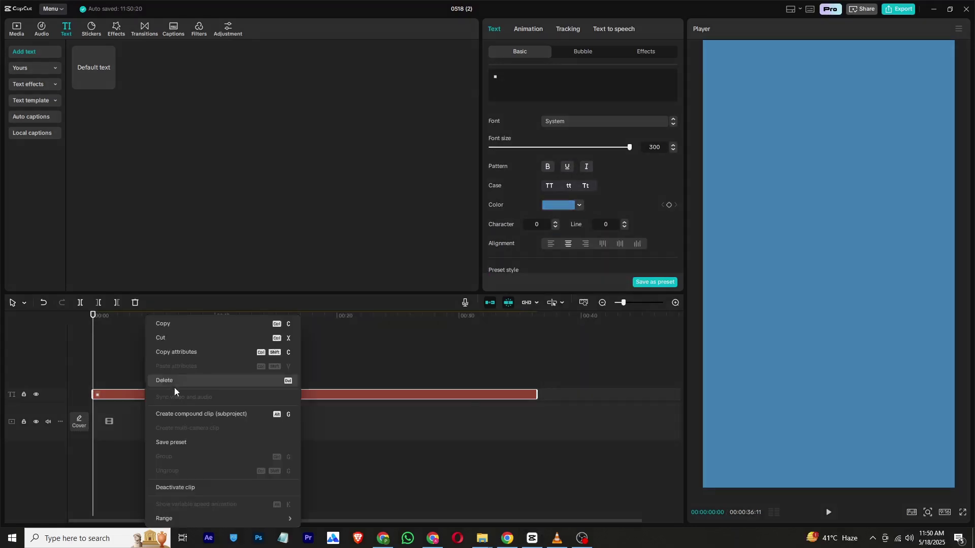
{"action": "left_click", "coordinate": [181, 410]}
{"action": "left_click", "coordinate": [178, 385]}
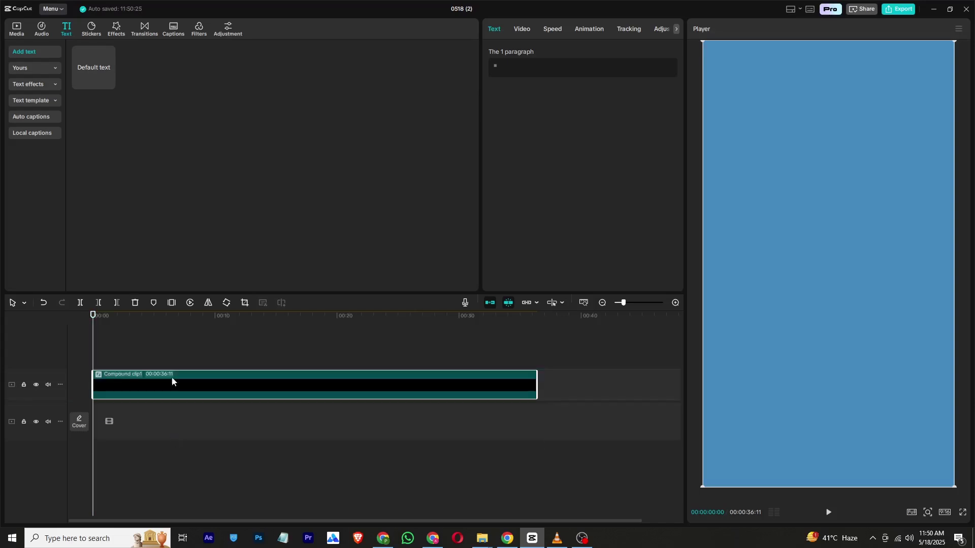
Step: Apply the Dark Night effect to the blue background clip, lowering Filters to about 6 and reducing Texture and Range
{"action": "left_click", "coordinate": [118, 29]}
{"action": "left_click", "coordinate": [49, 67]}
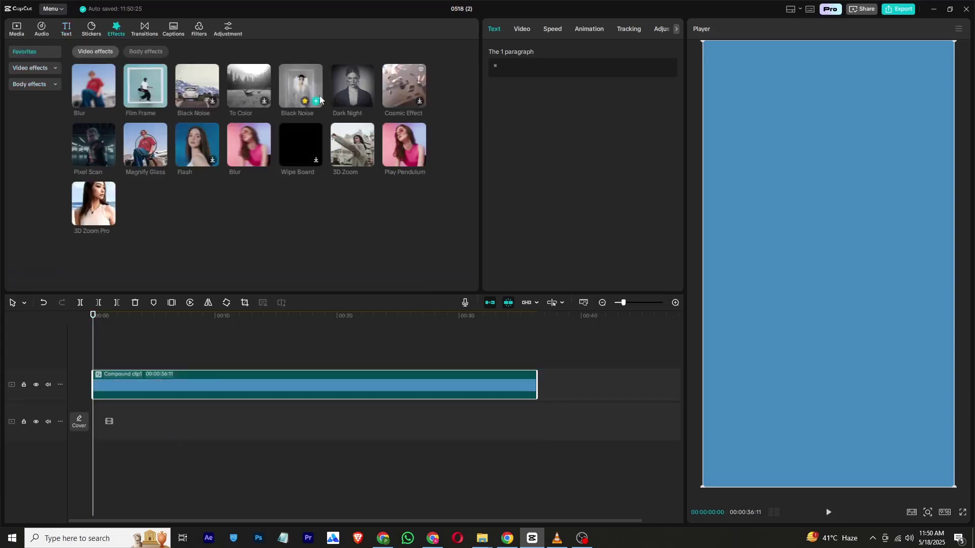
{"action": "left_click_drag", "start_coordinate": [119, 374], "coordinate": [119, 378]}
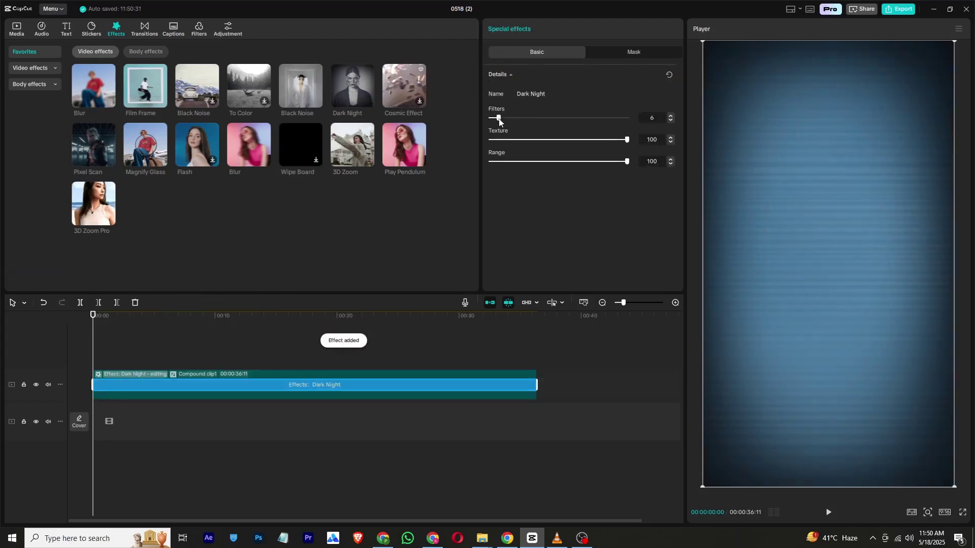
{"action": "left_click", "coordinate": [506, 139]}
{"action": "mouse_move", "coordinate": [513, 162]}
{"action": "left_mouse_down"}
{"action": "mouse_move", "coordinate": [502, 162]}
{"action": "mouse_move", "coordinate": [532, 163]}
{"action": "left_mouse_up"}
Step: Add a text clip above the background at the timeline start, reading "most editors" in the ChunkFive font
{"action": "left_click", "coordinate": [66, 29]}
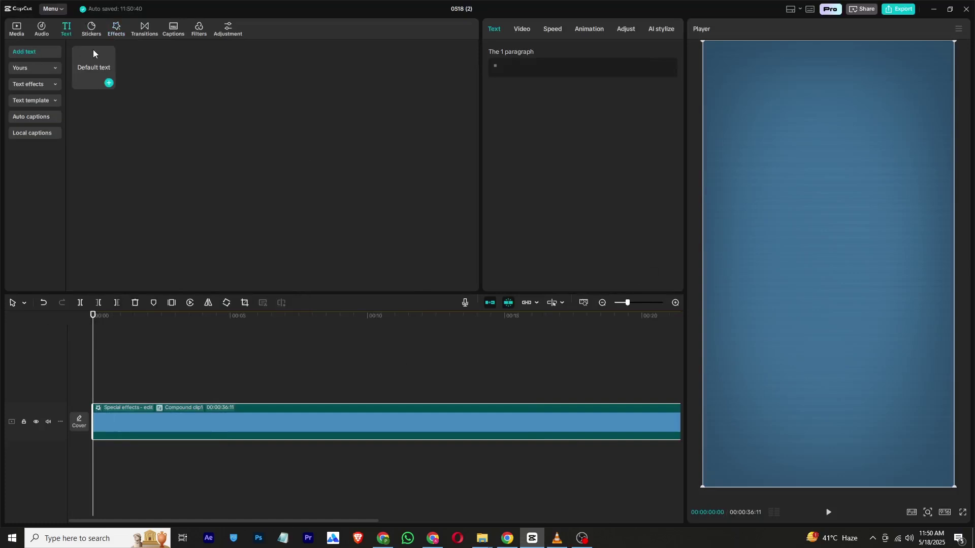
{"action": "left_click_drag", "start_coordinate": [92, 55], "coordinate": [88, 399]}
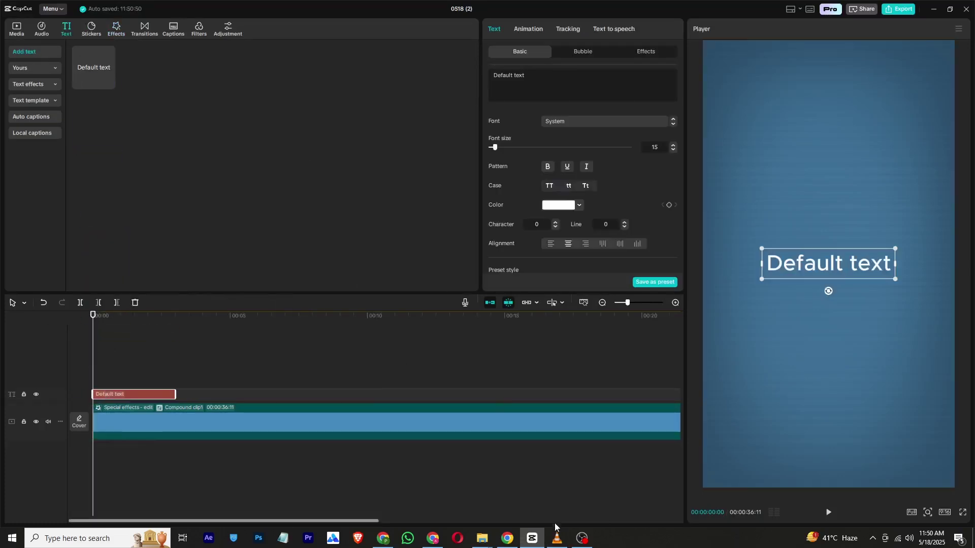
{"action": "double_click", "coordinate": [858, 263]}
{"action": "type", "text": "mo"}
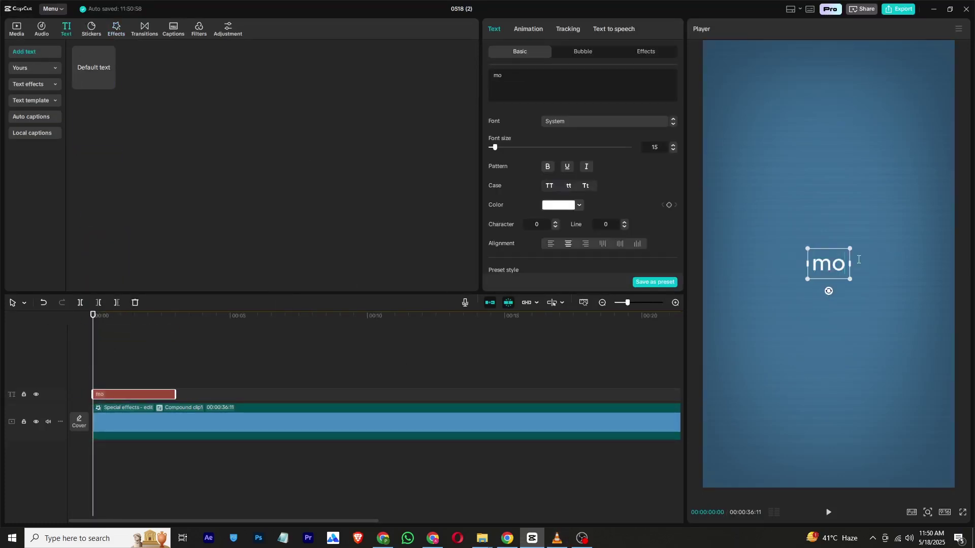
{"action": "type", "text": "st"}
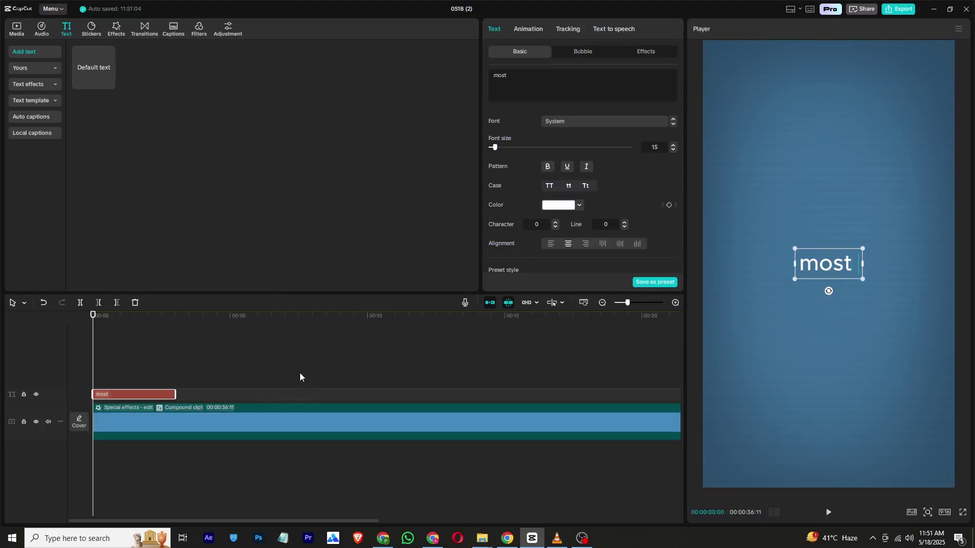
{"action": "type", "text": " edit"}
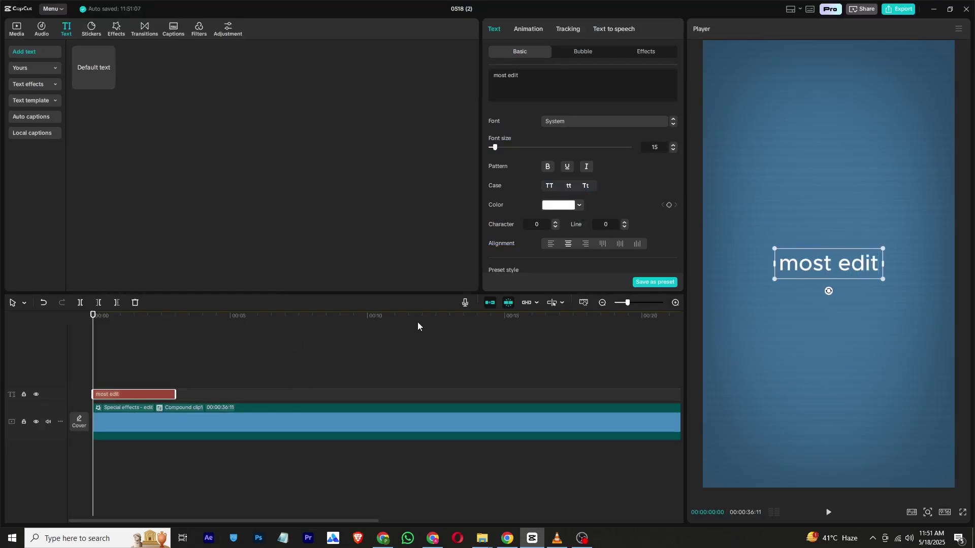
{"action": "type", "text": "ors"}
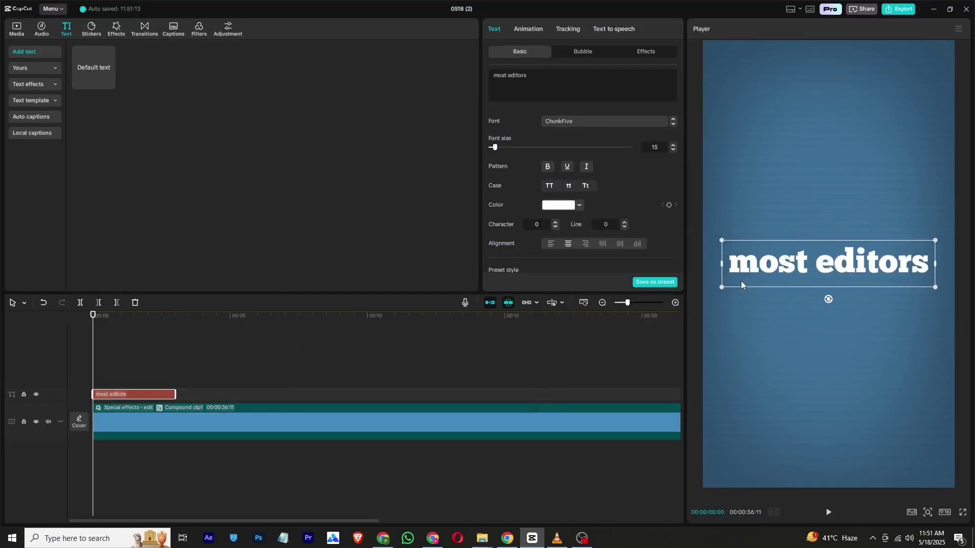
Step: Capitalise each word of "most editors" and move the text to the upper part of the frame
{"action": "left_click", "coordinate": [585, 186]}
{"action": "left_click_drag", "start_coordinate": [868, 263], "coordinate": [865, 202]}
Step: Try several In animations on the Most Editors text and apply Wave Drop with a 2.0 s duration
{"action": "left_click", "coordinate": [528, 29]}
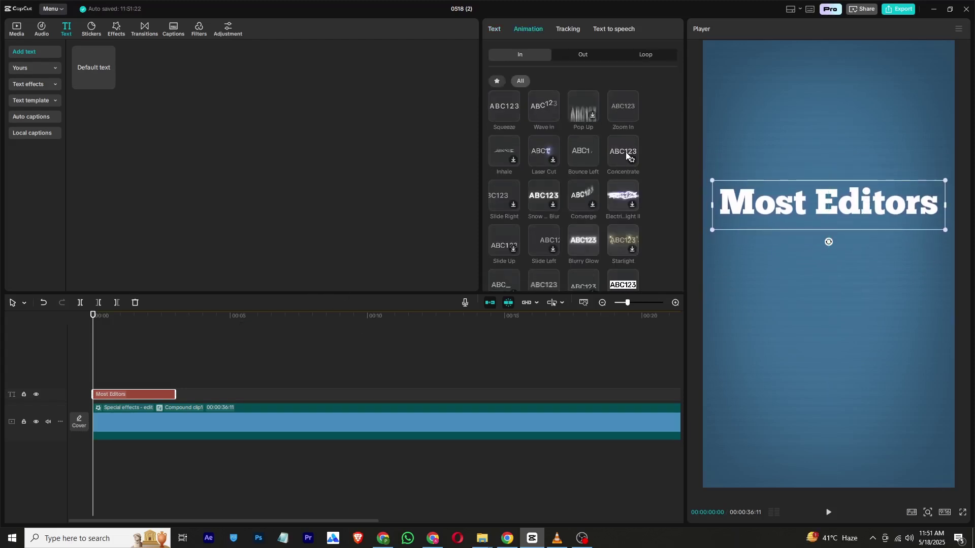
{"action": "left_click", "coordinate": [625, 151]}
{"action": "left_click", "coordinate": [543, 196]}
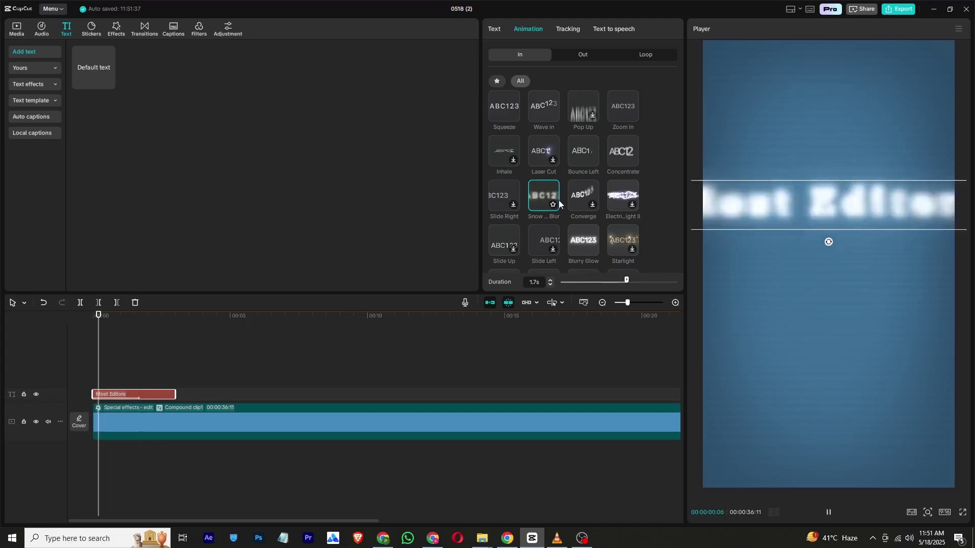
{"action": "left_click", "coordinate": [576, 197]}
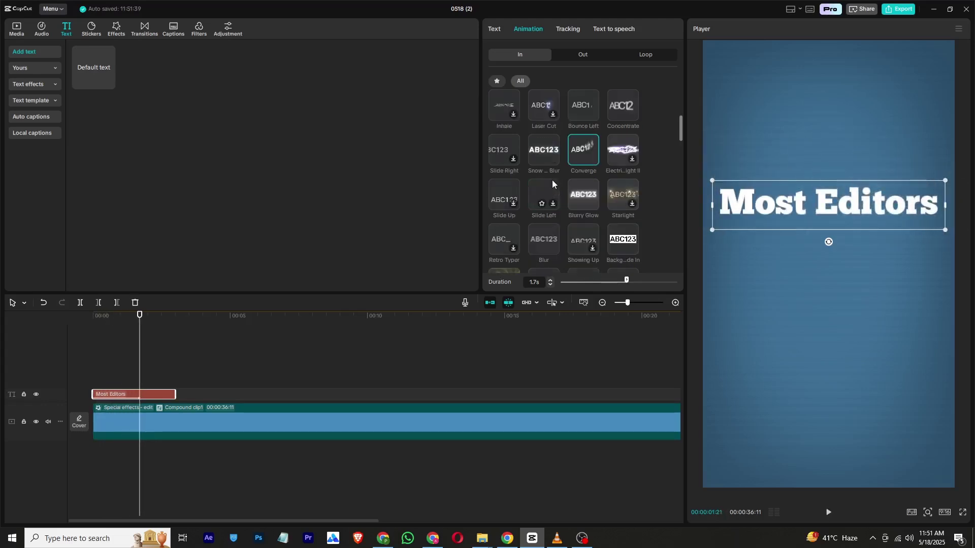
{"action": "scroll", "coordinate": [528, 191], "scroll_direction": "down", "scroll_amount": 3}
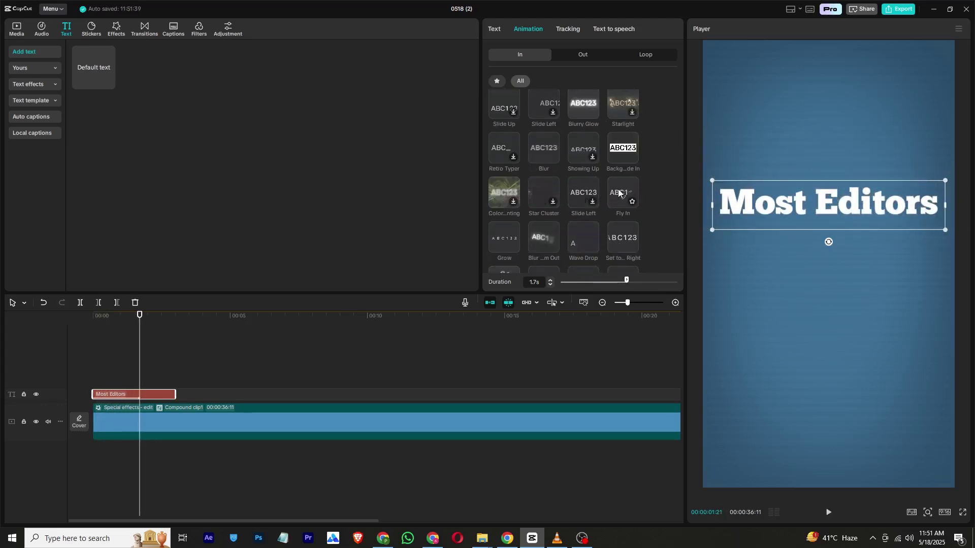
{"action": "left_click", "coordinate": [545, 234]}
{"action": "left_click", "coordinate": [624, 234]}
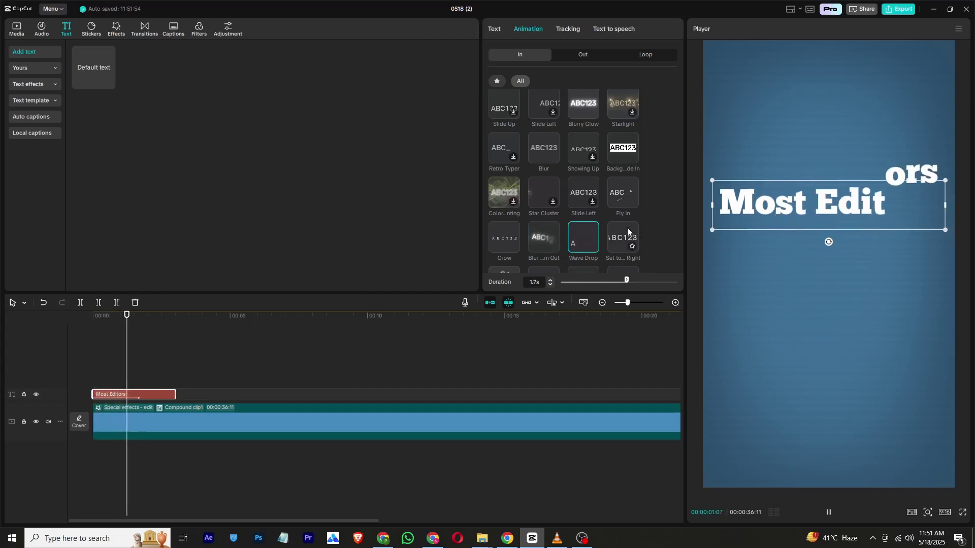
{"action": "left_click", "coordinate": [583, 237]}
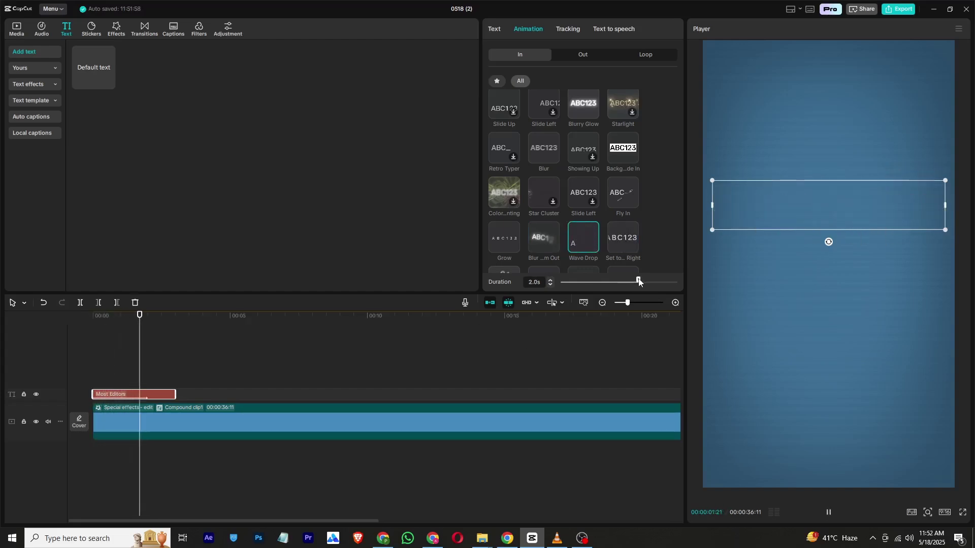
Step: Check the reference video in VLC, return to CapCut and scrub through the Most Editors animation
{"action": "left_click", "coordinate": [552, 541]}
{"action": "key", "text": "alt+Tab"}
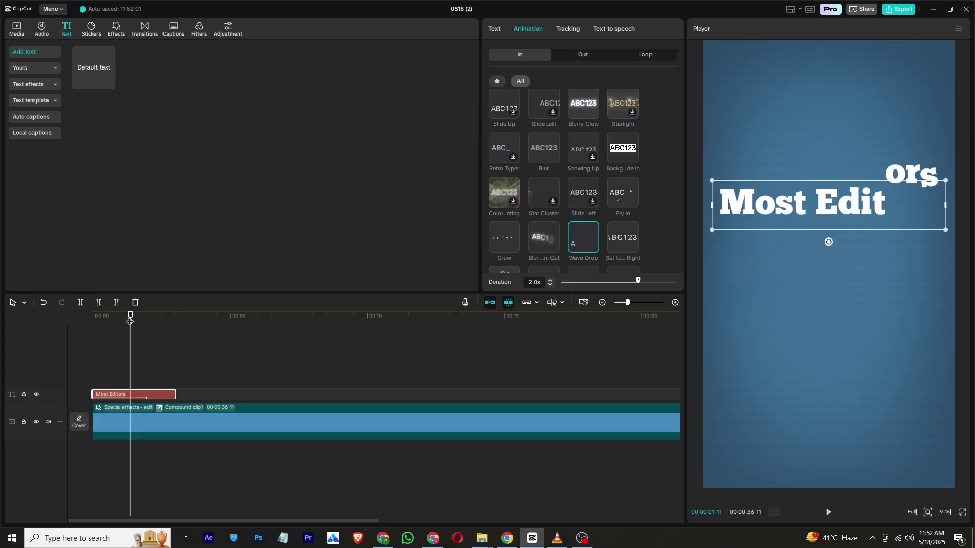
{"action": "left_click_drag", "start_coordinate": [130, 319], "coordinate": [148, 395]}
{"action": "left_click", "coordinate": [148, 394]}
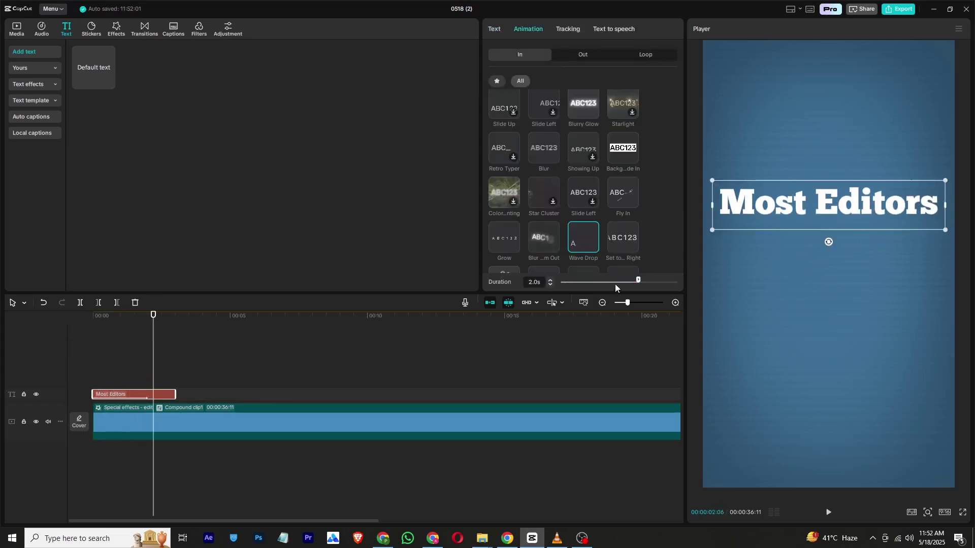
Step: Convert the Most Editors text into a compound clip and cut off its part after 00:00:01:17
{"action": "left_click", "coordinate": [141, 396]}
{"action": "right_click", "coordinate": [141, 396]}
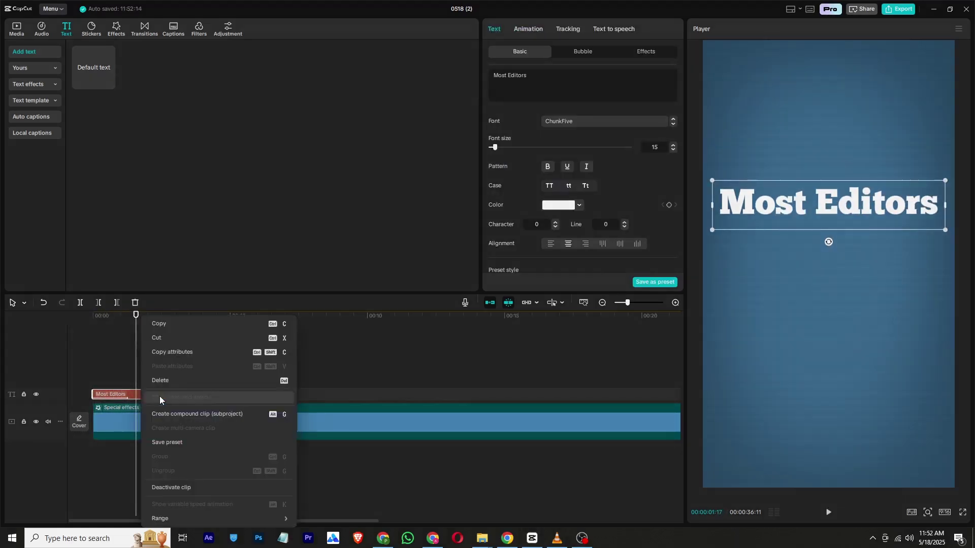
{"action": "left_click", "coordinate": [167, 412]}
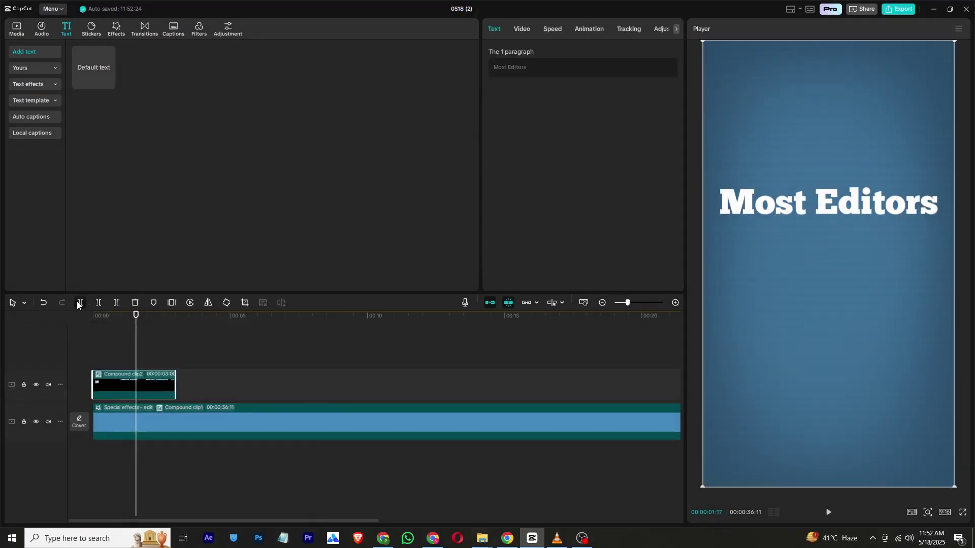
Step: Add a text clip directly after the Most Editors clip, reading "waste hours" in the ChunkFive font
{"action": "left_click_drag", "start_coordinate": [94, 67], "coordinate": [147, 367]}
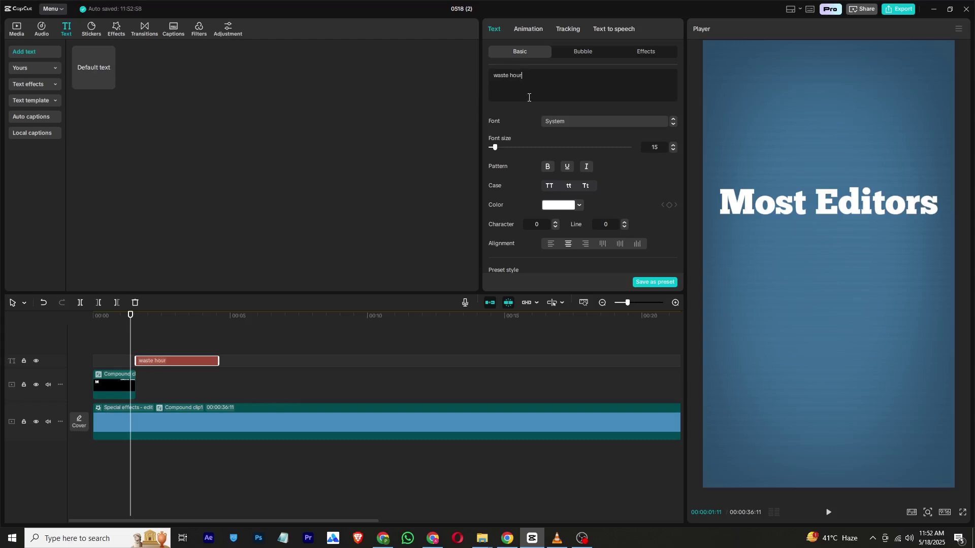
{"action": "left_click", "coordinate": [571, 120]}
{"action": "left_click", "coordinate": [572, 121]}
{"action": "left_click", "coordinate": [584, 121]}
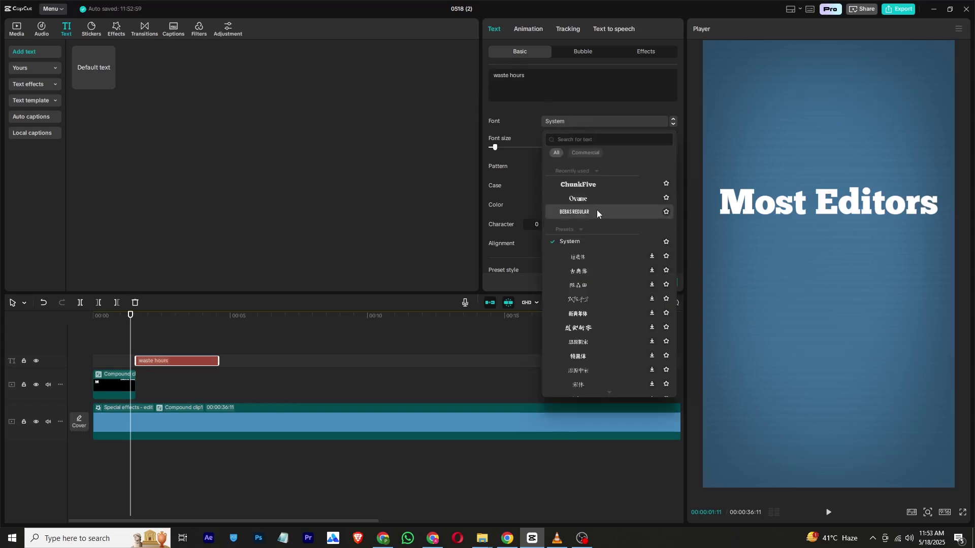
{"action": "left_click", "coordinate": [578, 185]}
Step: Enlarge the "waste hours" text and move it to the upper part of the frame
{"action": "left_click_drag", "start_coordinate": [130, 314], "coordinate": [159, 315]}
{"action": "left_click_drag", "start_coordinate": [755, 281], "coordinate": [709, 292]}
{"action": "left_click_drag", "start_coordinate": [803, 282], "coordinate": [792, 194]}
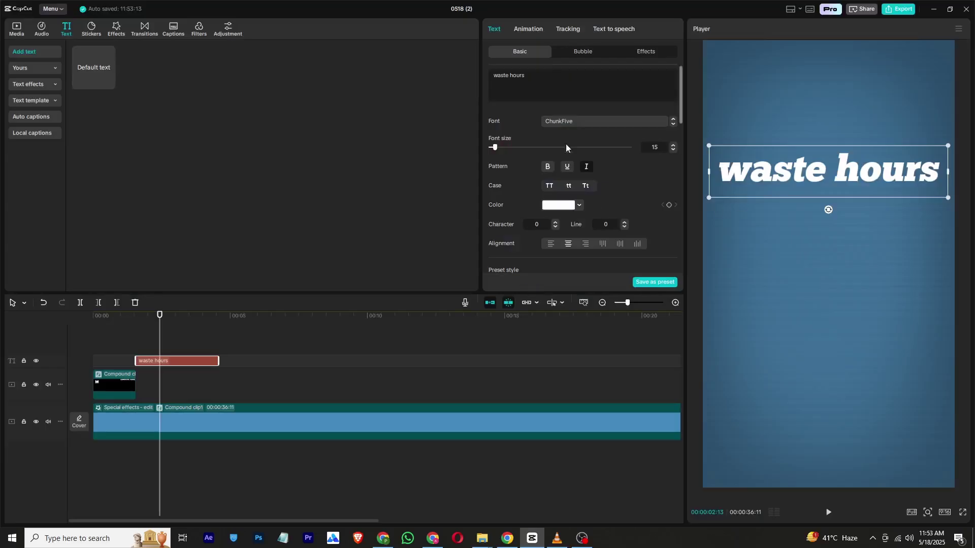
Step: Change the waste hours text to the Blacksword font with each word capitalized and a font size of 11
{"action": "left_click", "coordinate": [570, 122]}
{"action": "scroll", "coordinate": [599, 269], "scroll_direction": "down", "scroll_amount": 10}
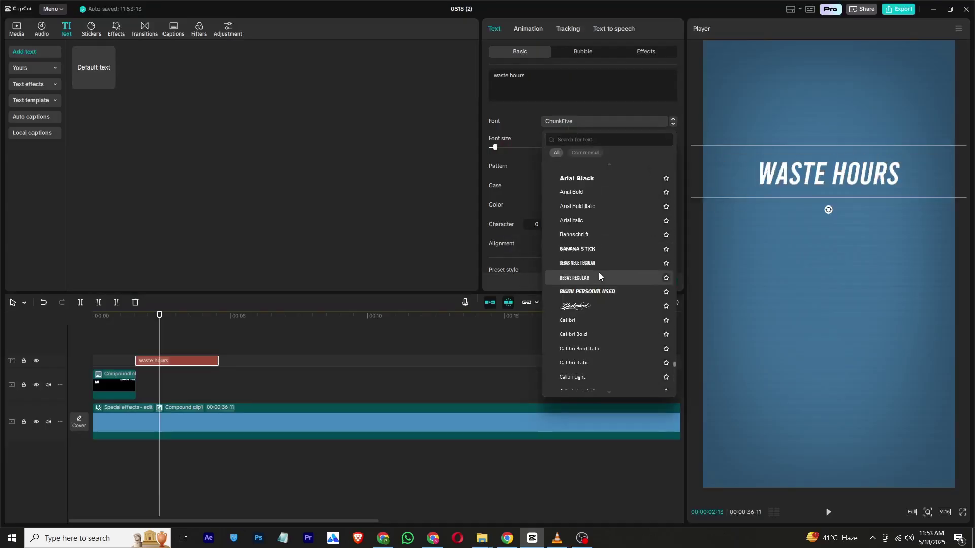
{"action": "left_click", "coordinate": [572, 269]}
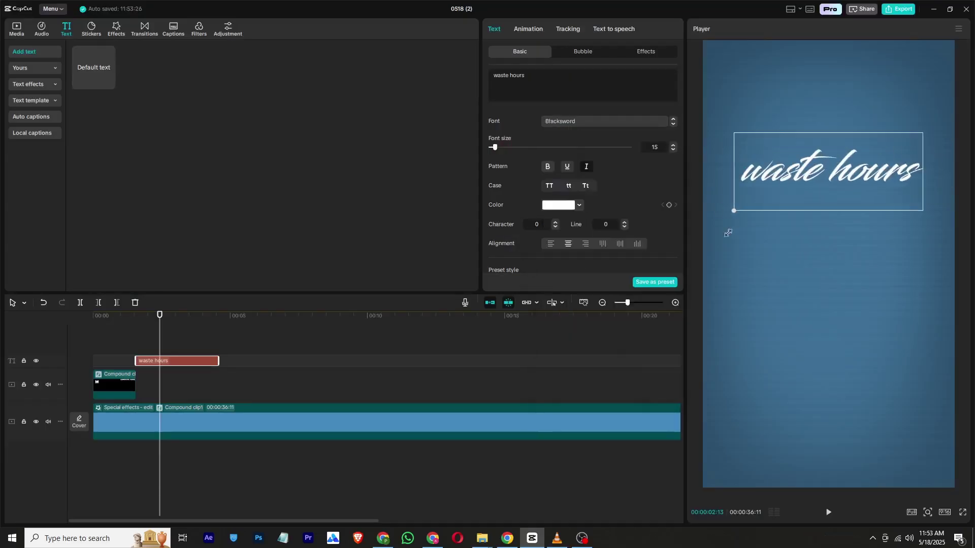
{"action": "left_click", "coordinate": [587, 186]}
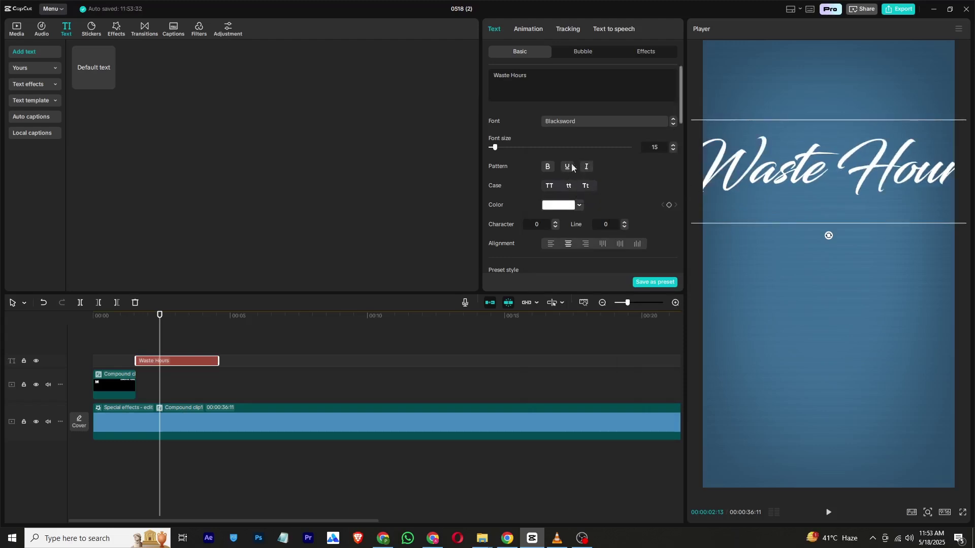
{"action": "left_click", "coordinate": [672, 150]}
{"action": "left_click", "coordinate": [673, 150]}
{"action": "left_click", "coordinate": [673, 150]}
{"action": "left_click", "coordinate": [673, 150]}
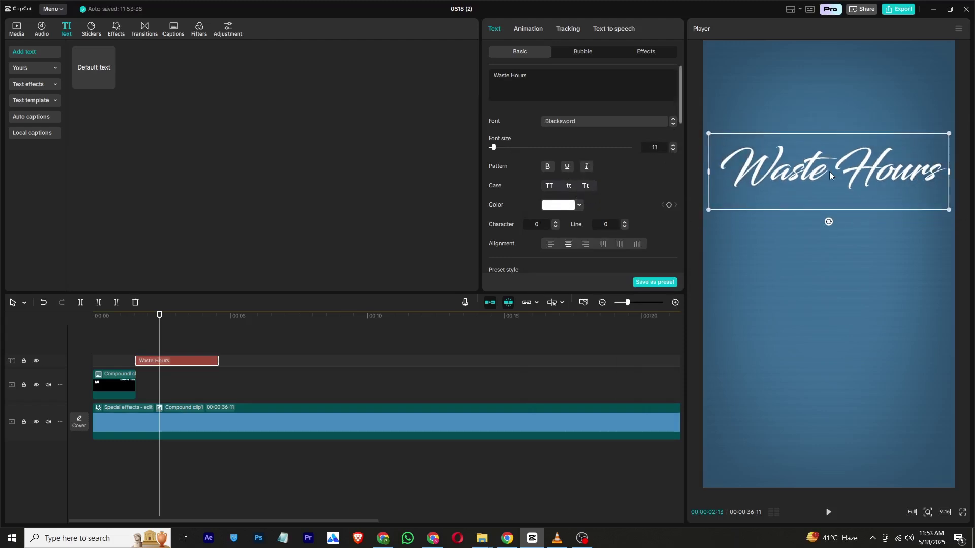
Step: Color only the word Hours red in the Waste Hours text
{"action": "double_click", "coordinate": [518, 75]}
{"action": "left_click", "coordinate": [579, 205]}
{"action": "left_click", "coordinate": [538, 376]}
{"action": "left_click", "coordinate": [590, 178]}
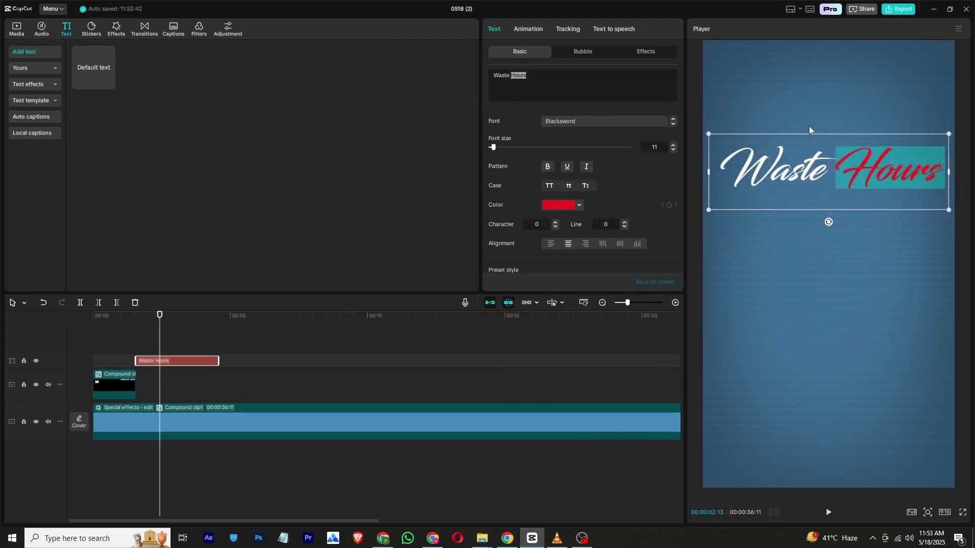
Step: Convert the Waste Hours text into a compound clip and place it directly after the Most Editors clip on the same track
{"action": "right_click", "coordinate": [179, 360]}
{"action": "left_click", "coordinate": [218, 409]}
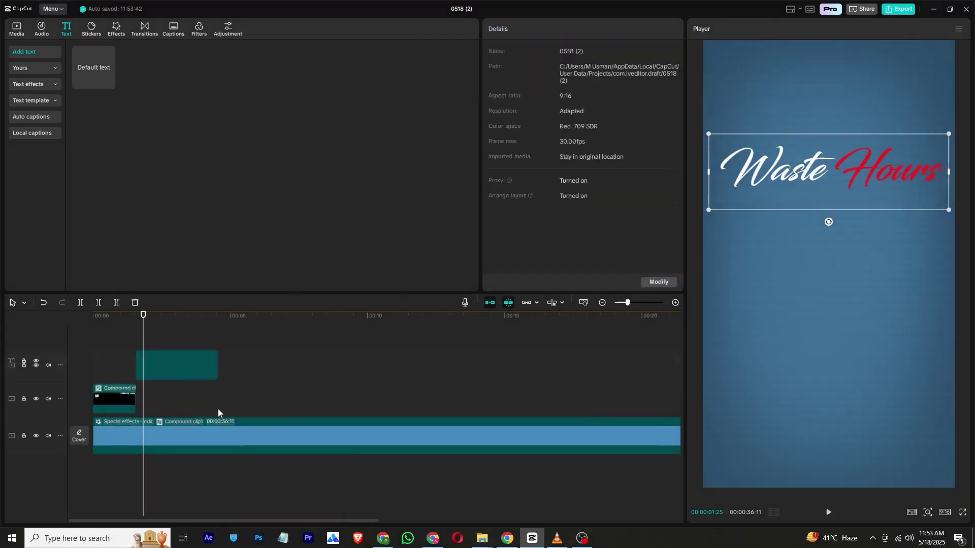
{"action": "left_click_drag", "start_coordinate": [160, 362], "coordinate": [159, 395]}
{"action": "left_click", "coordinate": [133, 318]}
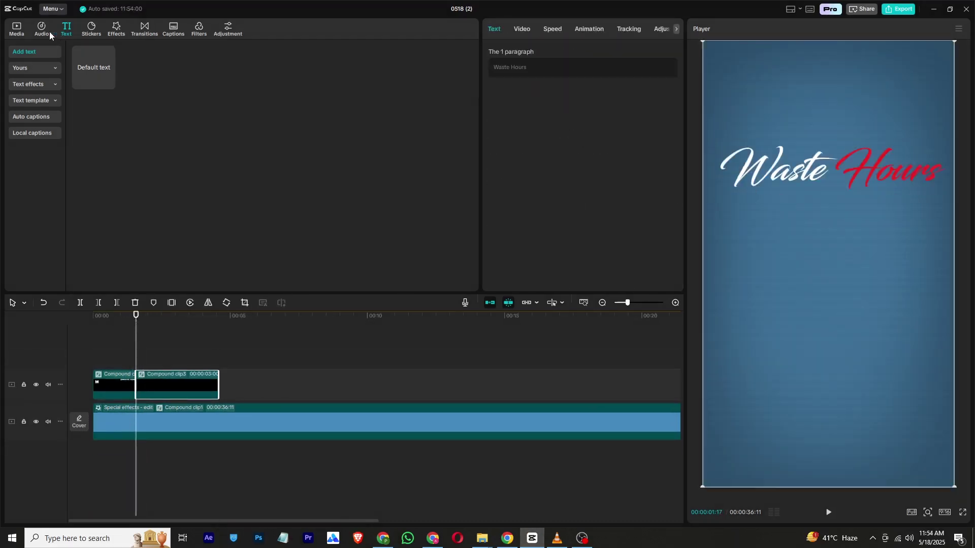
Step: Place the imported stopwatch animation watch ani.mov on a new track above the Waste Hours clip, starting at 00:00:01:17, and preview it
{"action": "left_click", "coordinate": [17, 29]}
{"action": "left_click", "coordinate": [384, 104]}
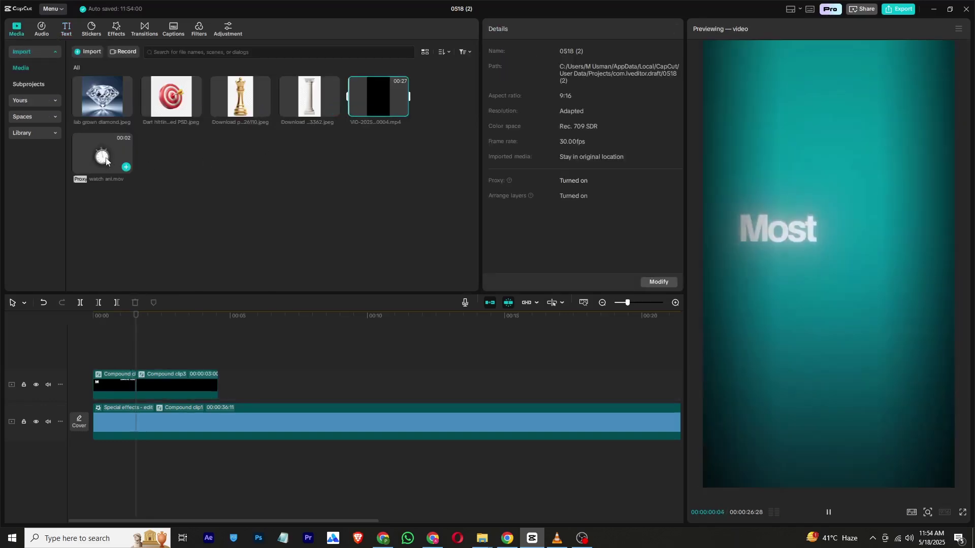
{"action": "left_click_drag", "start_coordinate": [101, 156], "coordinate": [138, 357]}
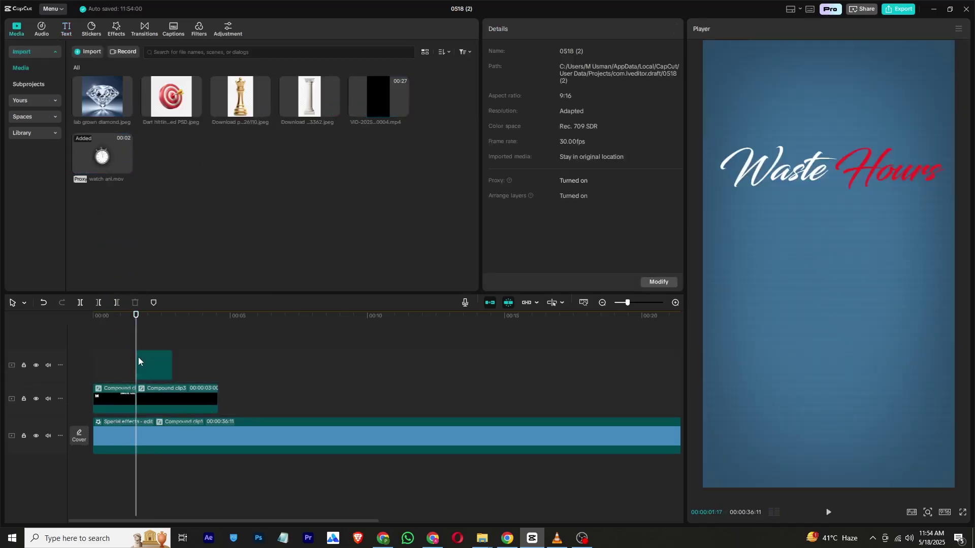
{"action": "left_click", "coordinate": [191, 362]}
{"action": "scroll", "coordinate": [190, 362], "scroll_direction": "up", "scroll_amount": 2}
{"action": "key", "text": "space"}
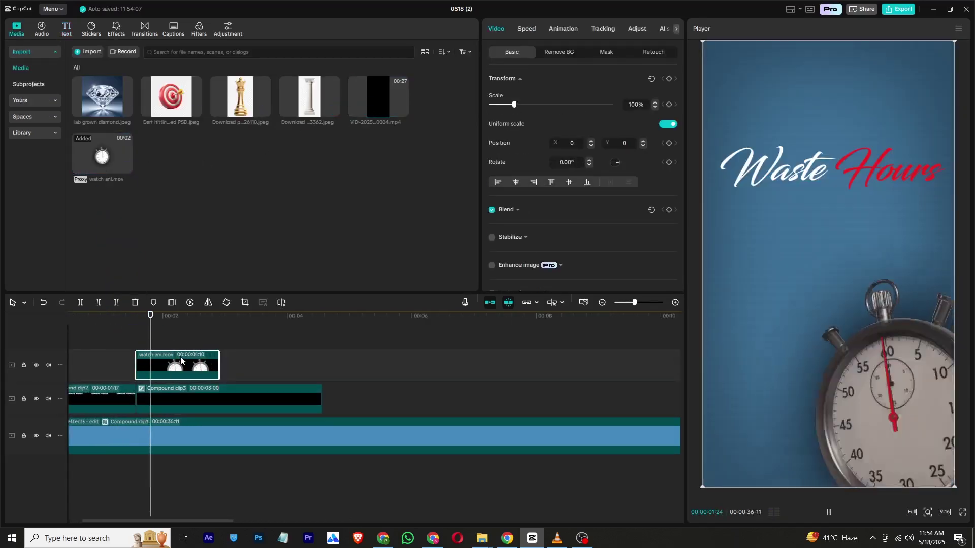
{"action": "key", "text": "space"}
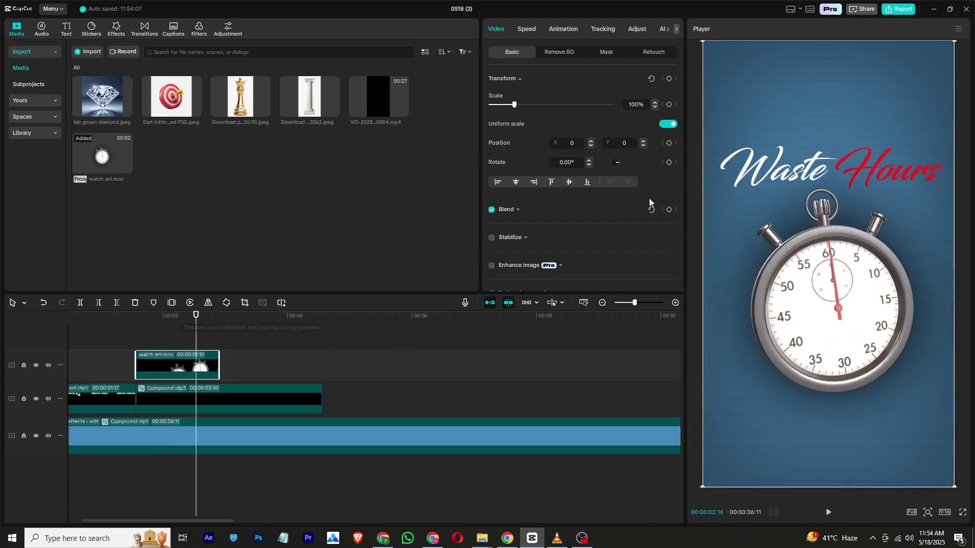
Step: Position the stopwatch at Y 424 and keyframe its opacity from 0% at 00:00:01:17 to 100% shortly after the clip starts
{"action": "left_click_drag", "start_coordinate": [953, 43], "coordinate": [851, 226]}
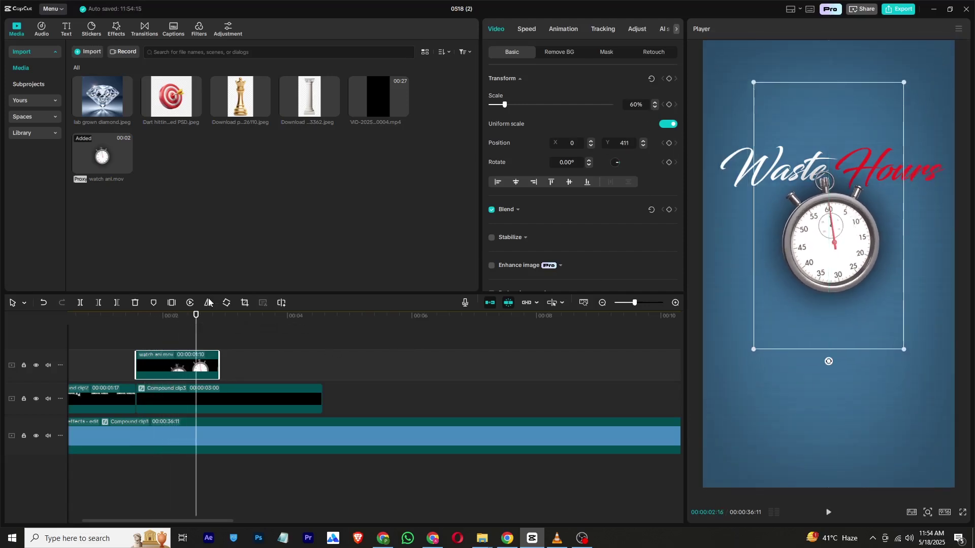
{"action": "mouse_move", "coordinate": [153, 318]}
{"action": "left_mouse_down"}
{"action": "mouse_move", "coordinate": [120, 319]}
{"action": "mouse_move", "coordinate": [157, 319]}
{"action": "mouse_move", "coordinate": [137, 321]}
{"action": "left_mouse_up"}
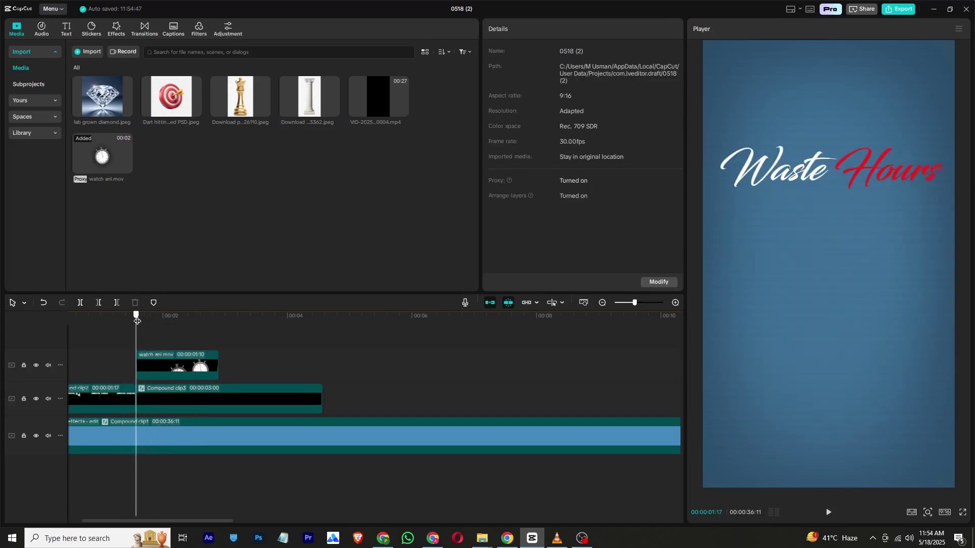
{"action": "left_click", "coordinate": [149, 369]}
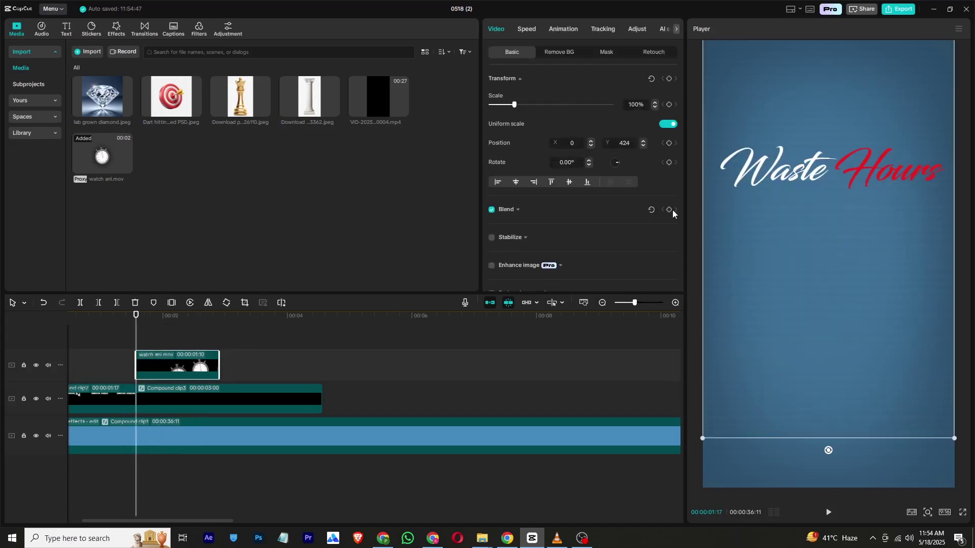
{"action": "left_click", "coordinate": [516, 210]}
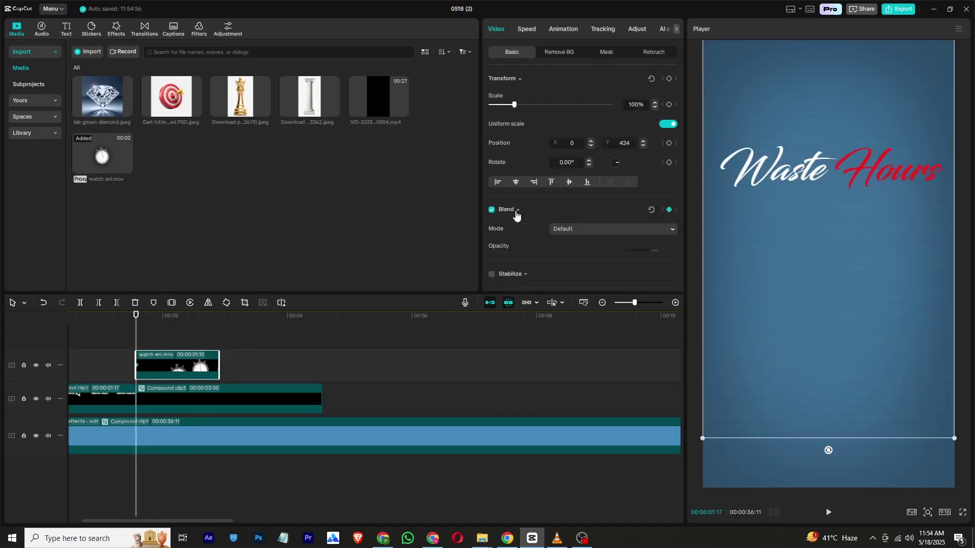
{"action": "key", "text": "space"}
{"action": "key", "text": "space"}
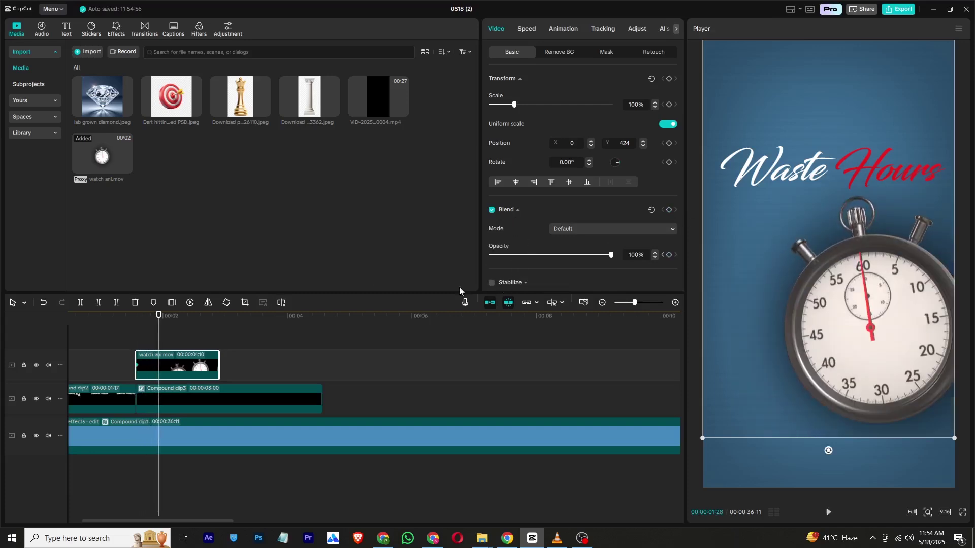
{"action": "left_click_drag", "start_coordinate": [160, 325], "coordinate": [142, 356]}
{"action": "left_click", "coordinate": [669, 254]}
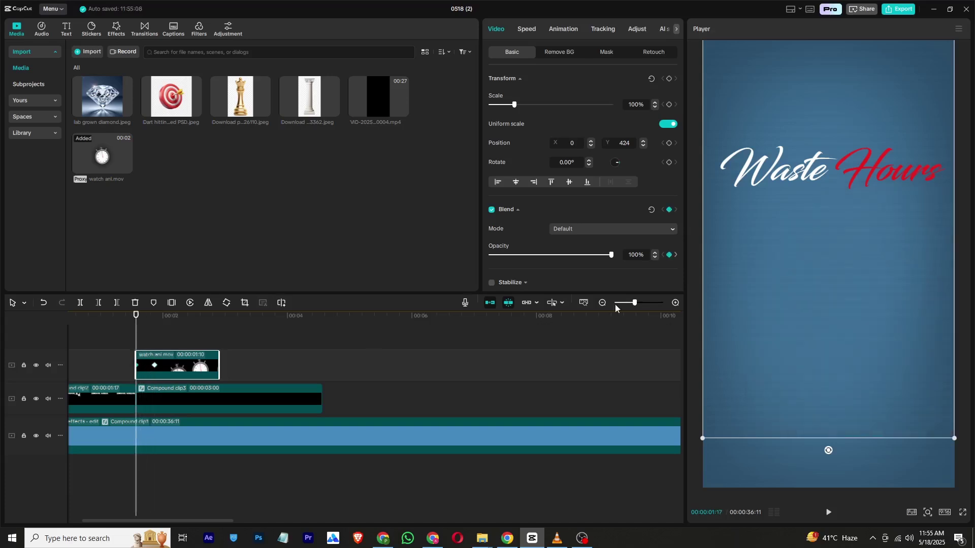
Step: Preview the stopwatch fade-in, split the stopwatch clip at 00:00:02:17 and insert a freeze frame there
{"action": "left_click", "coordinate": [117, 327]}
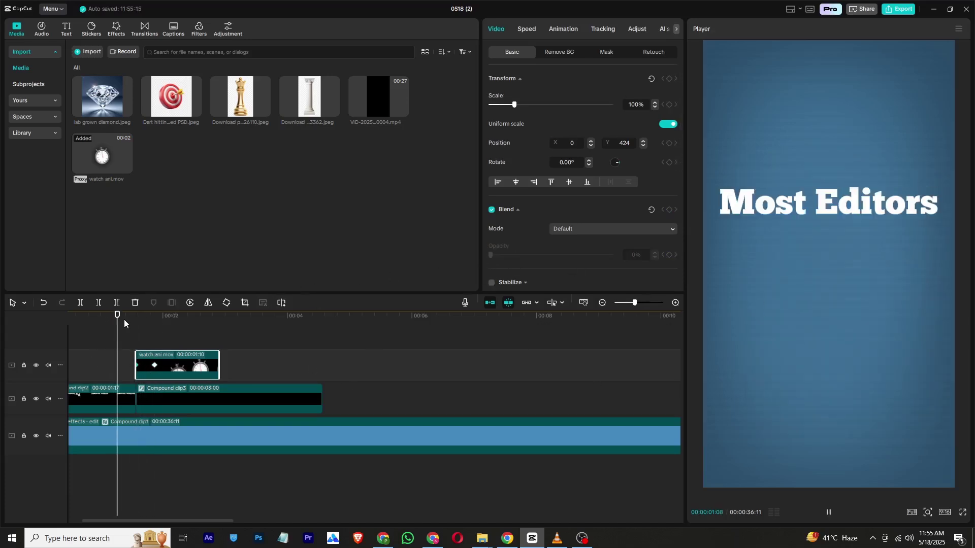
{"action": "key", "text": "space"}
{"action": "key", "text": "space"}
{"action": "left_click", "coordinate": [80, 302]}
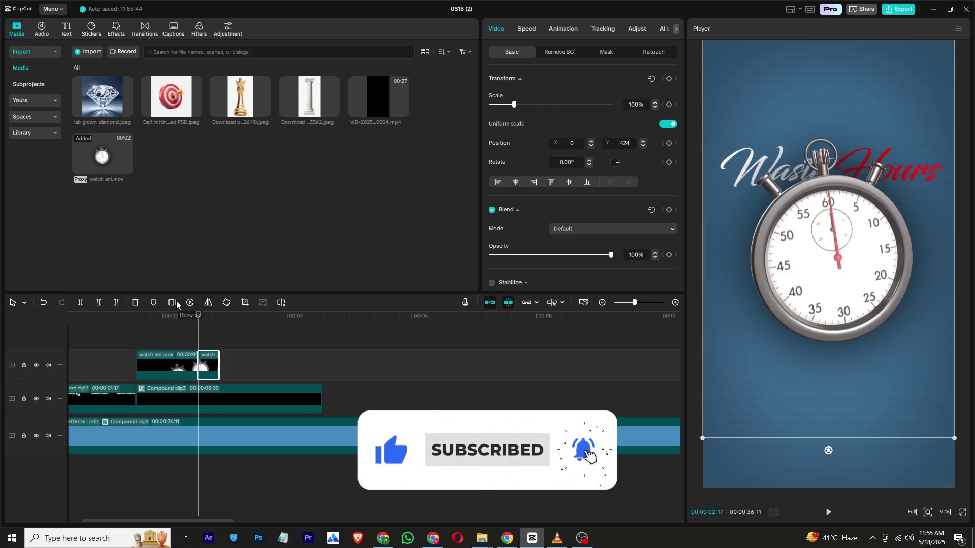
{"action": "left_click", "coordinate": [172, 303]}
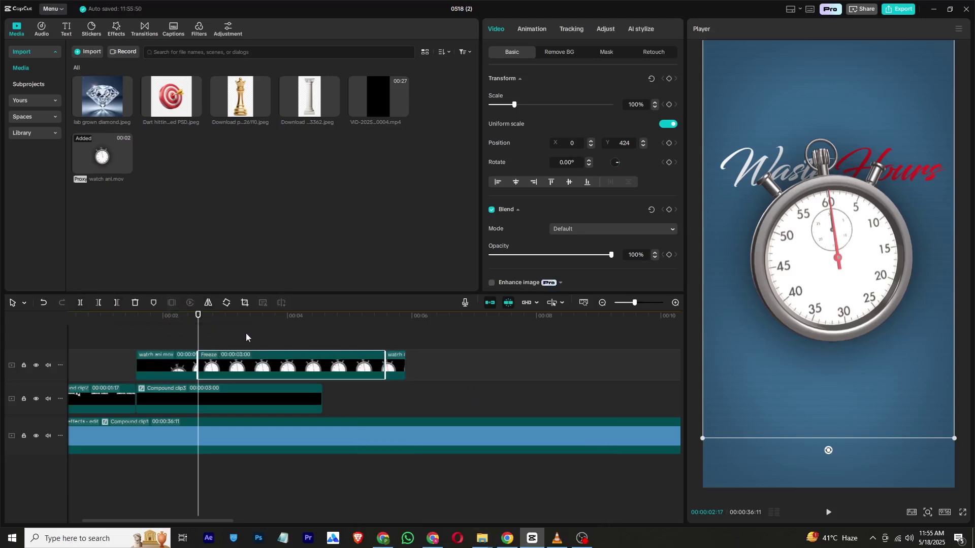
Step: Delete the leftover stopwatch piece behind the freeze frame and trim the freeze frame to end at 00:00:03:16
{"action": "left_click_drag", "start_coordinate": [225, 322], "coordinate": [372, 355]}
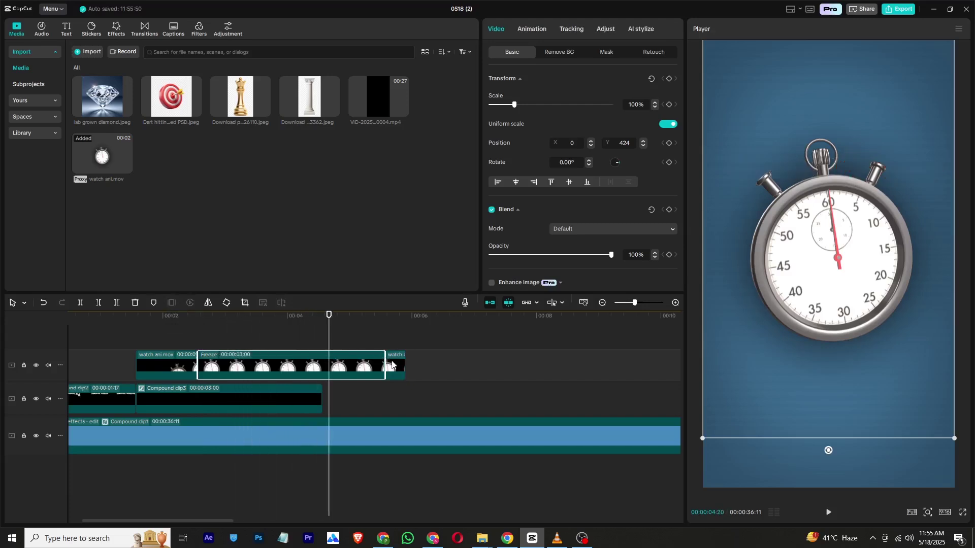
{"action": "left_click", "coordinate": [391, 364]}
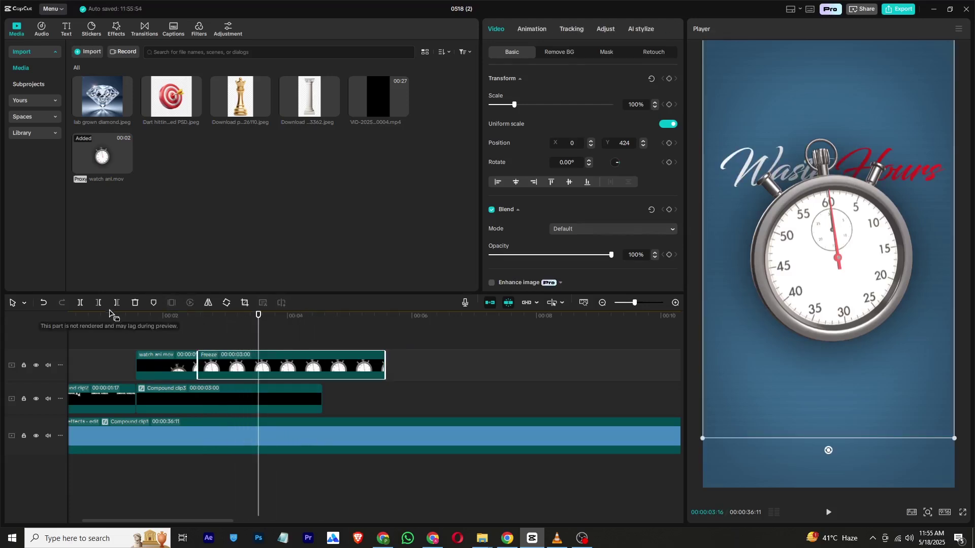
{"action": "left_click", "coordinate": [116, 303]}
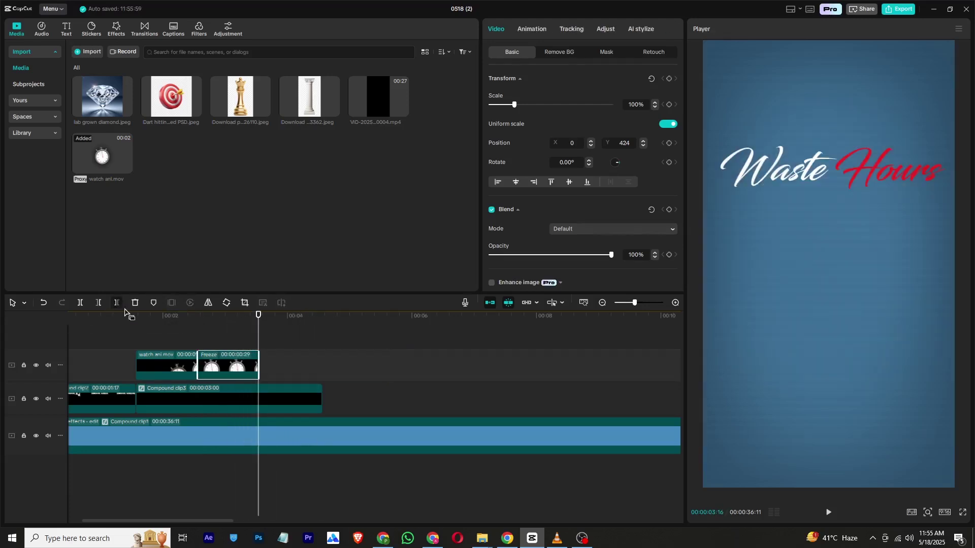
Step: Split the Waste Hours clip at 00:00:02:17 and combine its first part with the stopwatch animation above it into a compound clip
{"action": "mouse_move", "coordinate": [185, 322]}
{"action": "left_mouse_down"}
{"action": "mouse_move", "coordinate": [122, 320]}
{"action": "mouse_move", "coordinate": [198, 318]}
{"action": "left_mouse_up"}
{"action": "left_click", "coordinate": [158, 333]}
{"action": "left_click", "coordinate": [162, 365]}
{"action": "left_click", "coordinate": [198, 398]}
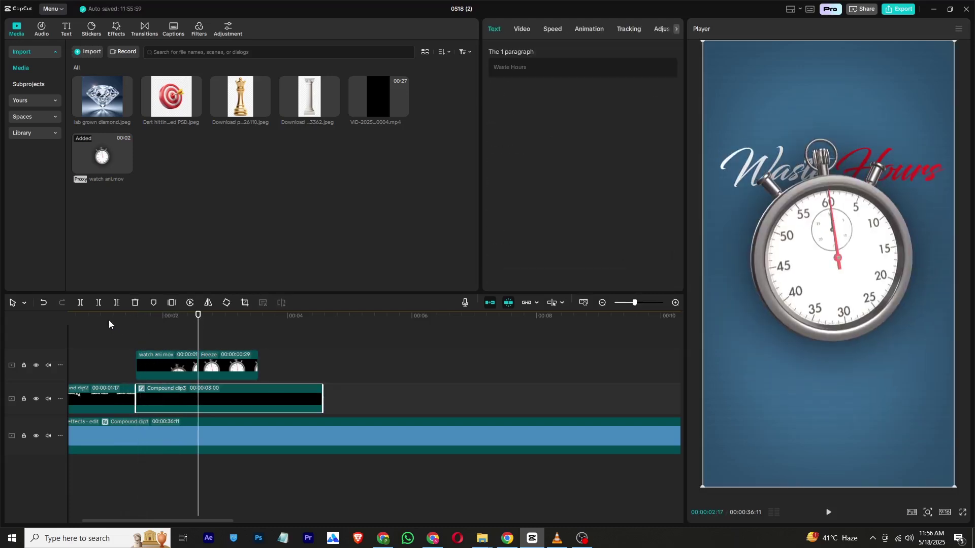
{"action": "left_click", "coordinate": [80, 304]}
{"action": "left_click", "coordinate": [158, 395]}
{"action": "right_click", "coordinate": [157, 374]}
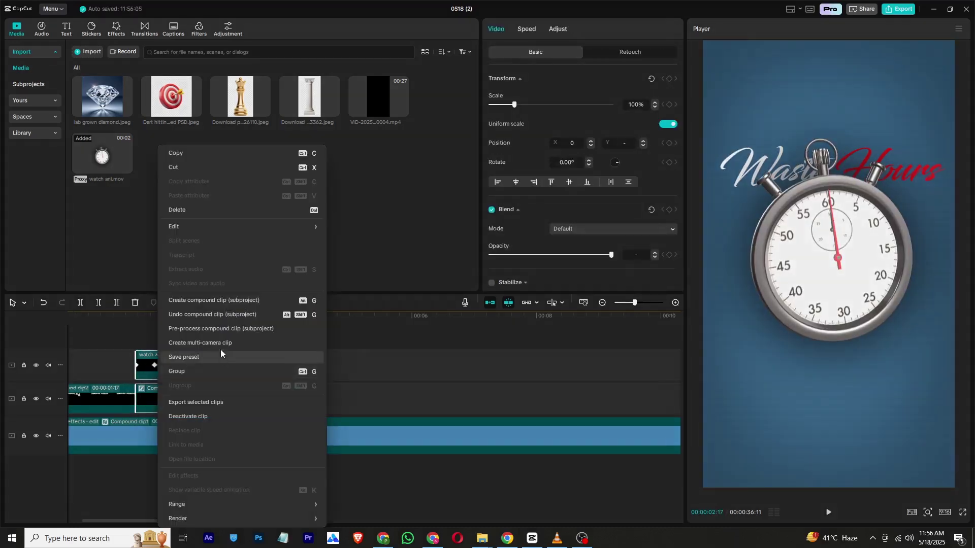
{"action": "left_click", "coordinate": [204, 301]}
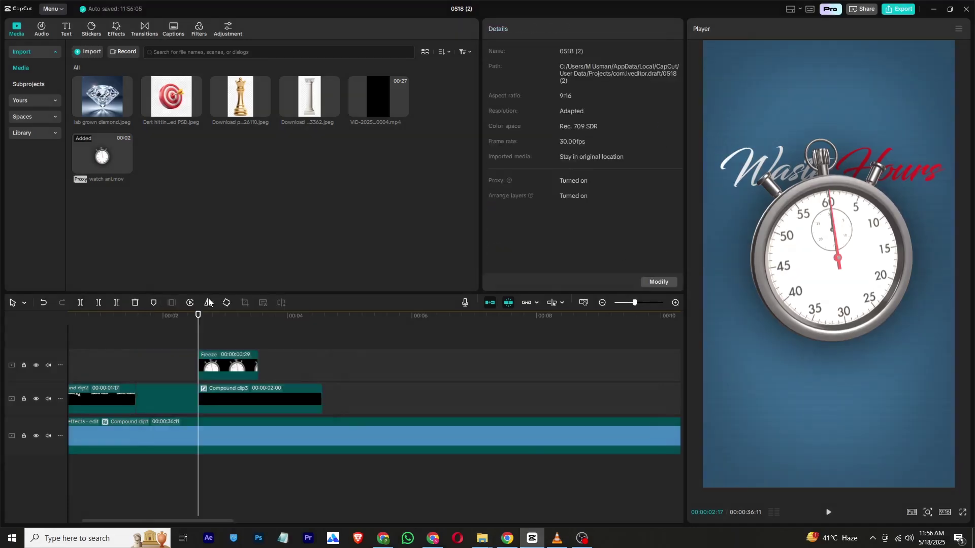
Step: Keyframe the new compound clip's scale from 243% at 00:00:01:17 to 100% at 00:00:01:27 and preview the zoom-out
{"action": "left_click", "coordinate": [134, 322]}
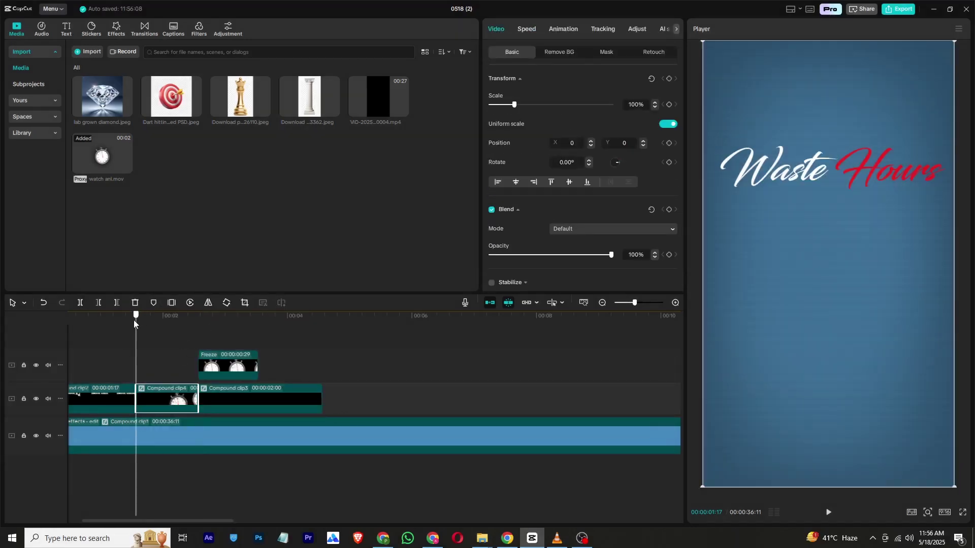
{"action": "left_click", "coordinate": [669, 78]}
{"action": "left_click_drag", "start_coordinate": [152, 323], "coordinate": [135, 324]}
{"action": "left_click_drag", "start_coordinate": [516, 108], "coordinate": [550, 108]}
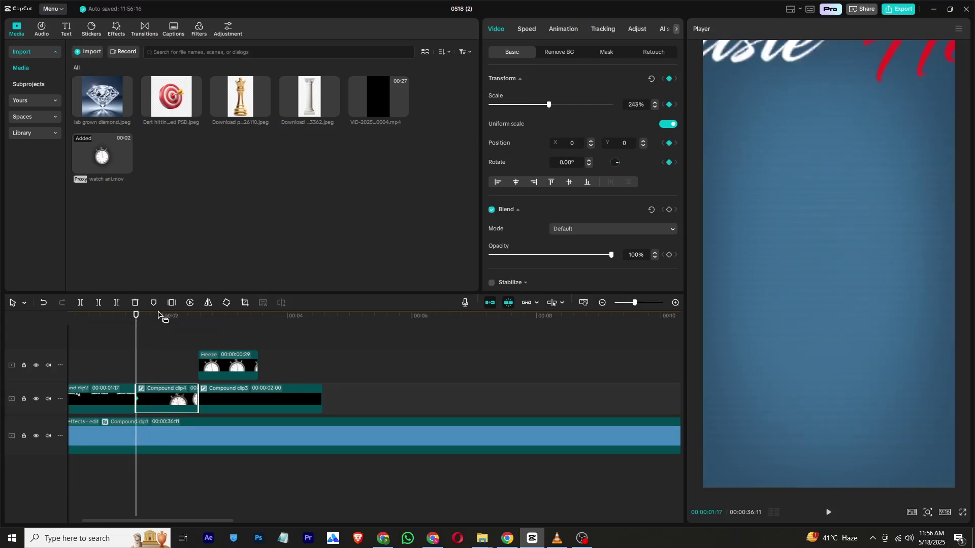
{"action": "left_click", "coordinate": [145, 318]}
{"action": "left_click_drag", "start_coordinate": [145, 318], "coordinate": [156, 318]}
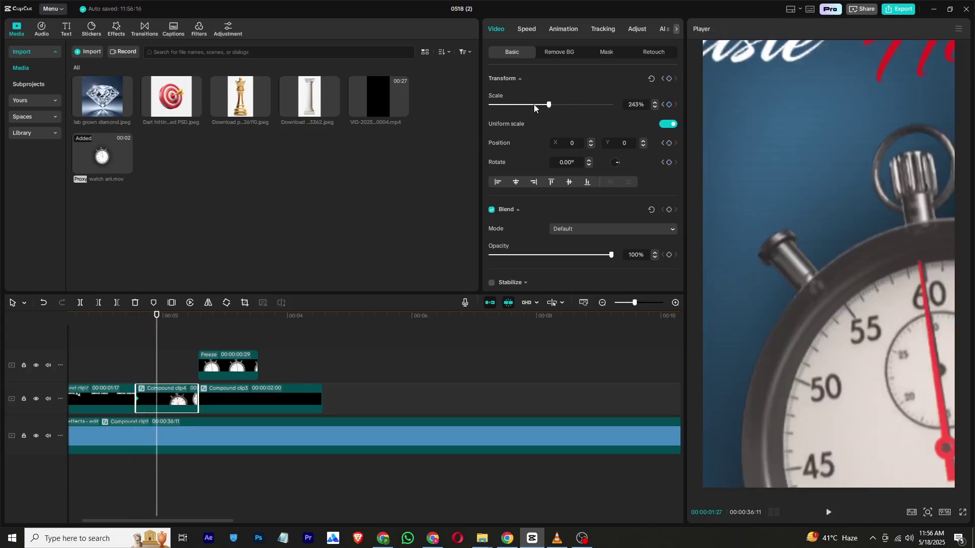
{"action": "left_click_drag", "start_coordinate": [534, 107], "coordinate": [514, 110]}
{"action": "left_click", "coordinate": [124, 327]}
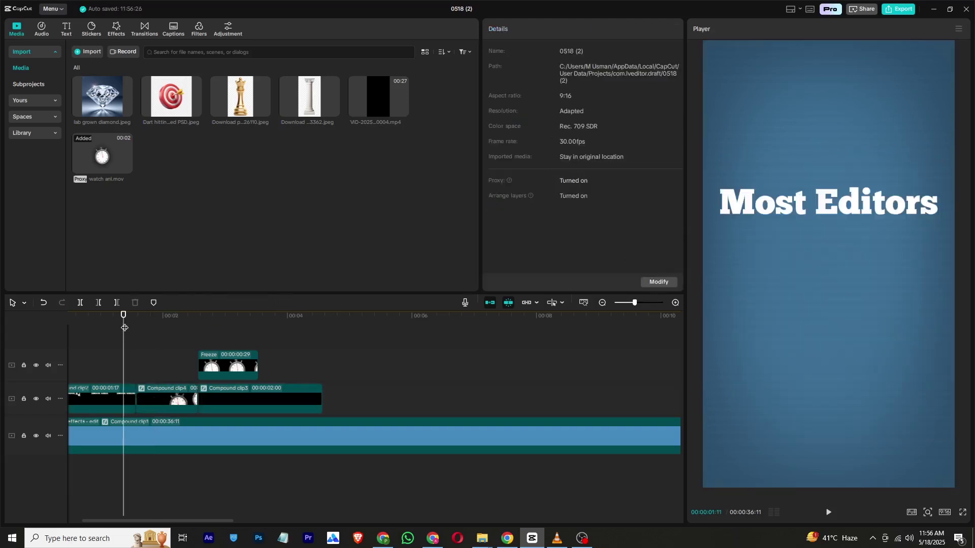
{"action": "key", "text": "space"}
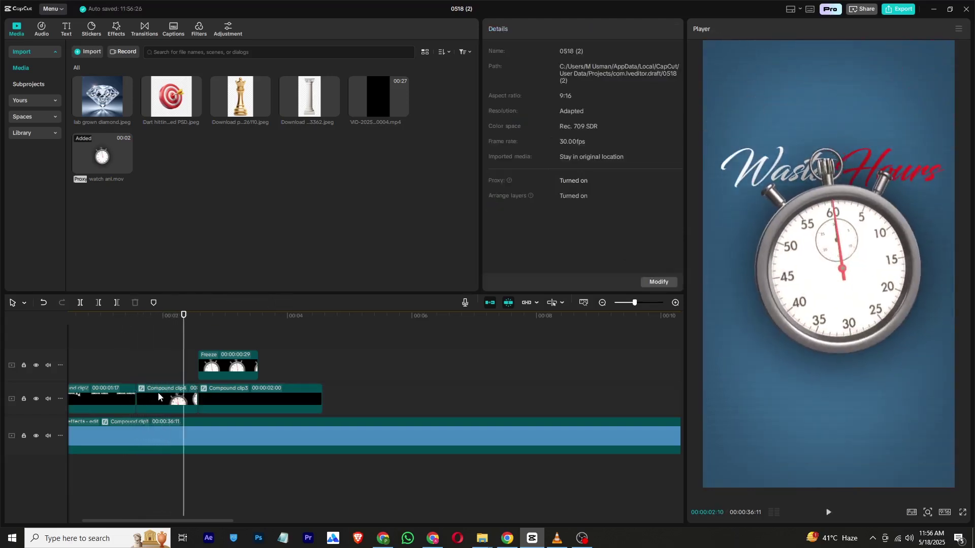
Step: Apply the Cubic Ease preset curve to the compound clip's scale keyframes and play back the sequence
{"action": "left_click", "coordinate": [158, 399]}
{"action": "right_click", "coordinate": [157, 399]}
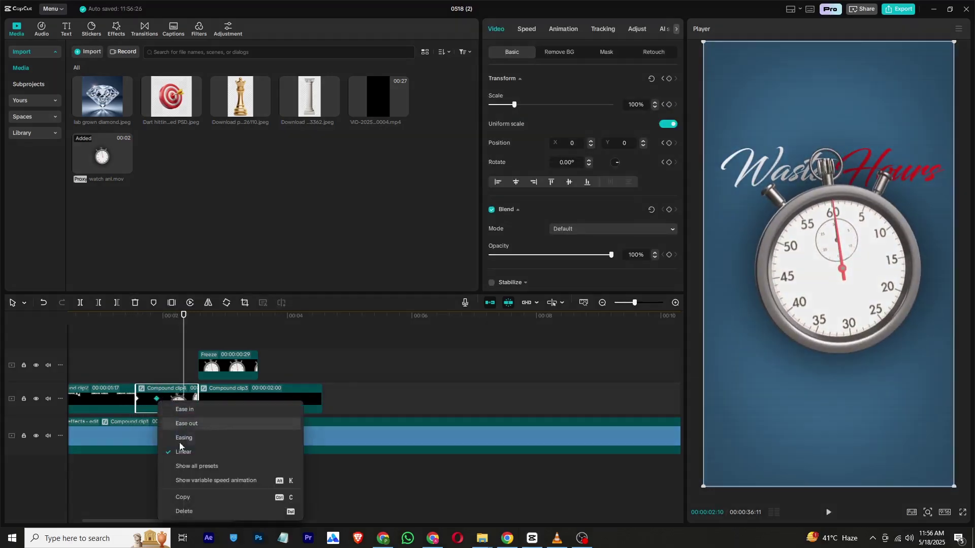
{"action": "left_click", "coordinate": [196, 466]}
{"action": "left_click", "coordinate": [362, 448]}
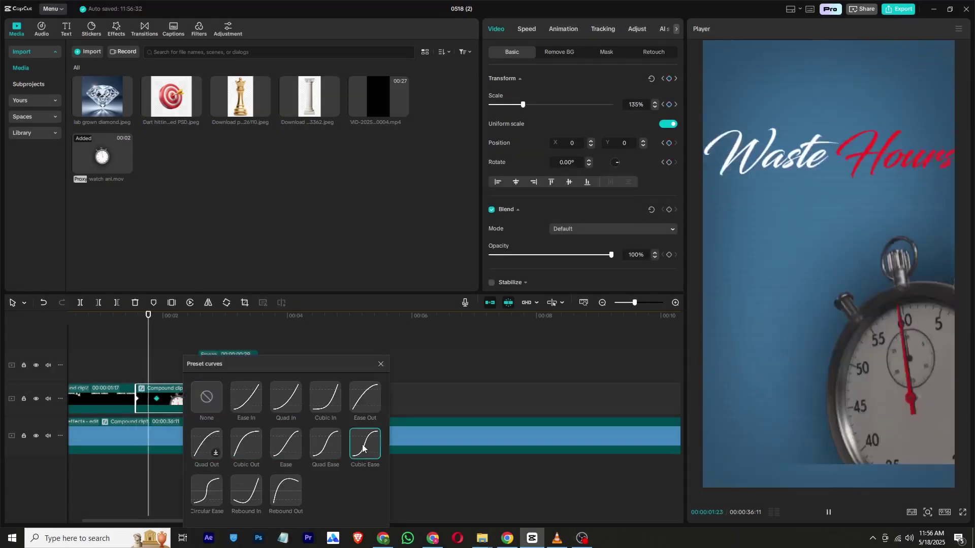
{"action": "left_click", "coordinate": [380, 364]}
{"action": "left_click_drag", "start_coordinate": [157, 318], "coordinate": [119, 318]}
{"action": "key", "text": "space"}
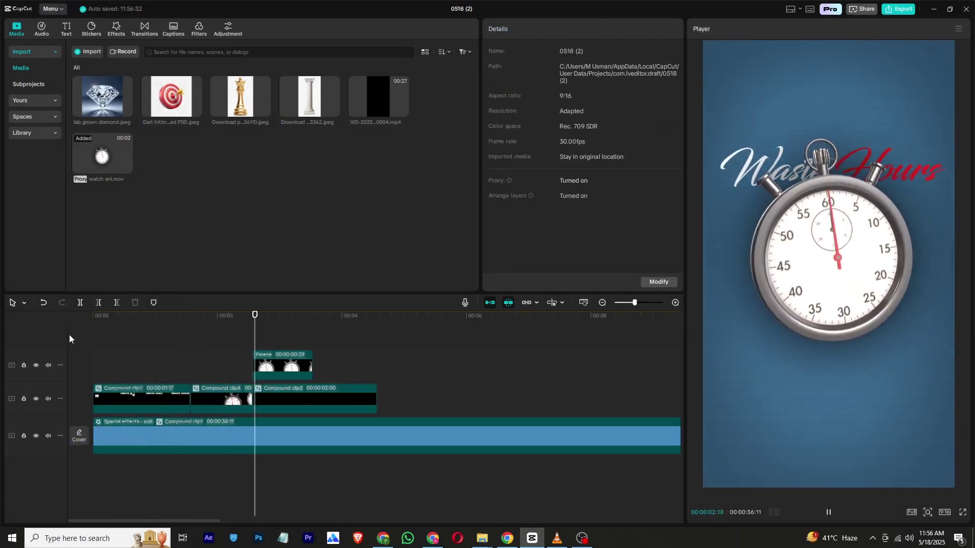
{"action": "key", "text": "space"}
Step: Extend the stopwatch freeze frame to 00:00:02:00 so that it ends together with the Waste Hours clip
{"action": "left_click_drag", "start_coordinate": [312, 369], "coordinate": [377, 369]}
Step: Add a default text clip at 00:00:02:27 above the stopwatch freeze frame and enter "trying to make" as its text
{"action": "left_click", "coordinate": [264, 319]}
{"action": "left_click_drag", "start_coordinate": [264, 319], "coordinate": [274, 330]}
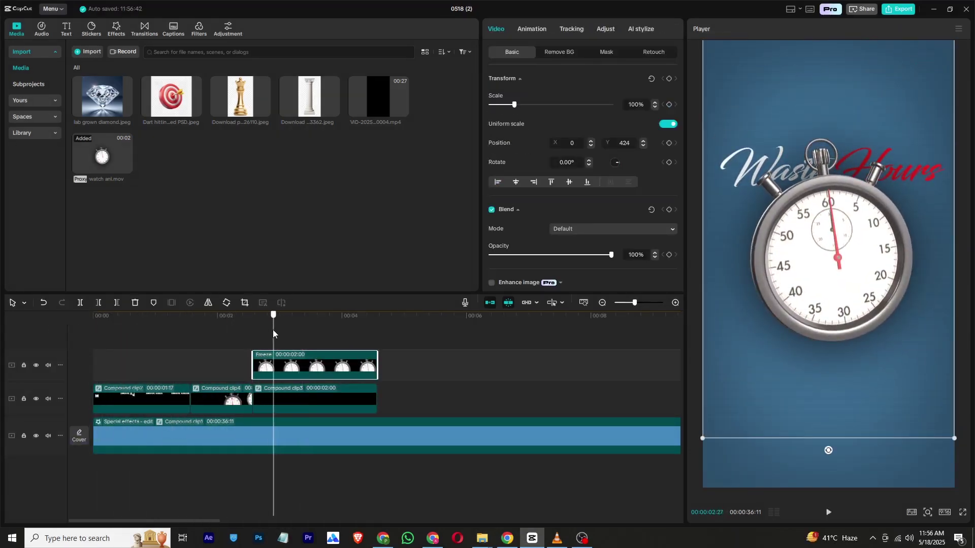
{"action": "left_click", "coordinate": [66, 29]}
{"action": "left_click_drag", "start_coordinate": [101, 78], "coordinate": [273, 346]}
{"action": "left_click", "coordinate": [535, 83]}
{"action": "type", "text": "trying to make"}
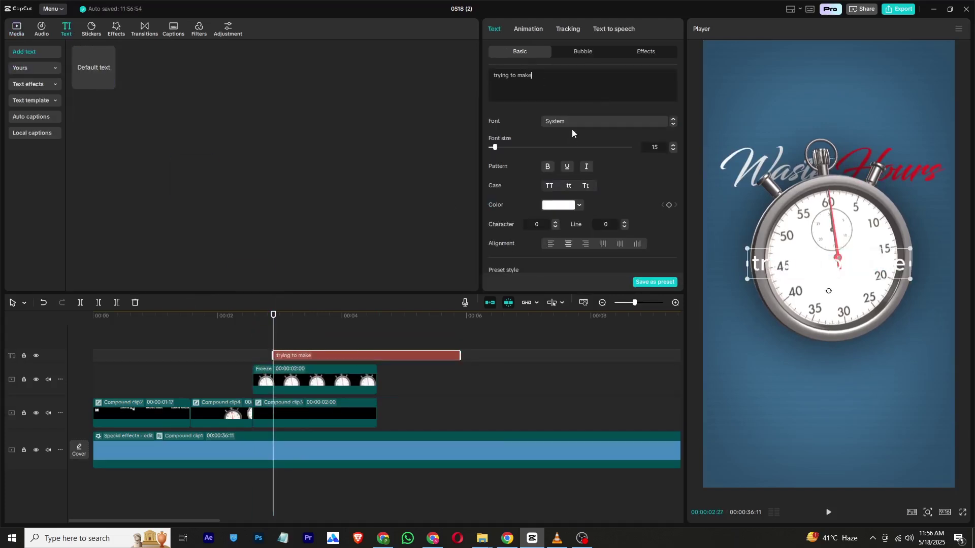
Step: Set the new text's font to Ovane-Regular and place it just below the stopwatch, keeping font size 15
{"action": "left_click", "coordinate": [572, 123]}
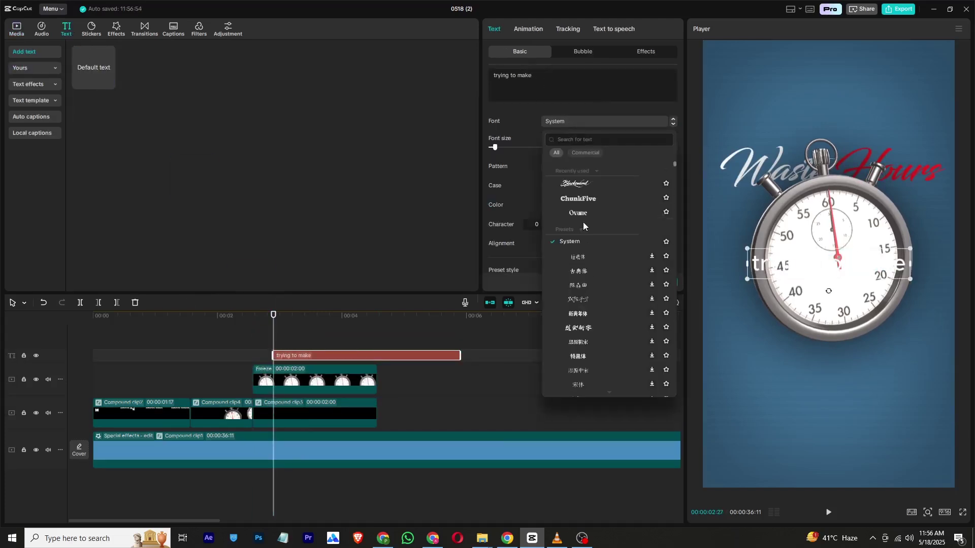
{"action": "left_click", "coordinate": [584, 214]}
{"action": "left_click_drag", "start_coordinate": [828, 264], "coordinate": [833, 367]}
{"action": "left_click_drag", "start_coordinate": [494, 147], "coordinate": [555, 148]}
{"action": "key", "text": "ctrl+z"}
Step: Color only the word "make" bright green in the "trying to make" text
{"action": "left_click_drag", "start_coordinate": [516, 75], "coordinate": [553, 77]}
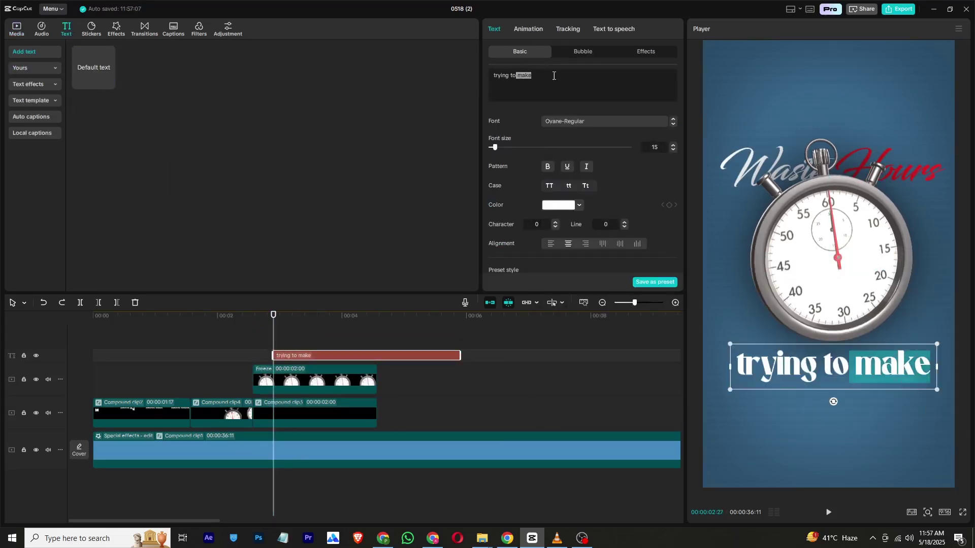
{"action": "left_click", "coordinate": [562, 206]}
{"action": "left_click", "coordinate": [553, 362]}
{"action": "left_click", "coordinate": [615, 196]}
{"action": "left_click", "coordinate": [565, 208]}
{"action": "left_click_drag", "start_coordinate": [620, 232], "coordinate": [641, 220]}
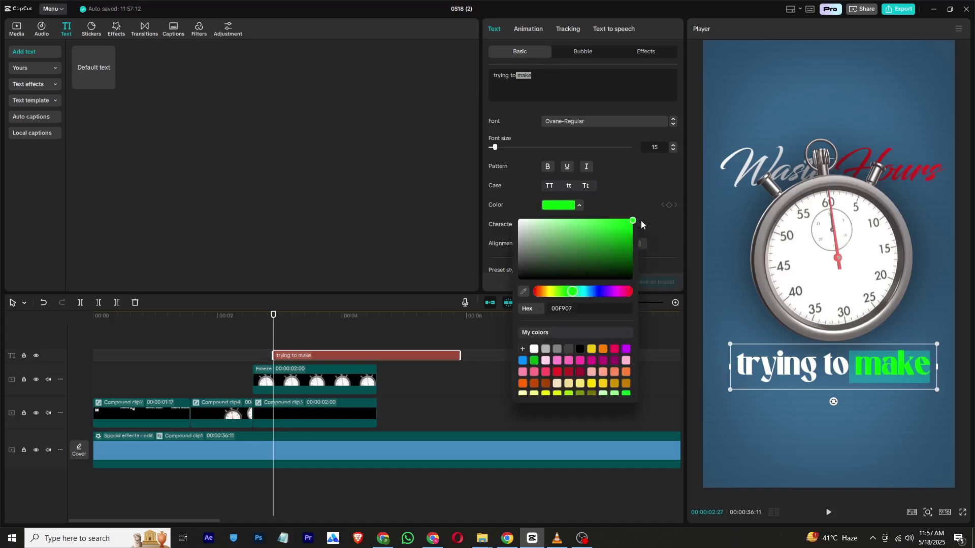
{"action": "left_click", "coordinate": [640, 180]}
Step: Color only the word "trying" black in the "trying to make" text
{"action": "left_click", "coordinate": [520, 87]}
{"action": "left_click_drag", "start_coordinate": [509, 75], "coordinate": [483, 74]}
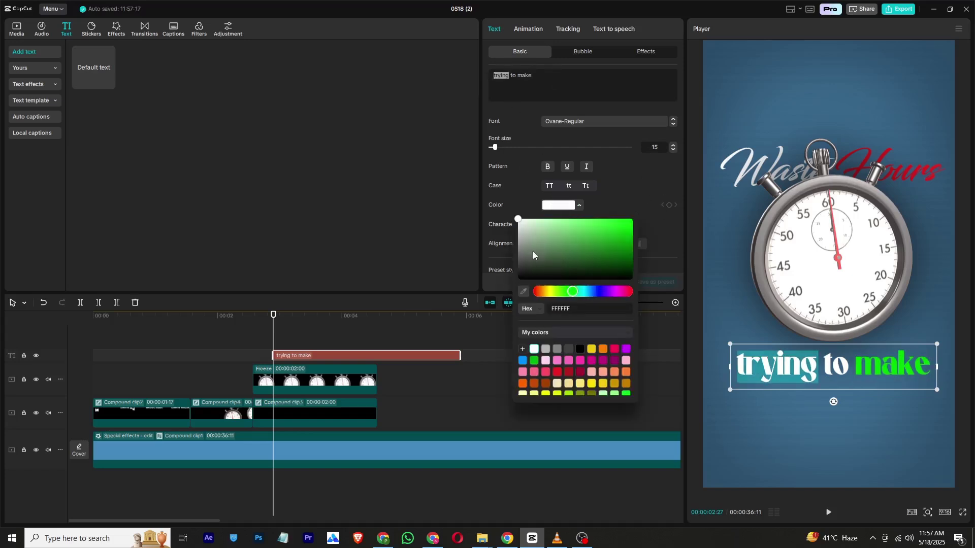
{"action": "left_click_drag", "start_coordinate": [533, 255], "coordinate": [500, 305]}
{"action": "left_click", "coordinate": [555, 371]}
{"action": "left_click_drag", "start_coordinate": [531, 259], "coordinate": [509, 289]}
{"action": "left_click", "coordinate": [648, 292]}
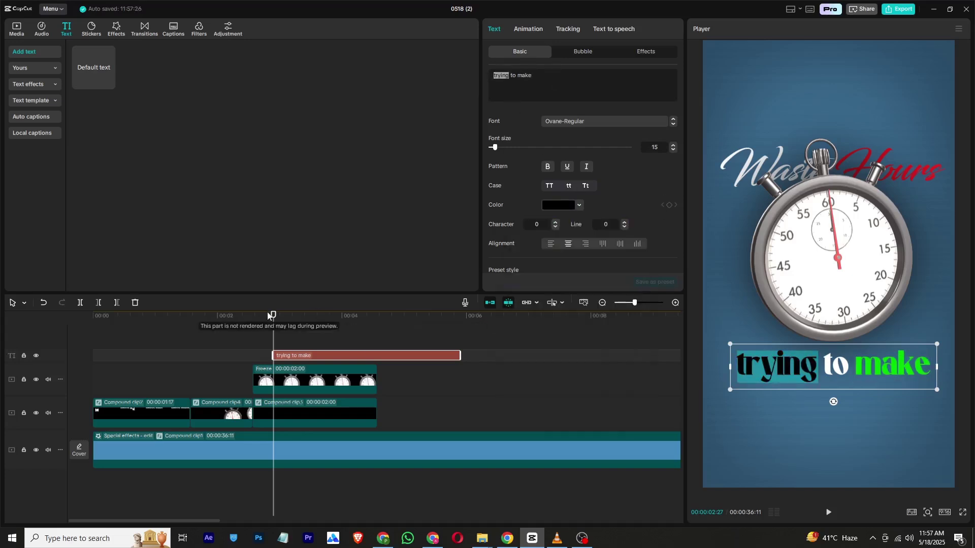
Step: Apply the "Set to... Right" entrance animation to the "trying to make" text with a duration of 1.2 s
{"action": "left_click_drag", "start_coordinate": [269, 316], "coordinate": [281, 322]}
{"action": "left_click", "coordinate": [523, 29]}
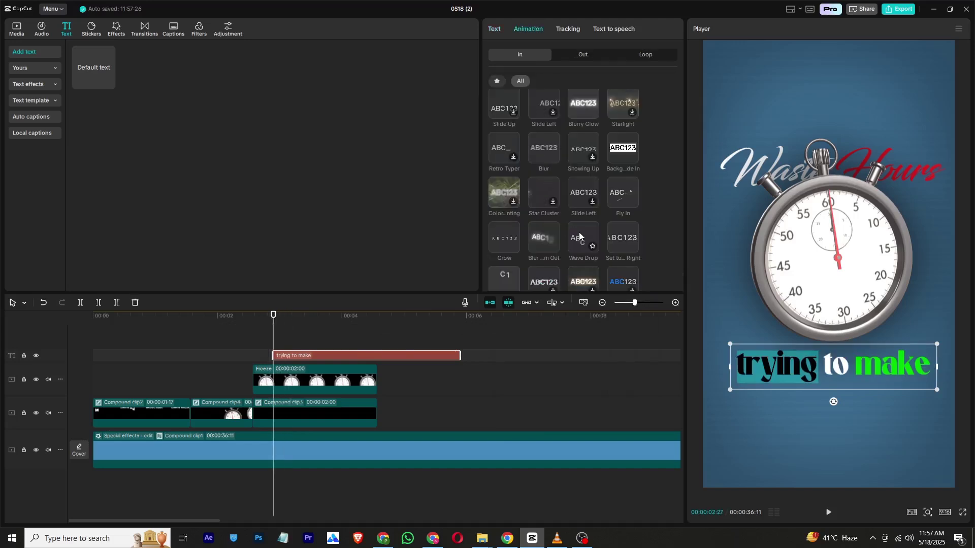
{"action": "left_click", "coordinate": [516, 239]}
{"action": "left_click", "coordinate": [623, 238]}
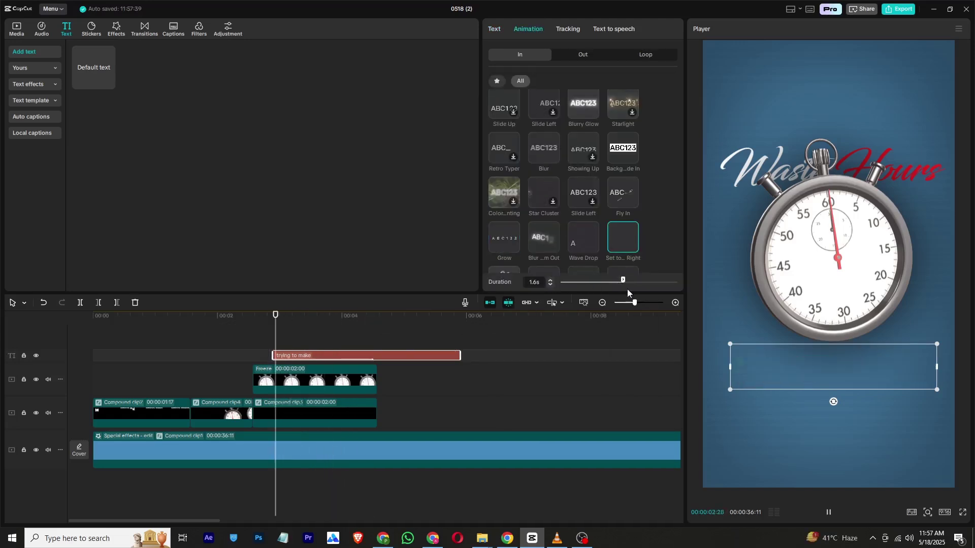
{"action": "mouse_move", "coordinate": [620, 282]}
{"action": "left_mouse_down"}
{"action": "mouse_move", "coordinate": [594, 282]}
{"action": "mouse_move", "coordinate": [607, 282]}
{"action": "left_mouse_up"}
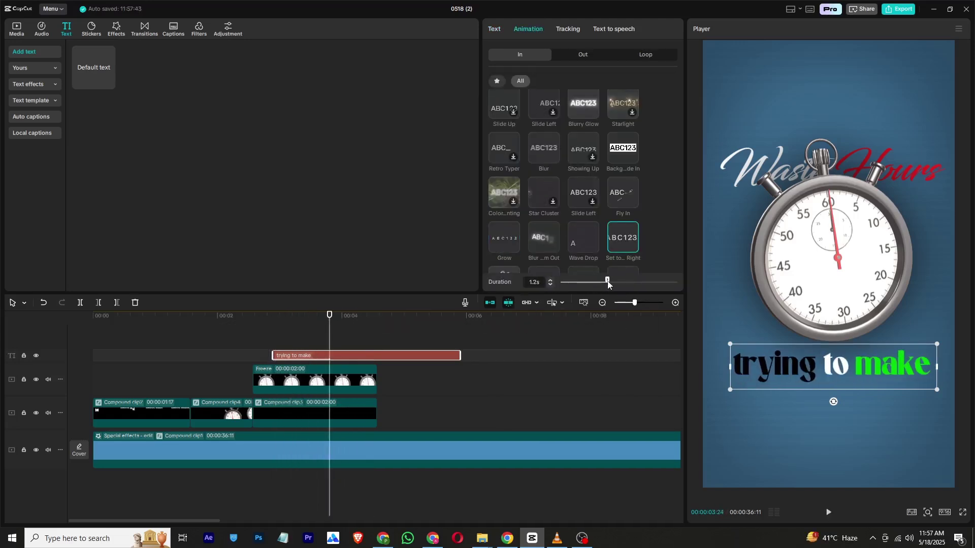
Step: Split the text, stopwatch freeze frame and Waste Hours clip at 00:00:04:04 and combine their second parts into a compound clip
{"action": "left_click", "coordinate": [383, 379]}
{"action": "left_click_drag", "start_coordinate": [373, 406], "coordinate": [364, 411]}
{"action": "left_click", "coordinate": [283, 333]}
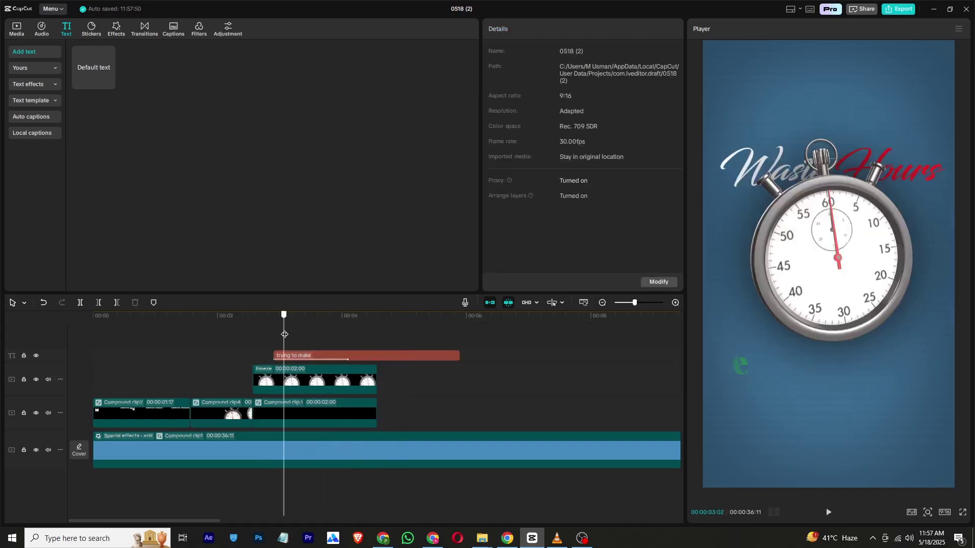
{"action": "left_click_drag", "start_coordinate": [285, 333], "coordinate": [361, 413]}
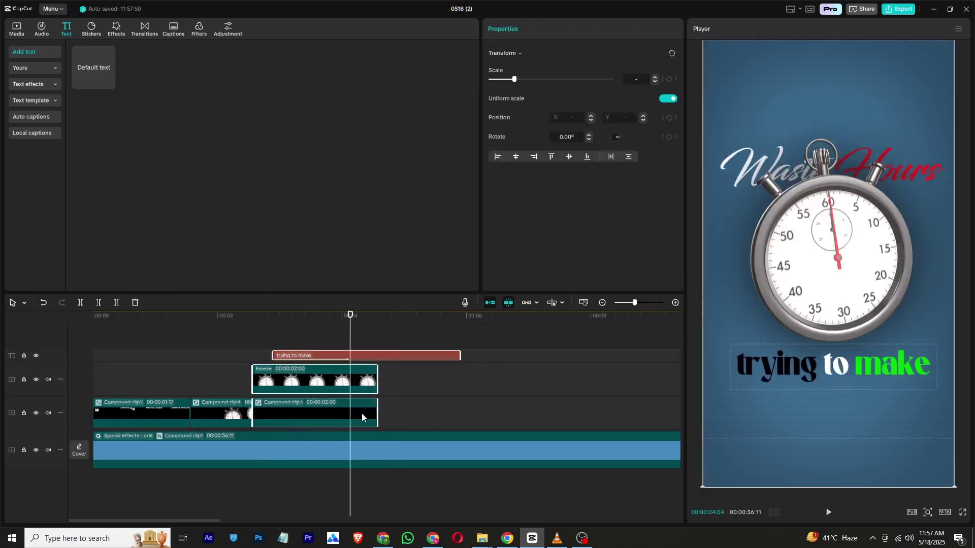
{"action": "left_click", "coordinate": [81, 306]}
{"action": "right_click", "coordinate": [373, 378]}
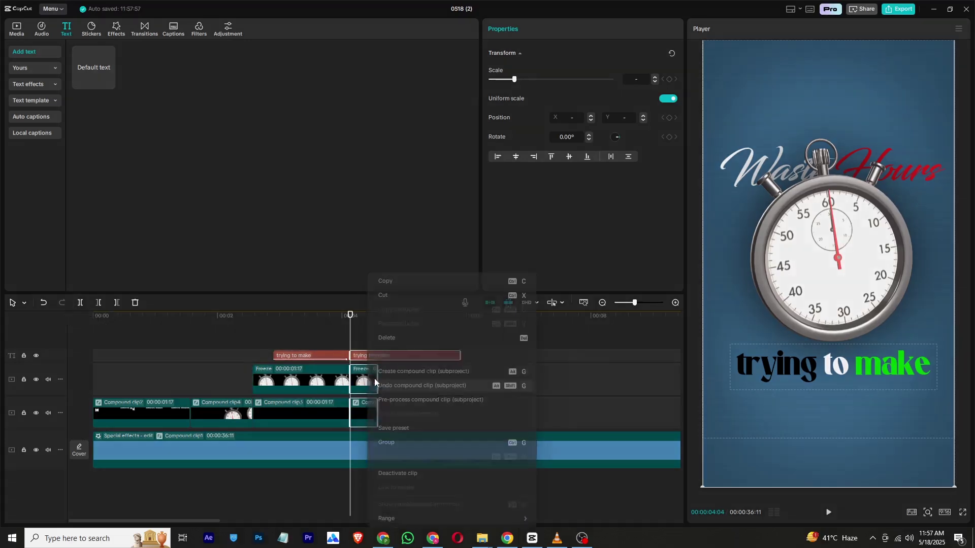
{"action": "left_click", "coordinate": [400, 377]}
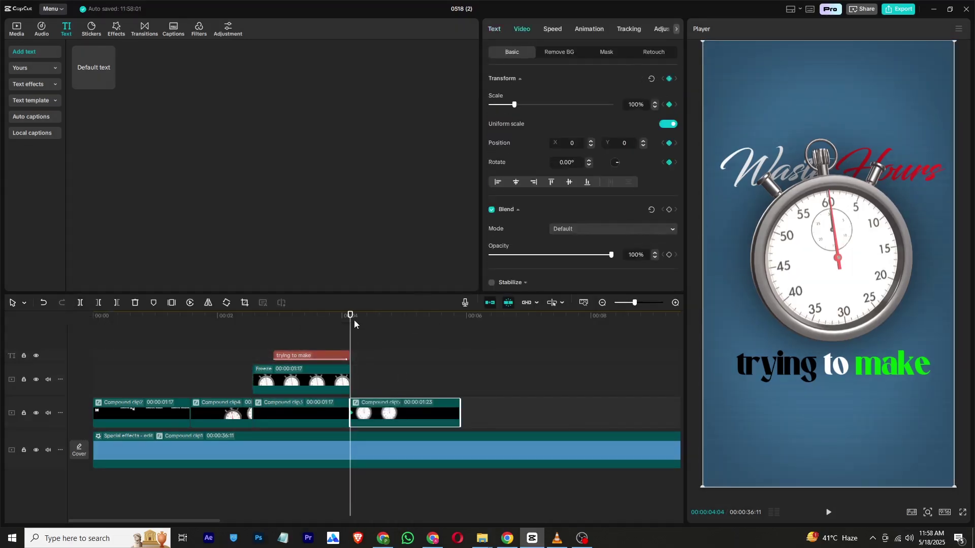
Step: Keyframe the new compound clip's vertical position from 0 at 00:00:04:04 to 3028 at 00:00:04:16 and apply the Cubic Out curve
{"action": "left_click_drag", "start_coordinate": [354, 324], "coordinate": [373, 329]}
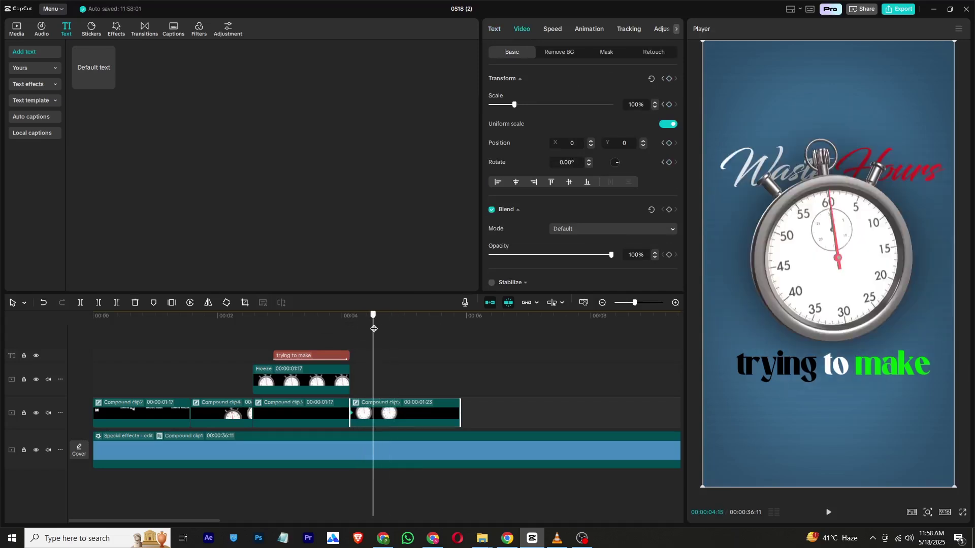
{"action": "left_click_drag", "start_coordinate": [828, 396], "coordinate": [831, 77]}
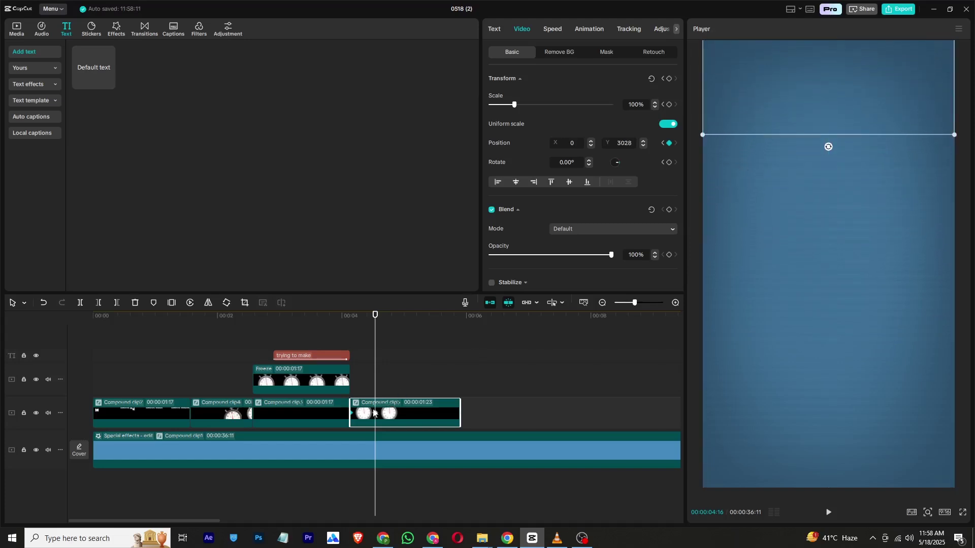
{"action": "right_click", "coordinate": [373, 412]}
{"action": "left_click", "coordinate": [404, 464]}
{"action": "right_click", "coordinate": [374, 415]}
{"action": "left_click", "coordinate": [412, 474]}
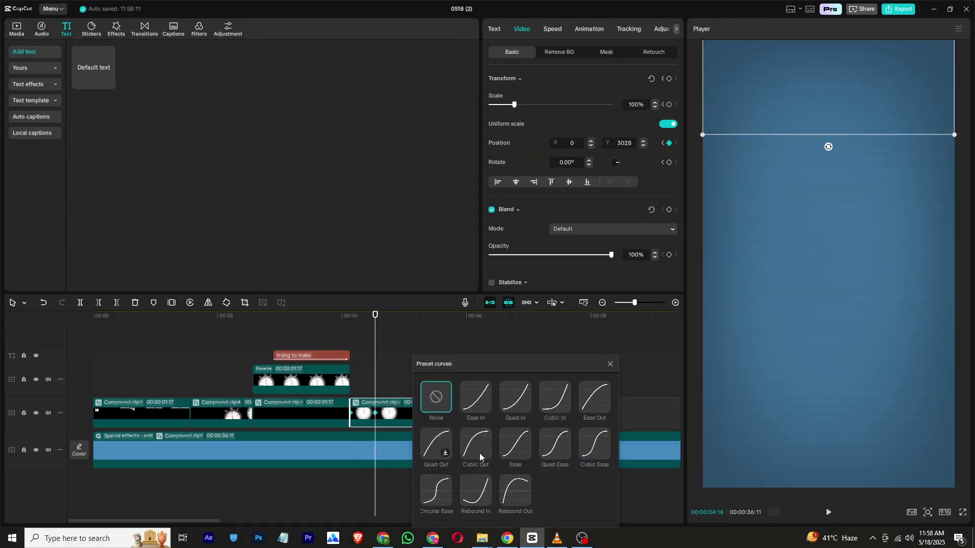
{"action": "left_click", "coordinate": [477, 447]}
{"action": "left_click", "coordinate": [608, 365]}
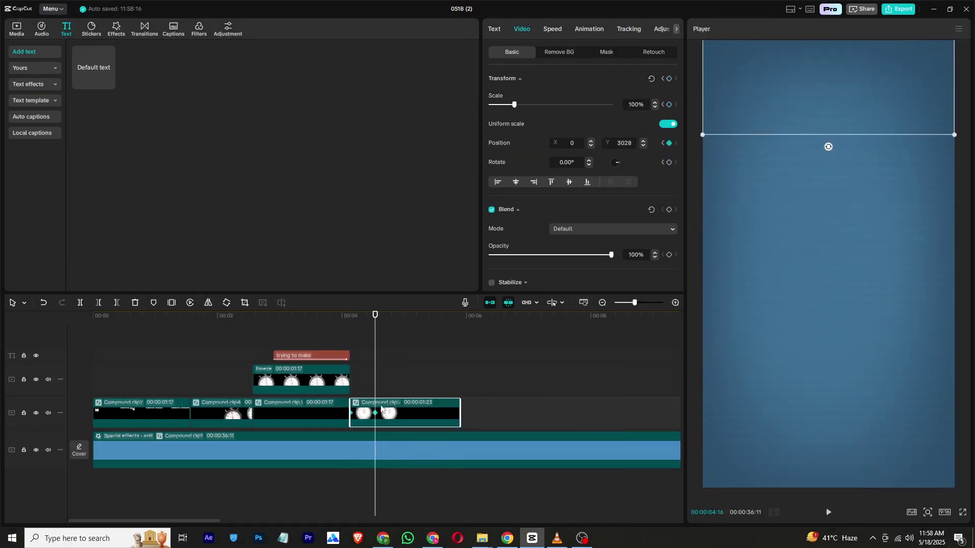
Step: Play back the sequence around 00:00:04:00 to check the compound clip's upward slide
{"action": "left_click", "coordinate": [329, 319]}
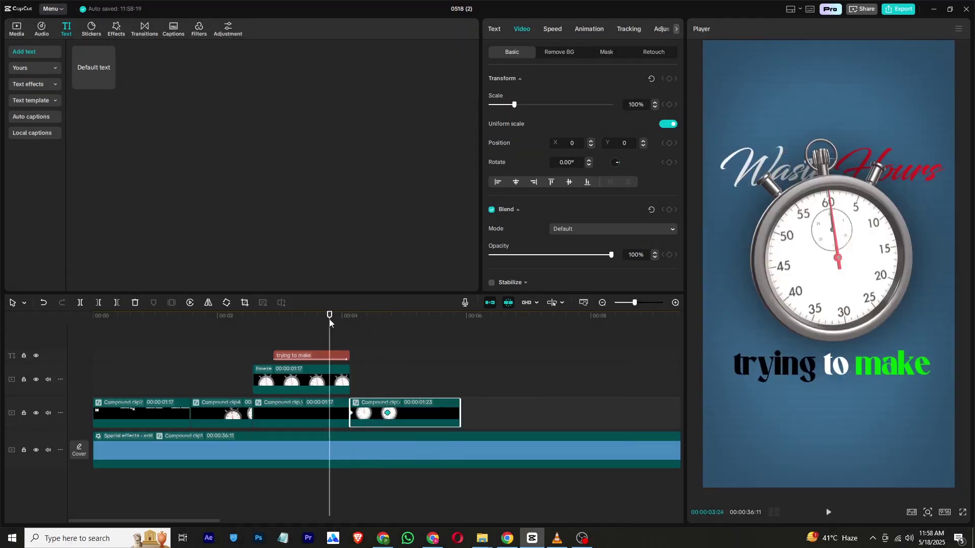
{"action": "key", "text": "space"}
{"action": "left_click", "coordinate": [345, 340]}
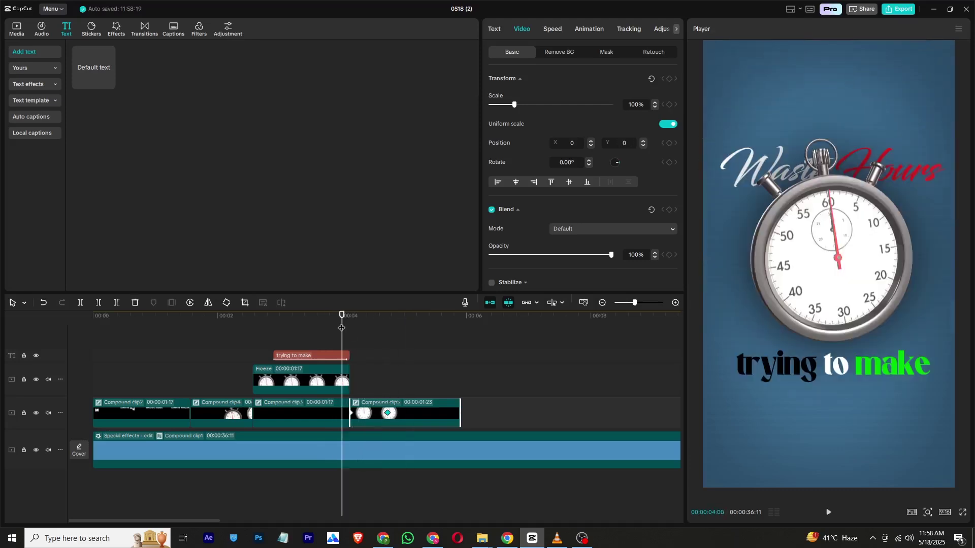
{"action": "key", "text": "space"}
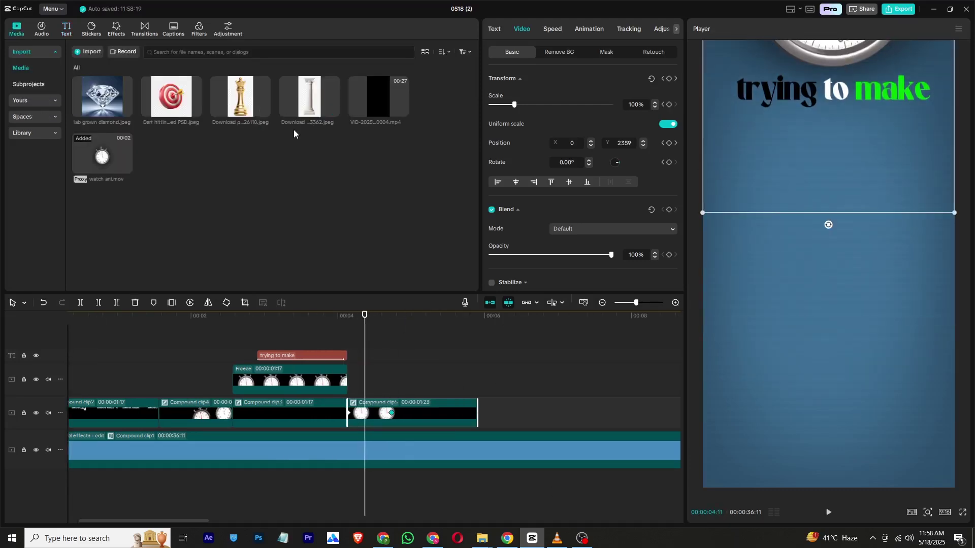
Step: Add the Greek column image to the track above the sliding compound clip, starting at 00:00:04:09
{"action": "left_click_drag", "start_coordinate": [303, 109], "coordinate": [383, 375]}
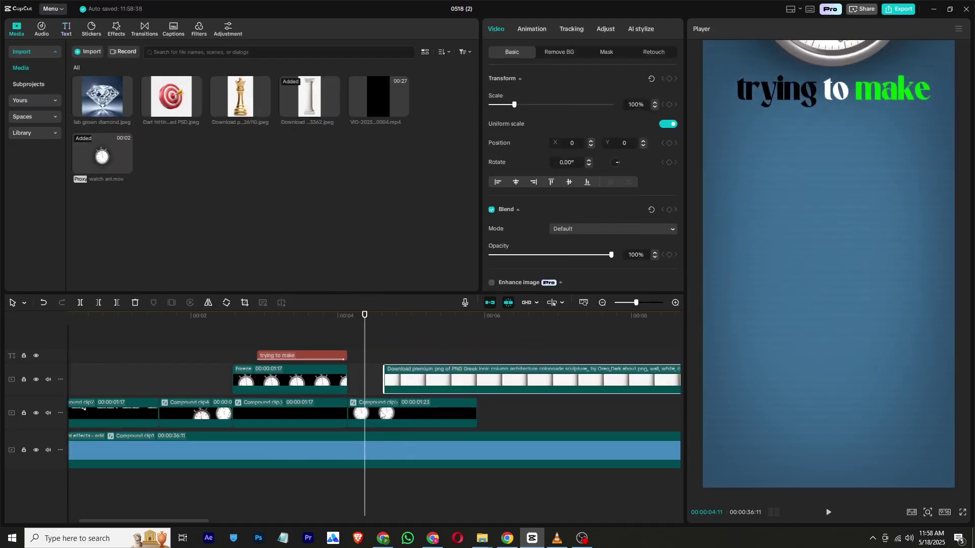
{"action": "left_click", "coordinate": [361, 338]}
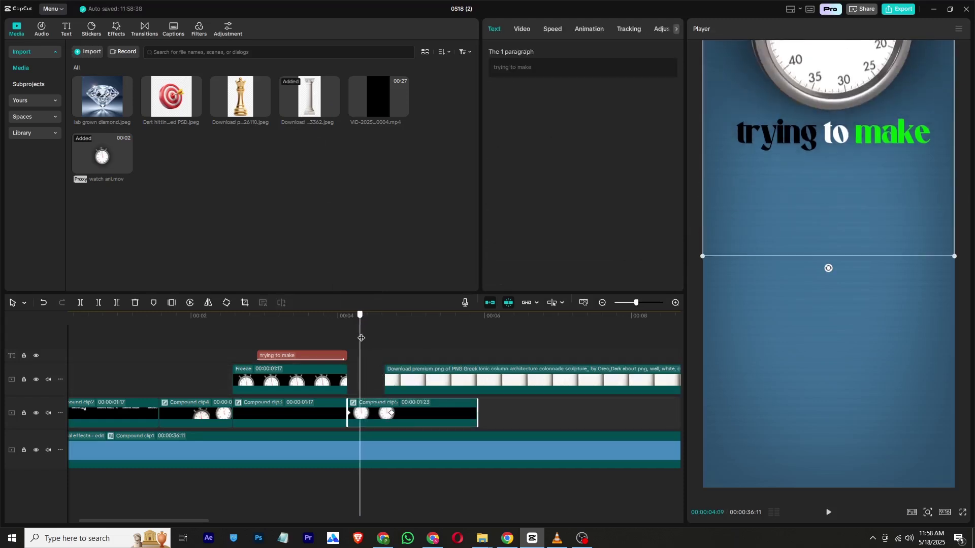
{"action": "left_click_drag", "start_coordinate": [391, 376], "coordinate": [367, 381]}
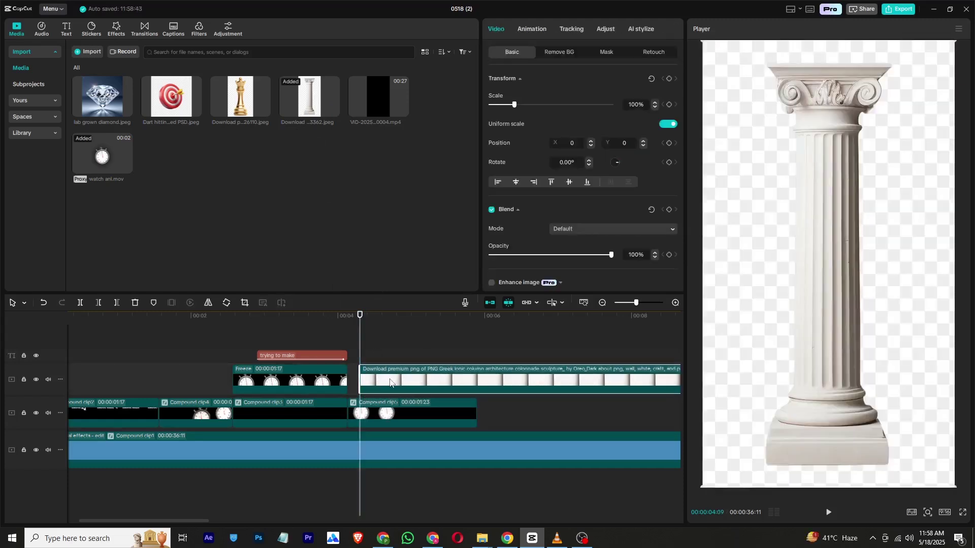
Step: Cut out the column's background with auto and custom removal, and shrink the column to fit below the "trying to make" text
{"action": "left_click", "coordinate": [551, 53]}
{"action": "left_click", "coordinate": [490, 79]}
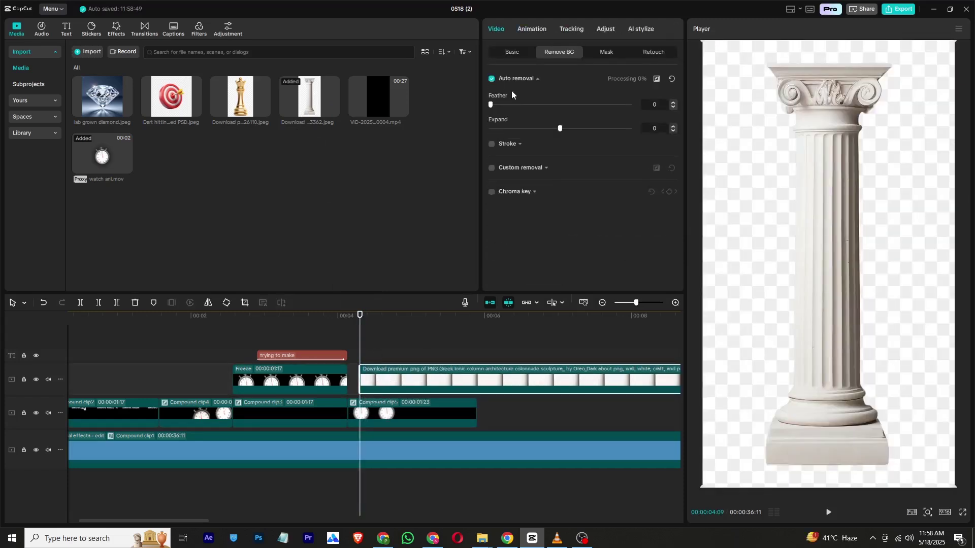
{"action": "left_click_drag", "start_coordinate": [949, 47], "coordinate": [908, 123]}
{"action": "left_click_drag", "start_coordinate": [851, 179], "coordinate": [832, 289]}
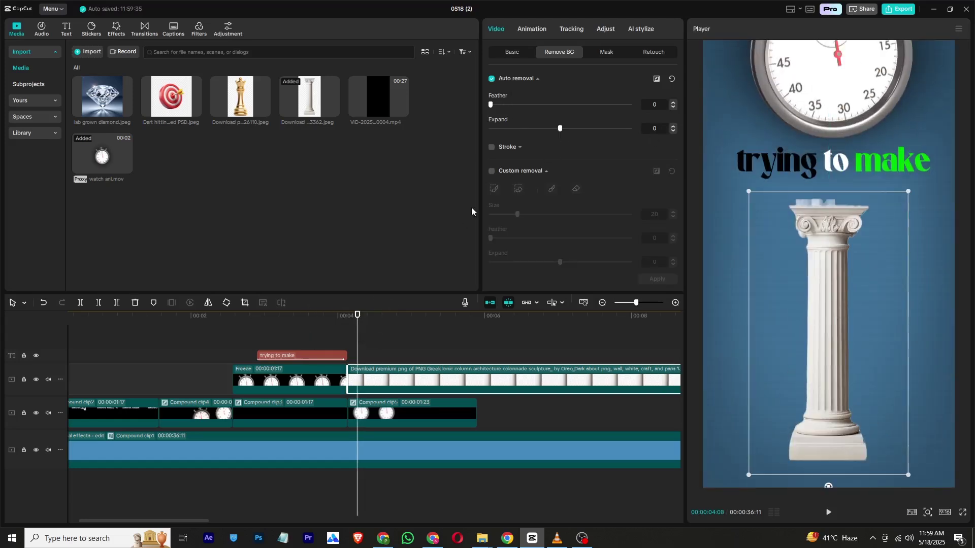
{"action": "left_click", "coordinate": [491, 171]}
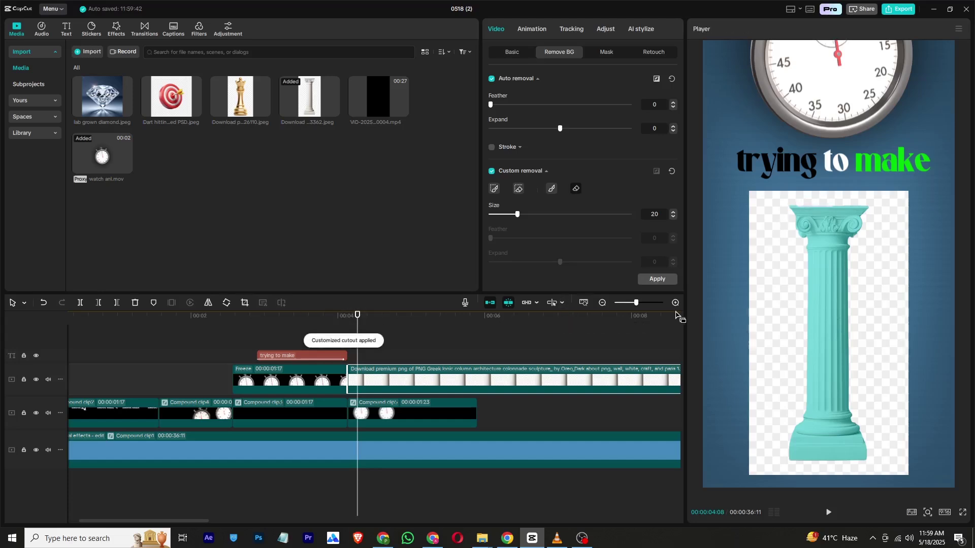
{"action": "left_click", "coordinate": [663, 281]}
Step: Add the diamond image above the column clip, remove its background automatically, and scale it down to sit on top of the column
{"action": "left_click_drag", "start_coordinate": [102, 97], "coordinate": [355, 363]}
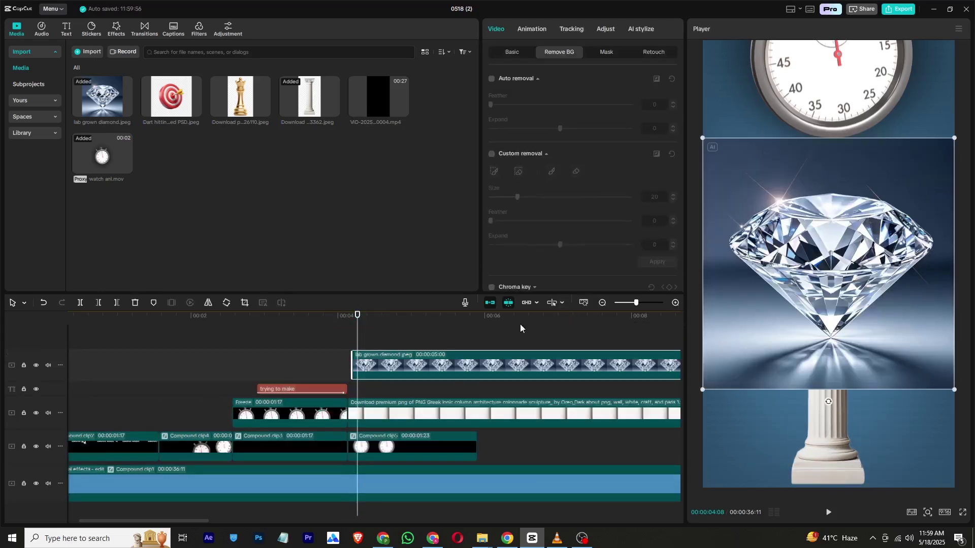
{"action": "left_click", "coordinate": [489, 79]}
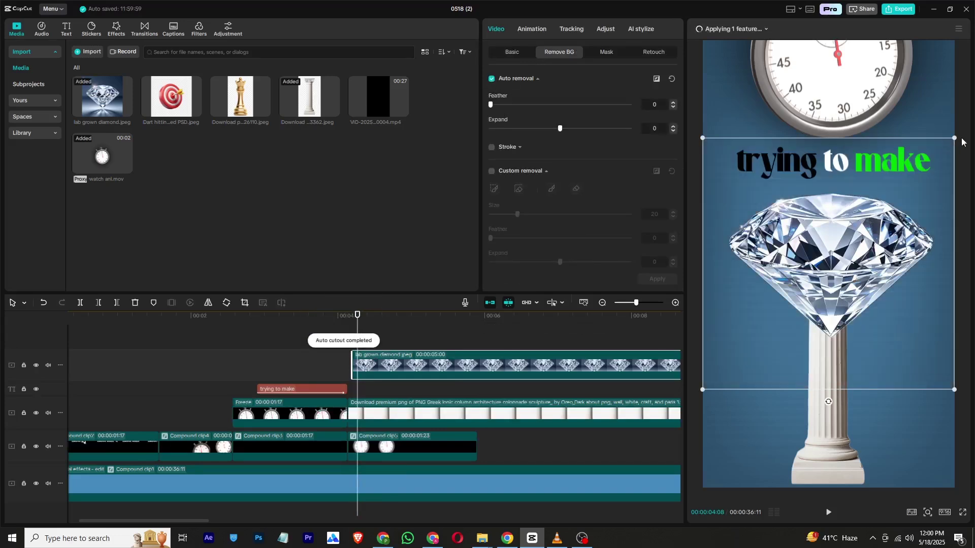
{"action": "left_click_drag", "start_coordinate": [954, 137], "coordinate": [884, 207]}
{"action": "left_click_drag", "start_coordinate": [851, 262], "coordinate": [835, 220]}
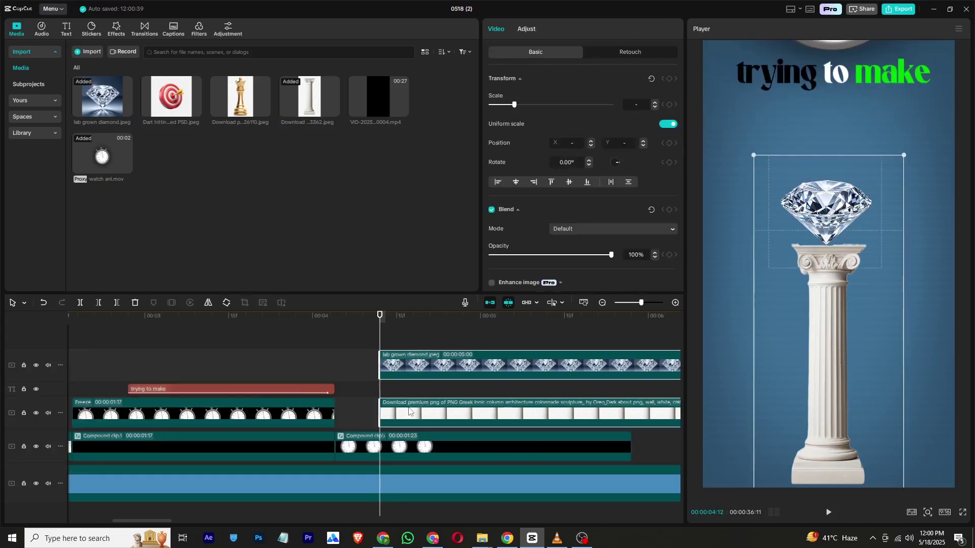
Step: Combine the diamond and column clips into a compound clip and shift its start to 00:00:04:08
{"action": "right_click", "coordinate": [422, 362]}
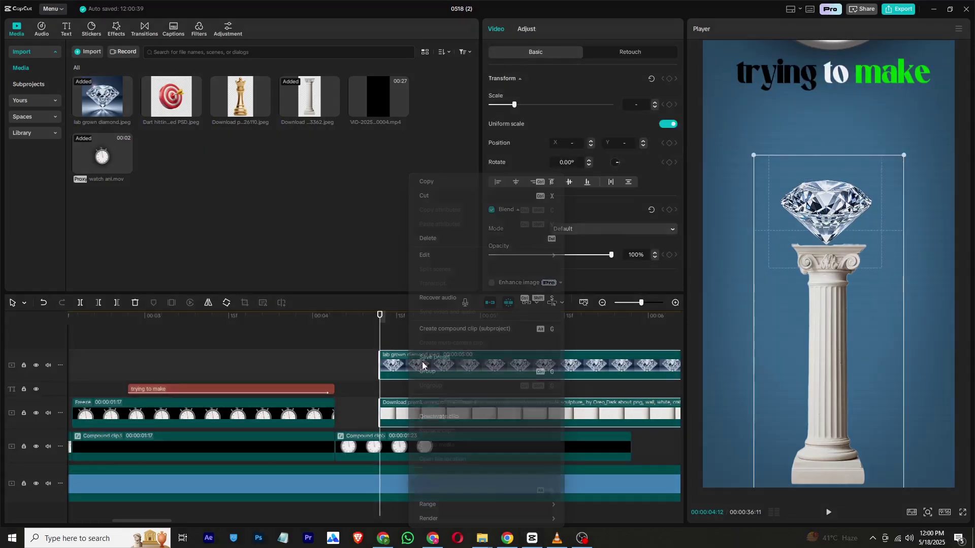
{"action": "left_click", "coordinate": [437, 329]}
{"action": "left_click", "coordinate": [358, 326]}
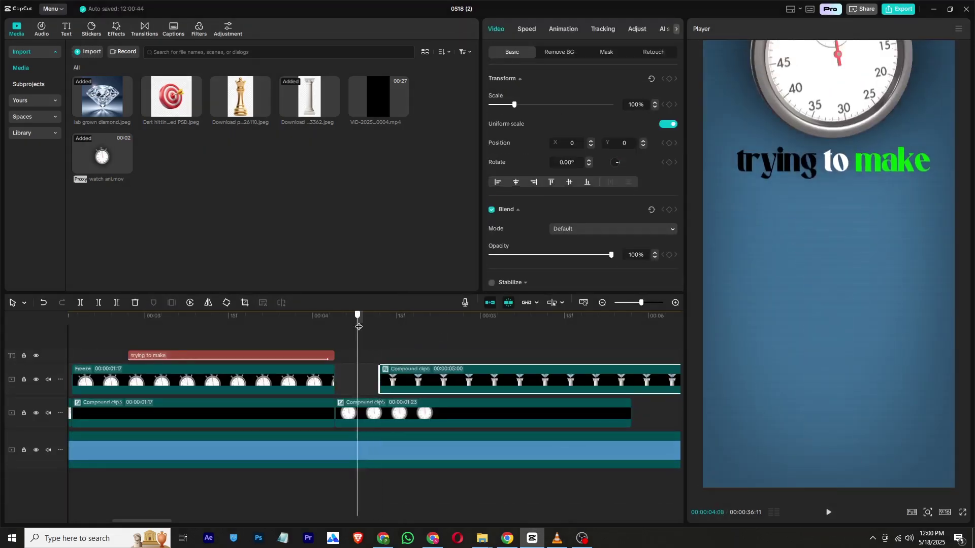
{"action": "left_click_drag", "start_coordinate": [357, 326], "coordinate": [352, 327]}
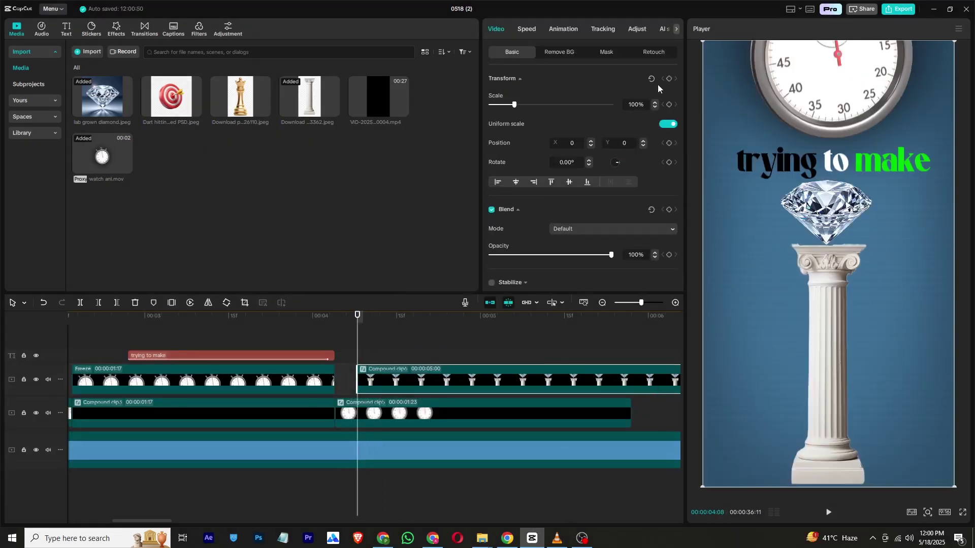
Step: Keyframe the column compound clip to rise from Y -2384 at 00:00:04:08 to Y -30 at 00:00:04:13
{"action": "left_click_drag", "start_coordinate": [838, 165], "coordinate": [836, 438]}
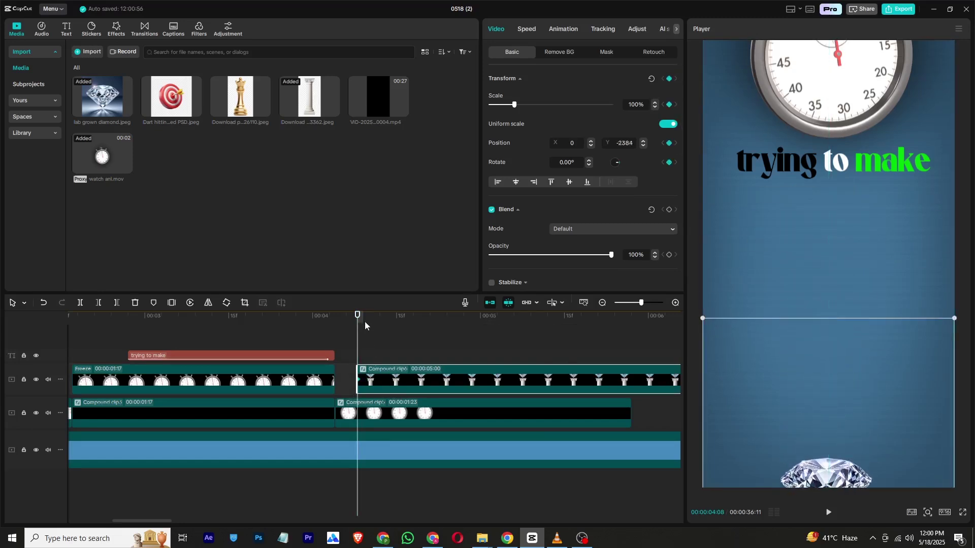
{"action": "left_click_drag", "start_coordinate": [365, 325], "coordinate": [386, 324]}
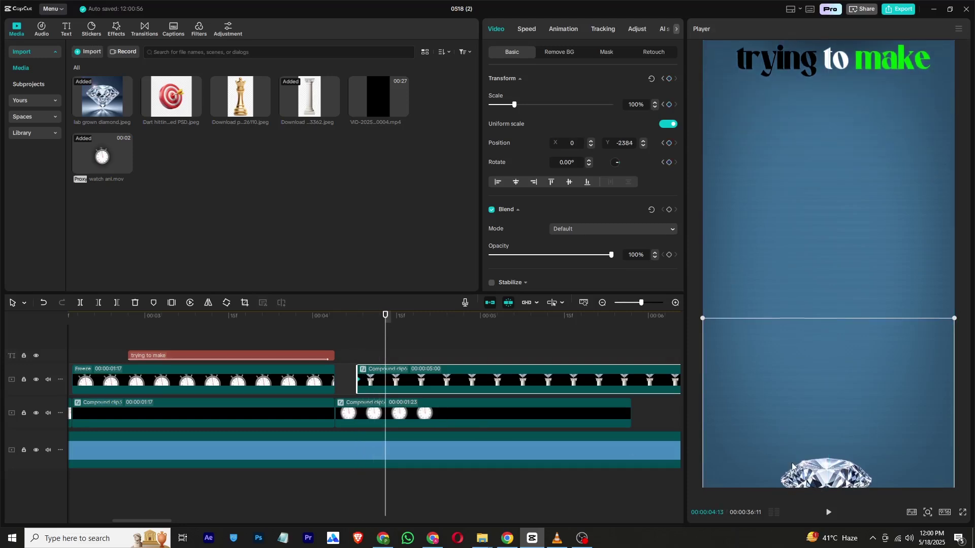
{"action": "left_click_drag", "start_coordinate": [792, 466], "coordinate": [804, 227]}
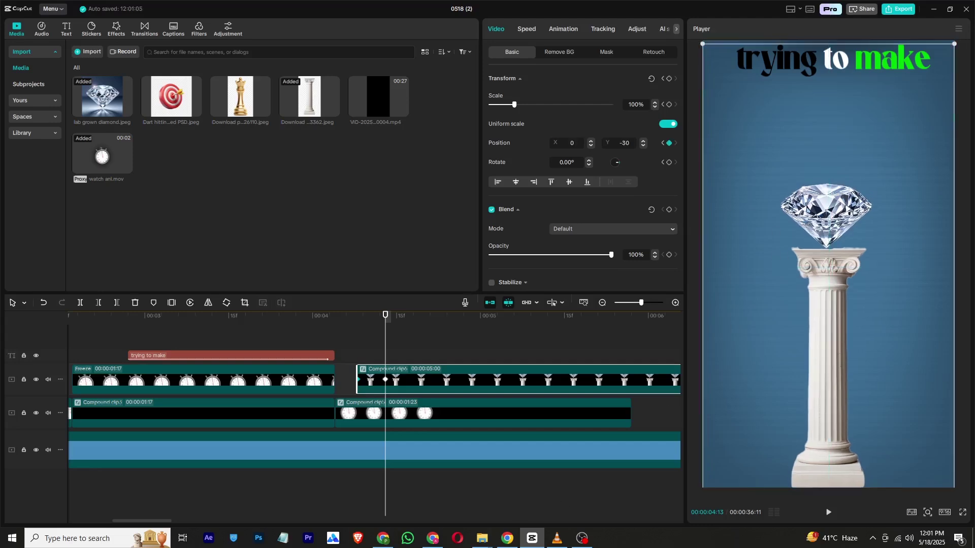
Step: Add the text "perfect" from the start of the column clip, set its font to Blacksword and enlarge it
{"action": "left_click", "coordinate": [71, 28]}
{"action": "left_click_drag", "start_coordinate": [105, 61], "coordinate": [357, 361]}
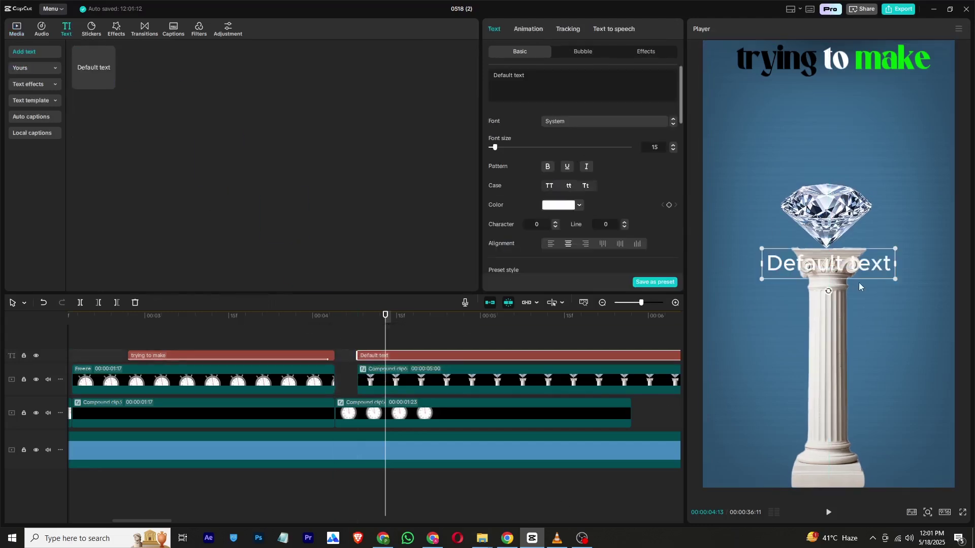
{"action": "type", "text": "perfect"}
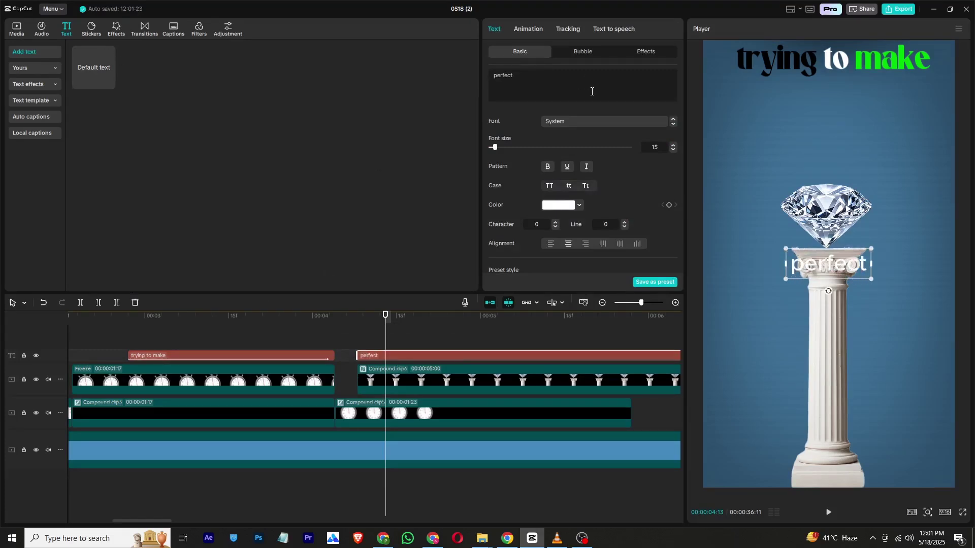
{"action": "left_click", "coordinate": [604, 120]}
{"action": "left_click", "coordinate": [578, 199]}
{"action": "left_click_drag", "start_coordinate": [806, 278], "coordinate": [742, 320]}
Step: Recolor the "perfect" text red
{"action": "left_click", "coordinate": [563, 206]}
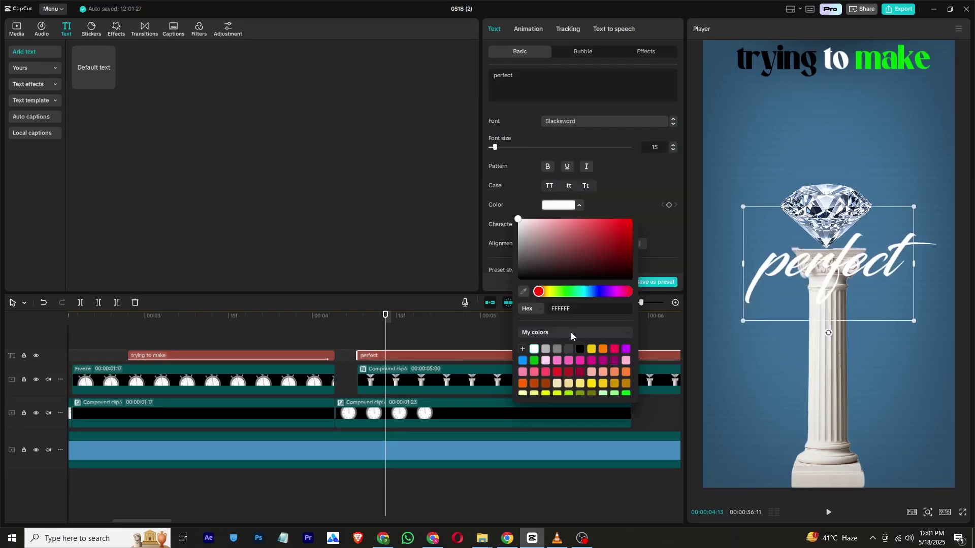
{"action": "left_click", "coordinate": [522, 359]}
{"action": "left_click_drag", "start_coordinate": [623, 234], "coordinate": [610, 216]}
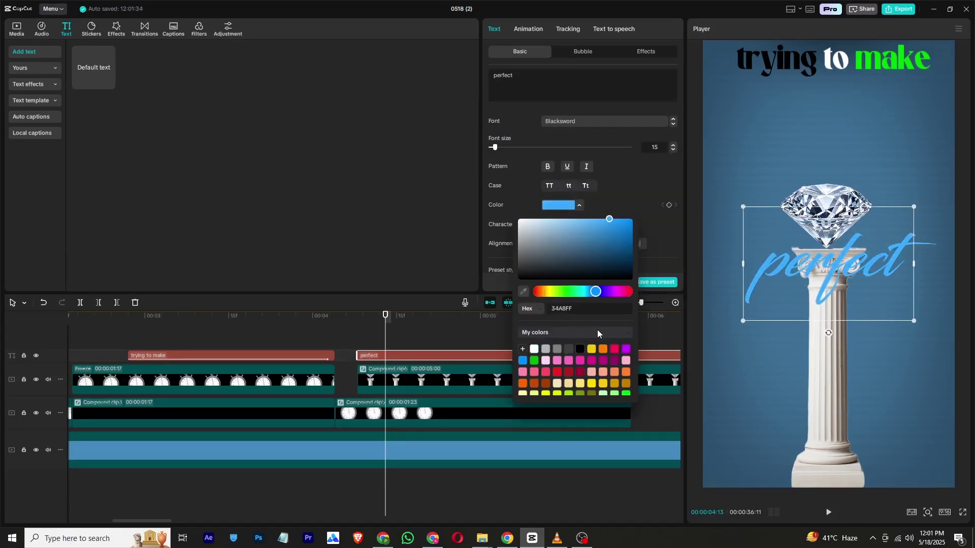
{"action": "left_click", "coordinate": [558, 373]}
Step: Enlarge the "perfect" text, place it behind the diamond, and move its clip to a track below the column clip
{"action": "left_click_drag", "start_coordinate": [742, 318], "coordinate": [728, 330]}
{"action": "left_click_drag", "start_coordinate": [792, 274], "coordinate": [792, 211]}
{"action": "left_click_drag", "start_coordinate": [415, 356], "coordinate": [415, 403]}
{"action": "left_click_drag", "start_coordinate": [863, 224], "coordinate": [859, 243]}
{"action": "left_click_drag", "start_coordinate": [922, 287], "coordinate": [934, 293]}
Step: Give the "perfect" text a black shadow with reduced opacity and blurriness
{"action": "scroll", "coordinate": [504, 200], "scroll_direction": "down", "scroll_amount": 5}
{"action": "left_click", "coordinate": [492, 123]}
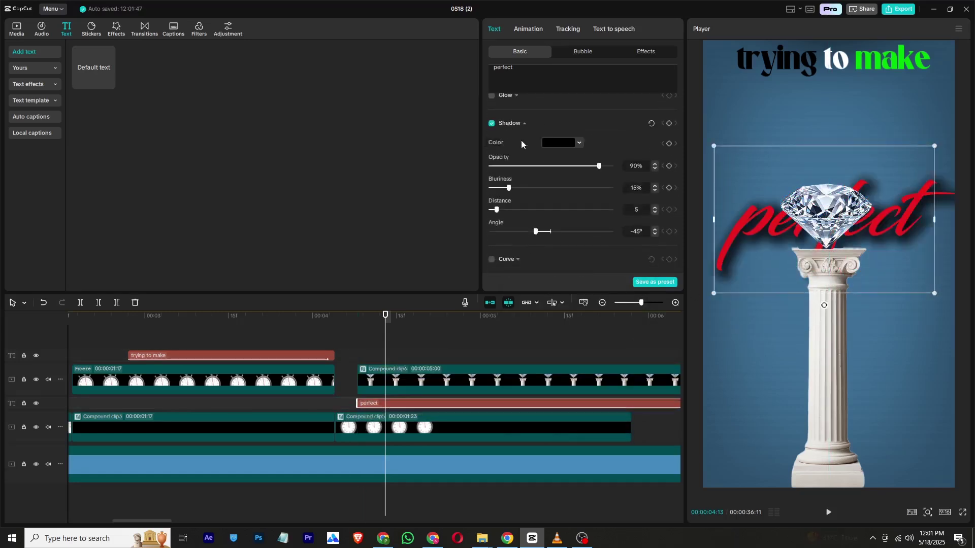
{"action": "left_click_drag", "start_coordinate": [599, 166], "coordinate": [544, 166]}
{"action": "left_click_drag", "start_coordinate": [508, 188], "coordinate": [502, 188]}
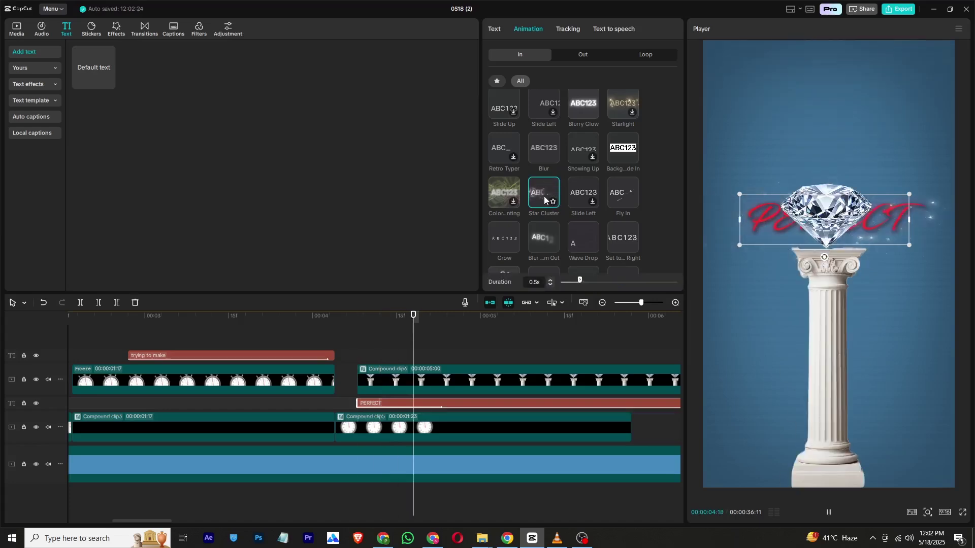
Step: Combine the column, PERFECT and stopwatch pieces after 00:00:06:08 into one compound clip
{"action": "left_click", "coordinate": [452, 385]}
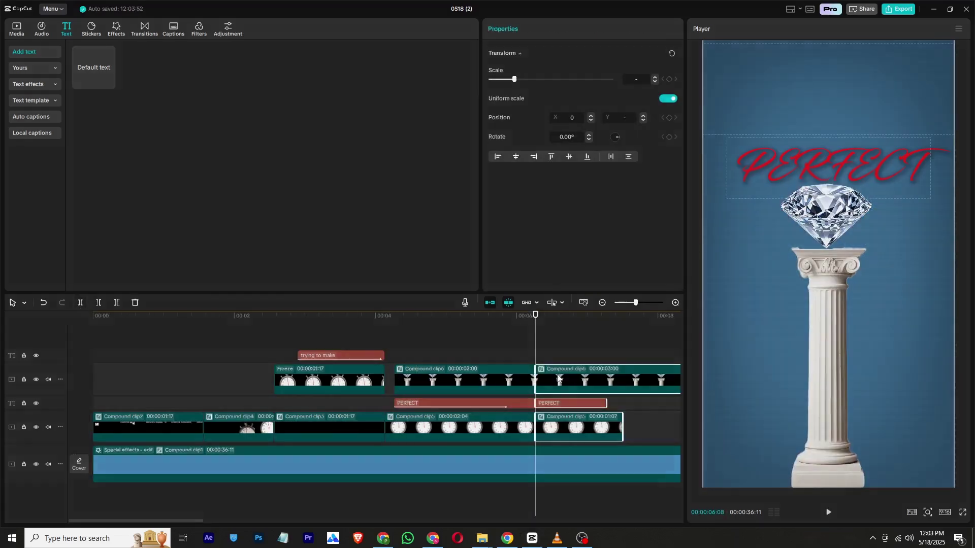
{"action": "right_click", "coordinate": [559, 384]}
{"action": "left_click", "coordinate": [574, 373]}
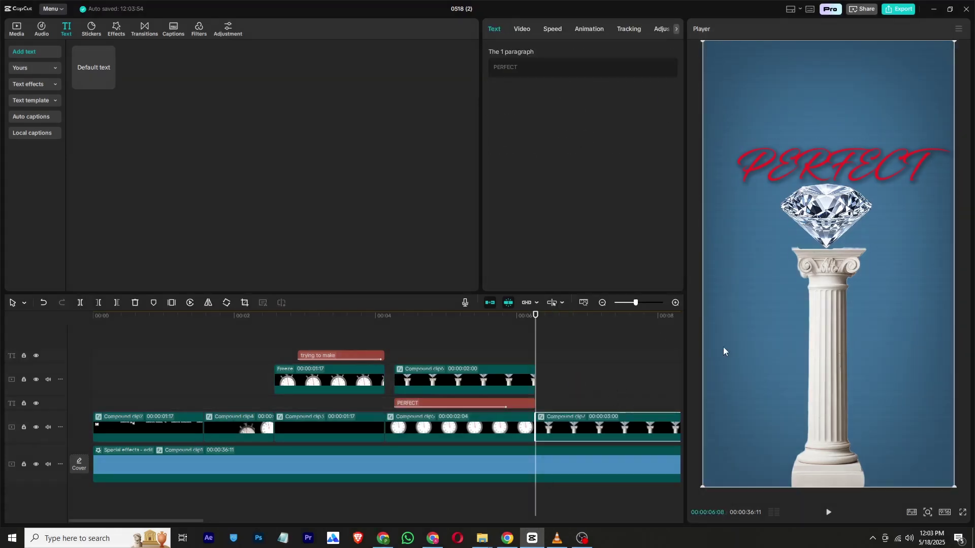
Step: Keyframe the new compound clip's scale down to 90% at 00:00:06:17
{"action": "left_click", "coordinate": [522, 29]}
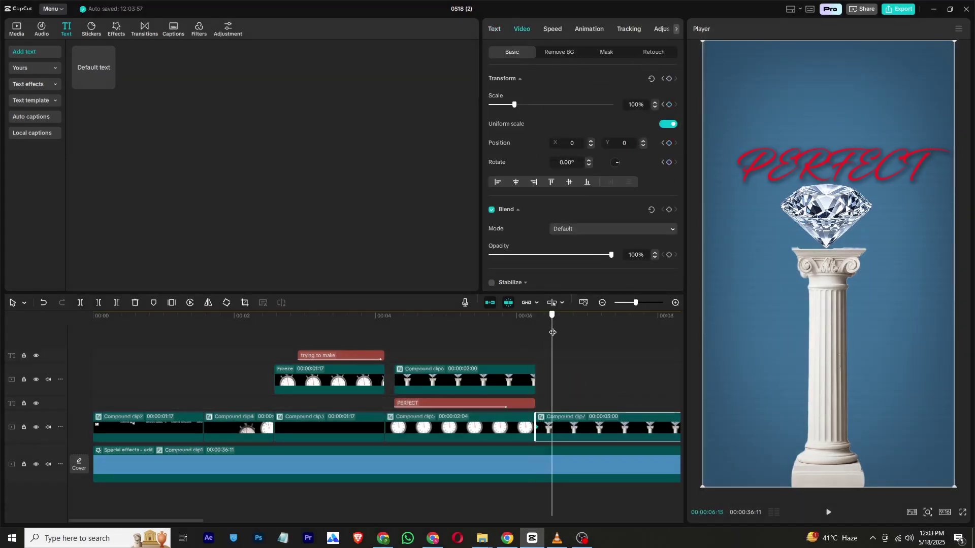
{"action": "left_click_drag", "start_coordinate": [510, 107], "coordinate": [514, 107]}
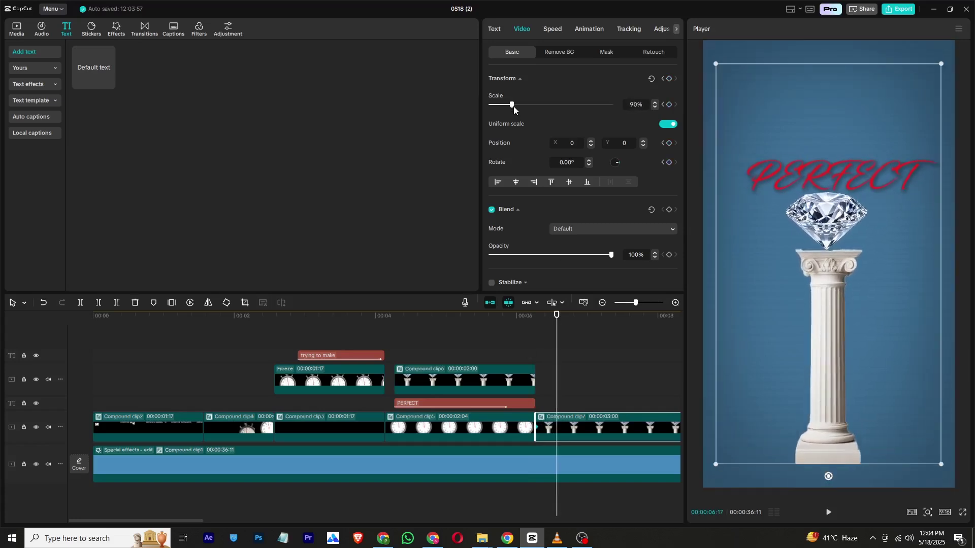
Step: Split the compound clip at 00:00:06:19 and apply the Blur video effect to the second part
{"action": "left_click", "coordinate": [561, 372]}
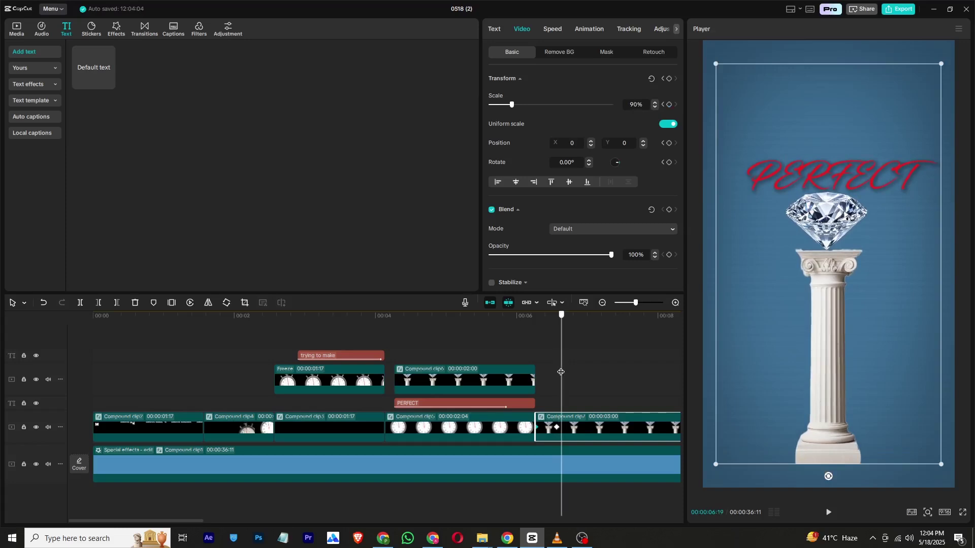
{"action": "left_click", "coordinate": [80, 303]}
{"action": "left_click", "coordinate": [116, 30]}
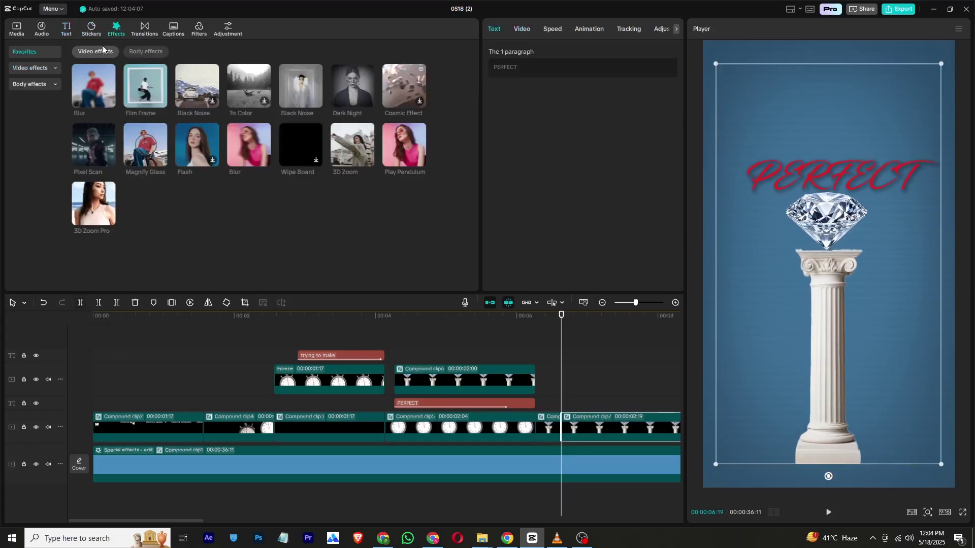
{"action": "left_click_drag", "start_coordinate": [99, 86], "coordinate": [584, 429]}
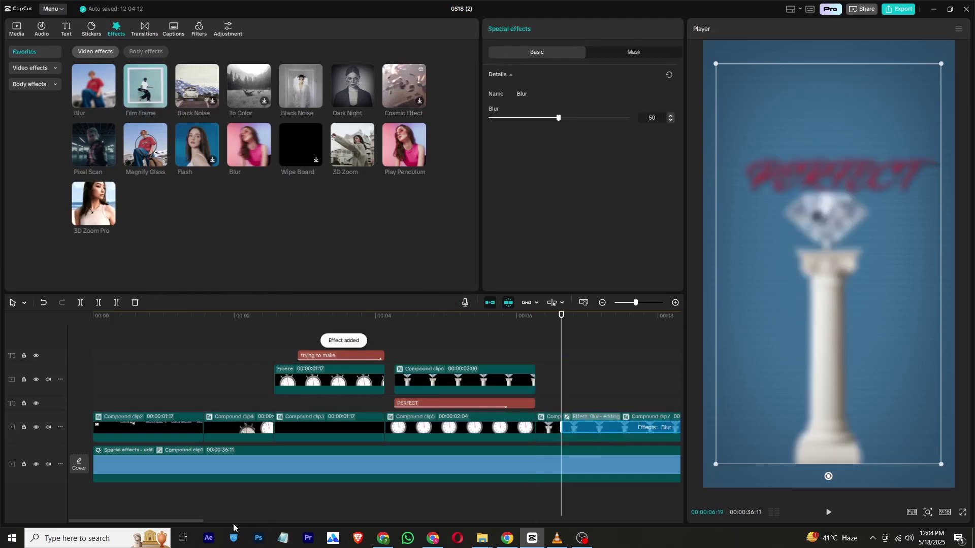
Step: Add the text "but" at 00:00:06:19 above the blurred clip and enlarge it
{"action": "left_click_drag", "start_coordinate": [189, 521], "coordinate": [227, 522]}
{"action": "left_click", "coordinate": [66, 29]}
{"action": "left_click_drag", "start_coordinate": [93, 68], "coordinate": [394, 400]}
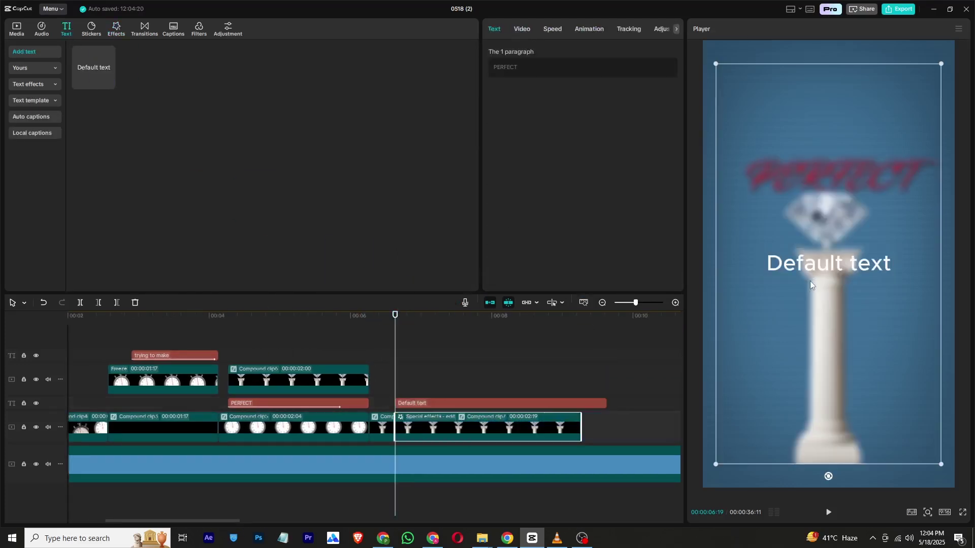
{"action": "left_click", "coordinate": [453, 406]}
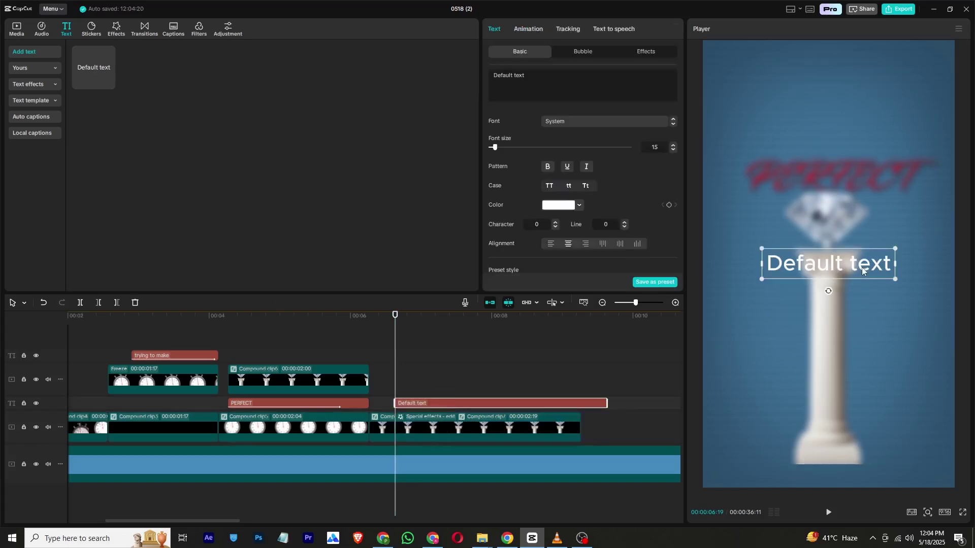
{"action": "type", "text": "buty"}
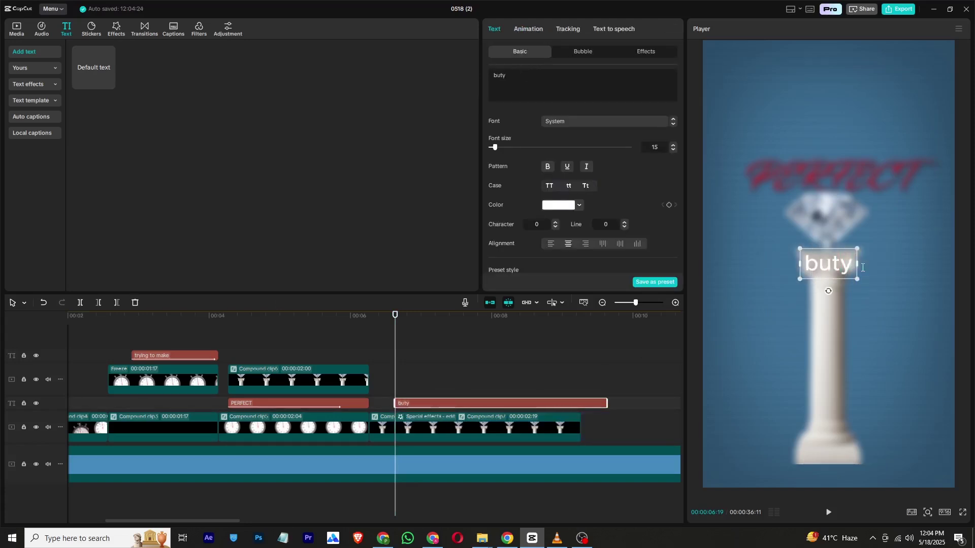
{"action": "key", "text": "BackSpace"}
{"action": "left_click_drag", "start_coordinate": [857, 278], "coordinate": [876, 305]}
{"action": "left_click", "coordinate": [416, 398]}
{"action": "left_click", "coordinate": [417, 403]}
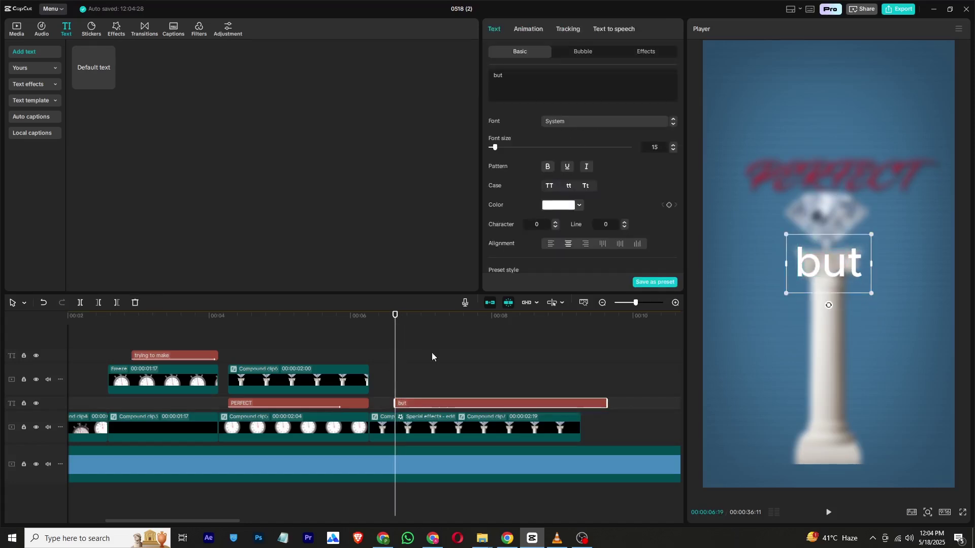
Step: Move the "but" text up over the blurred diamond's left side and set its font to Arial Black
{"action": "left_click_drag", "start_coordinate": [825, 273], "coordinate": [786, 220]}
{"action": "left_click", "coordinate": [604, 121]}
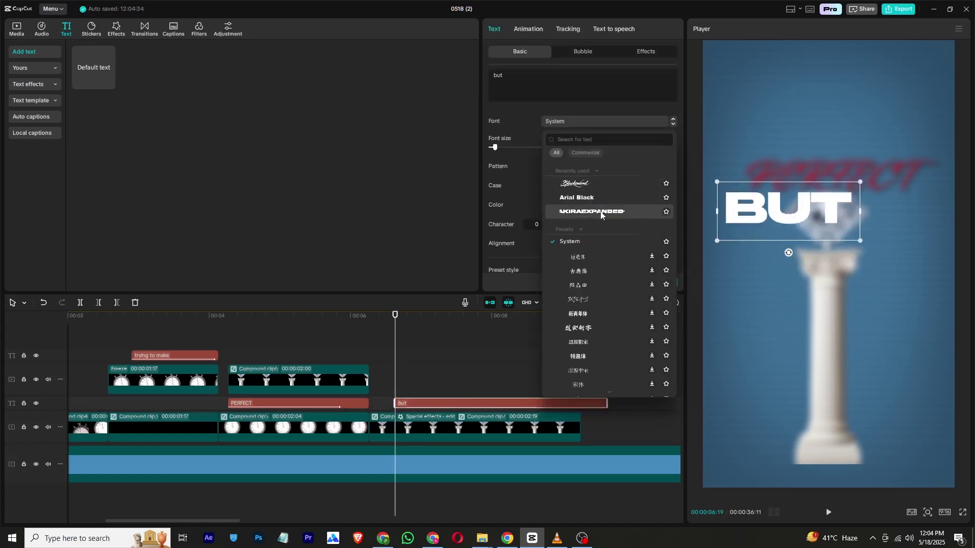
{"action": "left_click", "coordinate": [577, 198]}
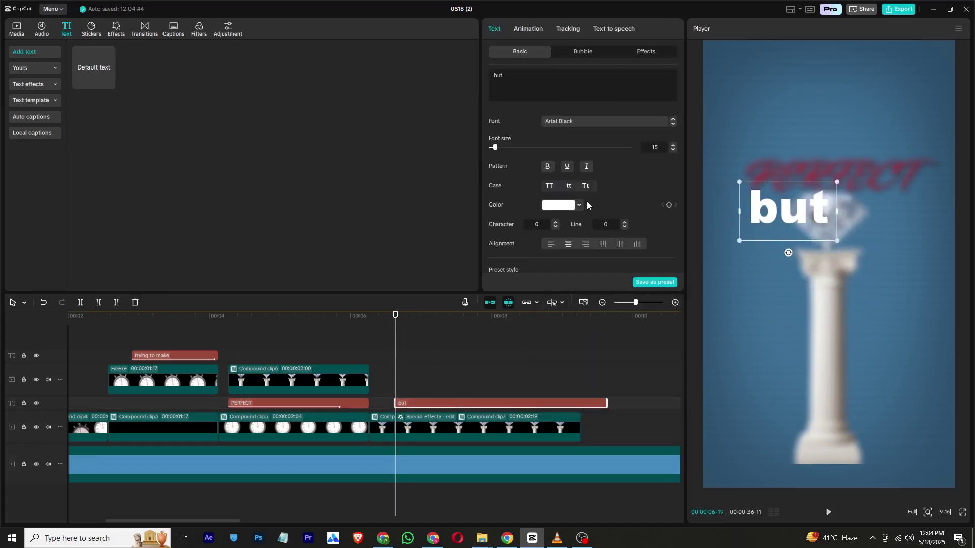
Step: Duplicate the "But" text, place the copy just below it, and change its wording to "here's the"
{"action": "left_click_drag", "start_coordinate": [773, 216], "coordinate": [831, 239]}
{"action": "key", "text": "ctrl+c"}
{"action": "key", "text": "ctrl+v"}
{"action": "double_click", "coordinate": [791, 235]}
{"action": "type", "text": "here is"}
{"action": "left_click", "coordinate": [550, 83]}
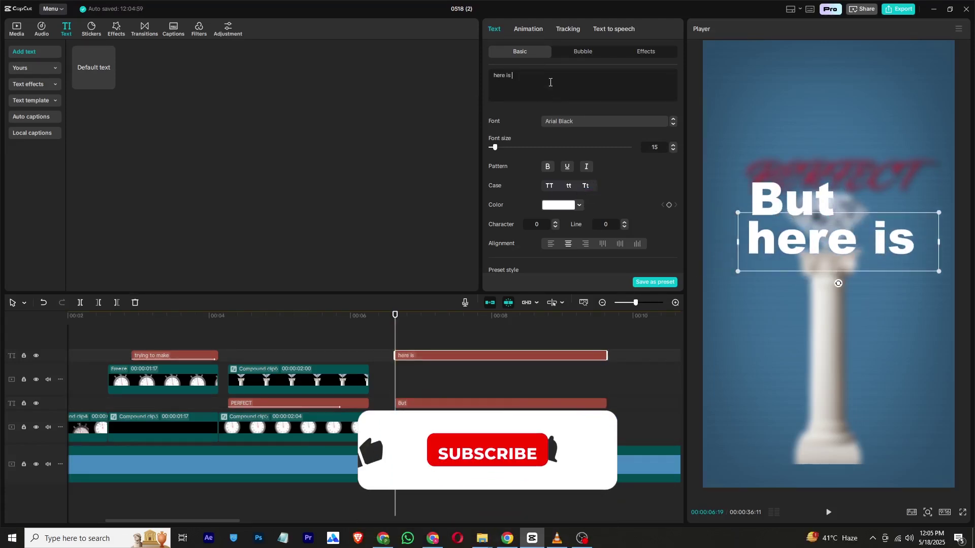
{"action": "key", "text": "BackSpace"}
{"action": "key", "text": "BackSpace"}
{"action": "key", "text": "BackSpace"}
{"action": "type", "text": "'s the"}
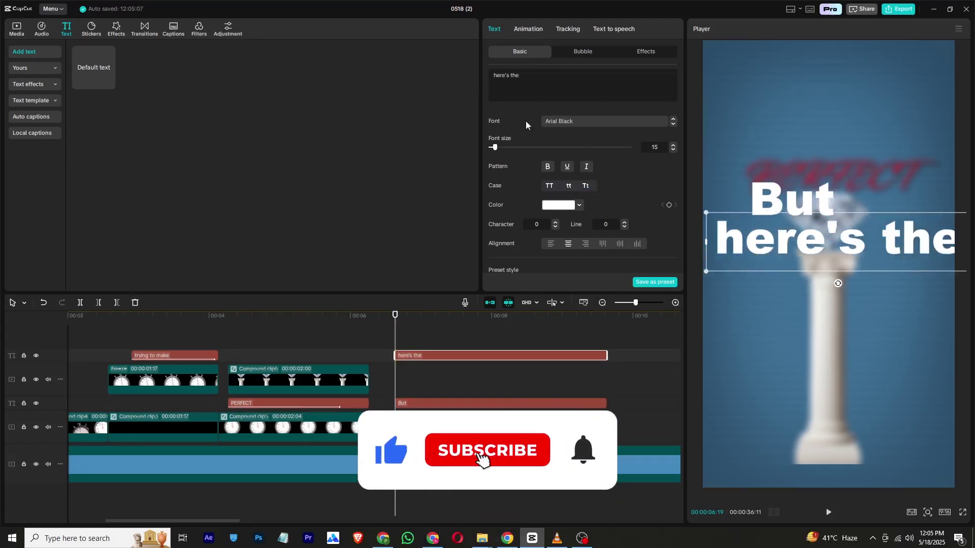
Step: Set the "here's the" font size to 13 and line up "But" with its left edge
{"action": "left_click_drag", "start_coordinate": [495, 147], "coordinate": [491, 148]}
{"action": "left_click", "coordinate": [788, 206]}
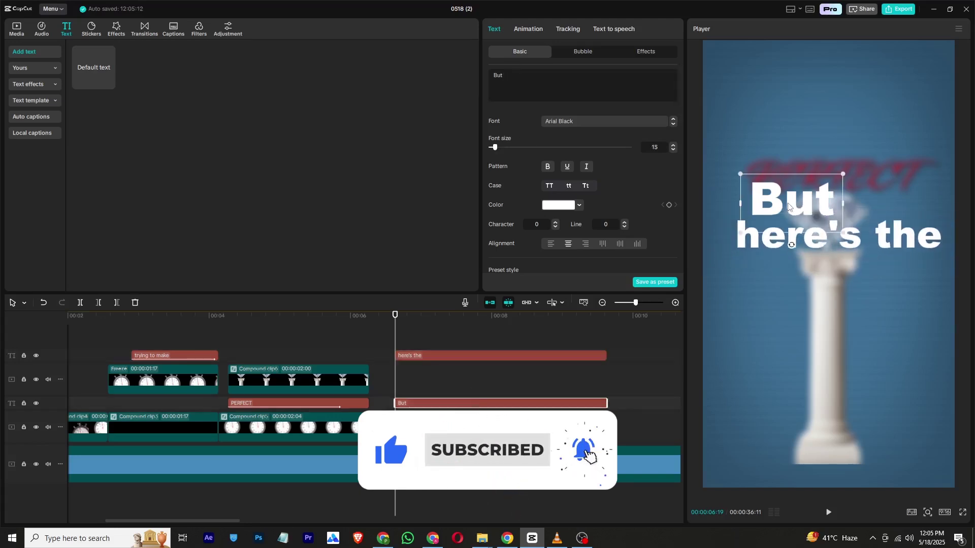
{"action": "left_click_drag", "start_coordinate": [787, 203], "coordinate": [793, 205]}
Step: Duplicate the "here's the" text, change the copy to "Truth", then enlarge it and place it on the line below
{"action": "left_click", "coordinate": [425, 358]}
{"action": "key", "text": "ctrl+c"}
{"action": "key", "text": "ctrl+v"}
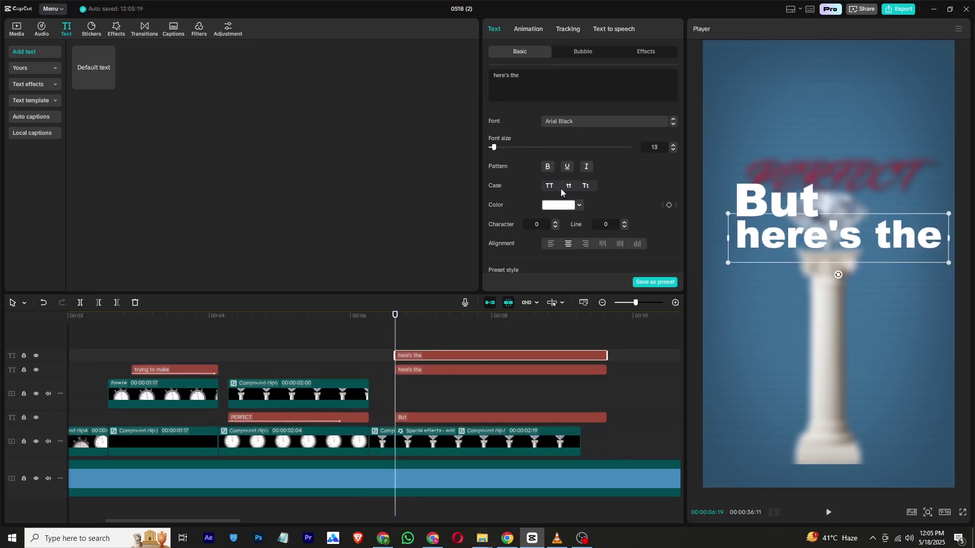
{"action": "type", "text": "Truth"}
{"action": "left_click_drag", "start_coordinate": [876, 256], "coordinate": [934, 313]}
{"action": "left_click", "coordinate": [852, 234]}
{"action": "left_click", "coordinate": [847, 279]}
{"action": "mouse_move", "coordinate": [863, 270]}
{"action": "left_mouse_down"}
{"action": "mouse_move", "coordinate": [864, 284]}
{"action": "mouse_move", "coordinate": [875, 282]}
{"action": "left_mouse_up"}
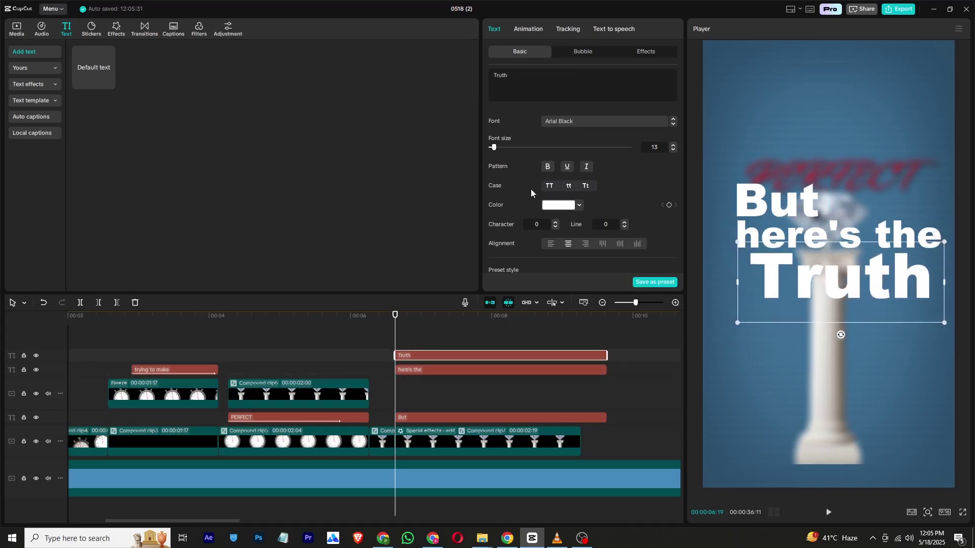
Step: Color the "Truth" text green and the "But" text black
{"action": "left_click", "coordinate": [568, 208]}
{"action": "left_click", "coordinate": [534, 360]}
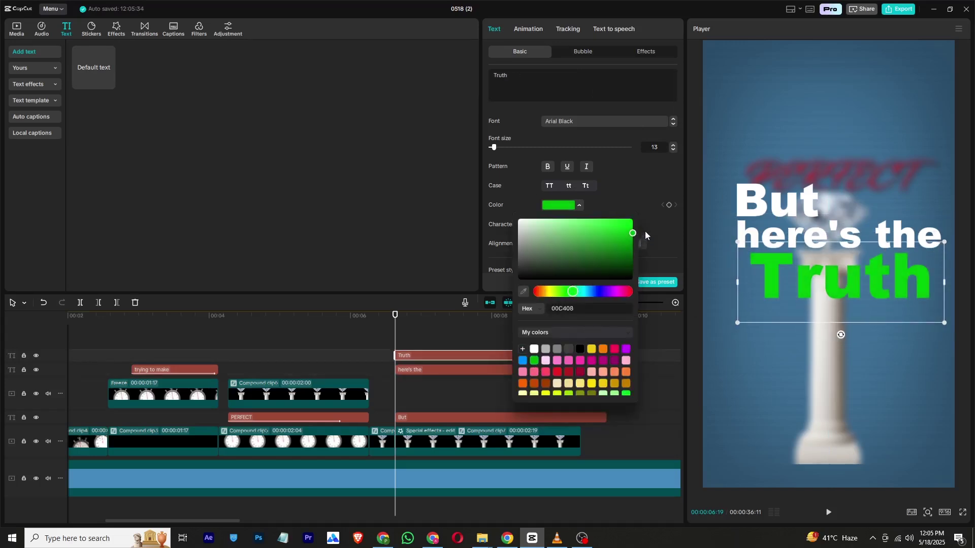
{"action": "left_click", "coordinate": [461, 351]}
{"action": "left_click", "coordinate": [462, 369]}
{"action": "left_click", "coordinate": [459, 417]}
{"action": "left_click", "coordinate": [564, 204]}
{"action": "left_click_drag", "start_coordinate": [543, 239], "coordinate": [509, 307]}
Step: Try combining the "But", "here's the" and "Truth" texts into a compound clip, and undo it
{"action": "left_click", "coordinate": [433, 316]}
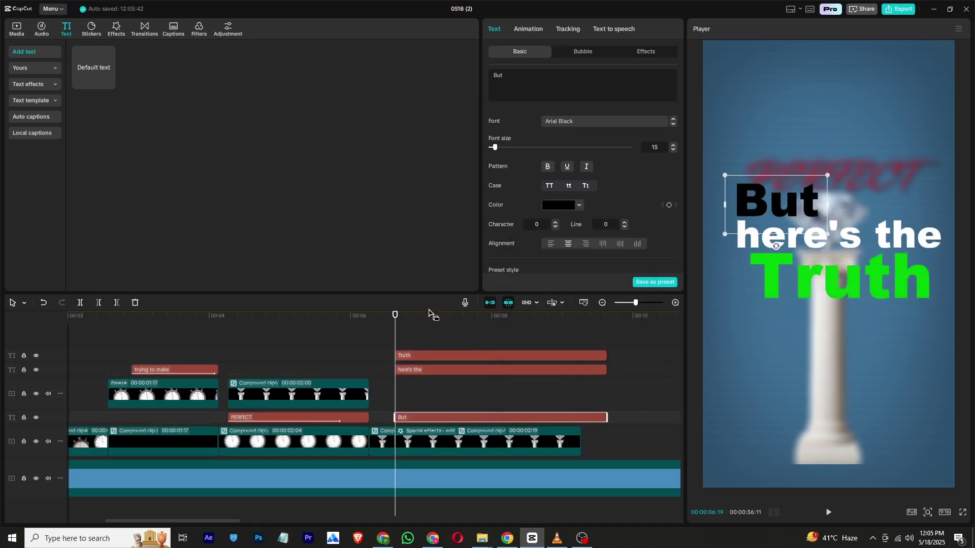
{"action": "left_click", "coordinate": [400, 336]}
{"action": "left_click_drag", "start_coordinate": [400, 340], "coordinate": [452, 417]}
{"action": "right_click", "coordinate": [452, 417]}
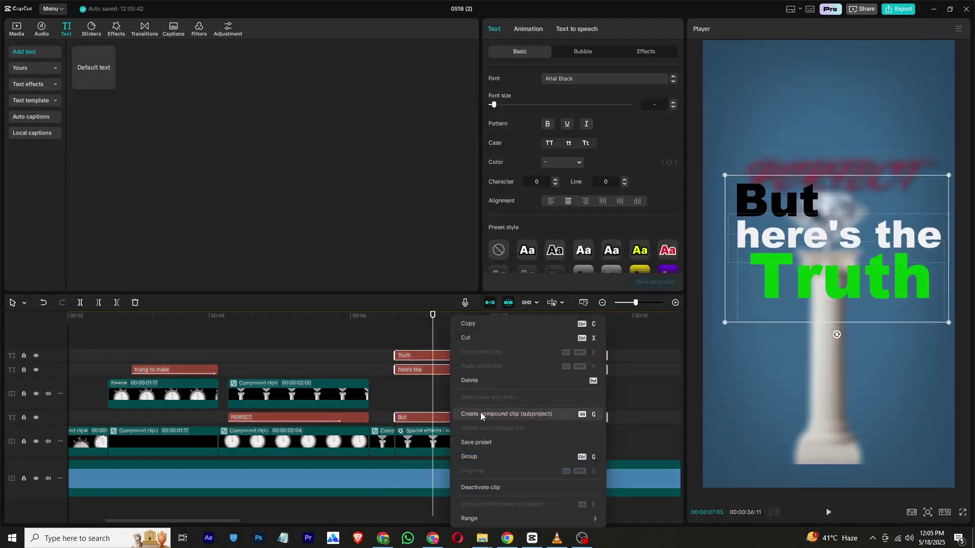
{"action": "left_click", "coordinate": [480, 413]}
{"action": "key", "text": "ctrl+z"}
Step: Apply the Wipe In LR entrance animation to the three texts with a duration of 2.1 s
{"action": "left_click", "coordinate": [547, 29]}
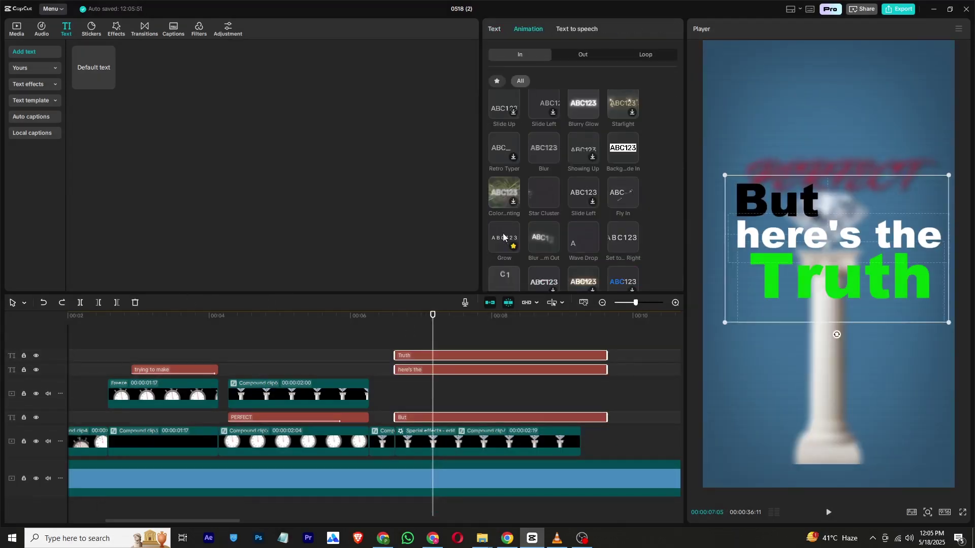
{"action": "left_click", "coordinate": [503, 238]}
{"action": "scroll", "coordinate": [583, 241], "scroll_direction": "down", "scroll_amount": 1}
{"action": "left_click", "coordinate": [512, 230]}
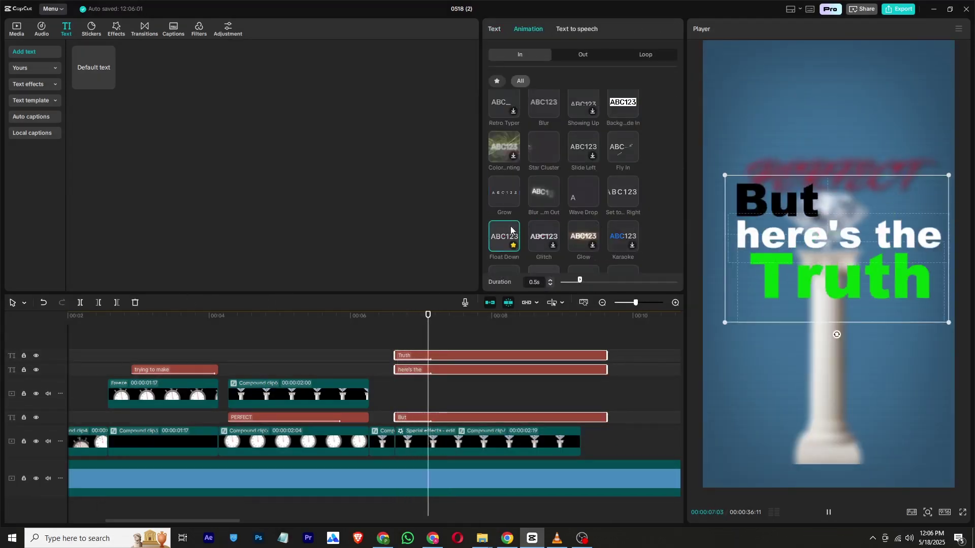
{"action": "left_click_drag", "start_coordinate": [579, 280], "coordinate": [642, 280]}
{"action": "scroll", "coordinate": [540, 191], "scroll_direction": "down", "scroll_amount": 2}
{"action": "left_click", "coordinate": [539, 191]}
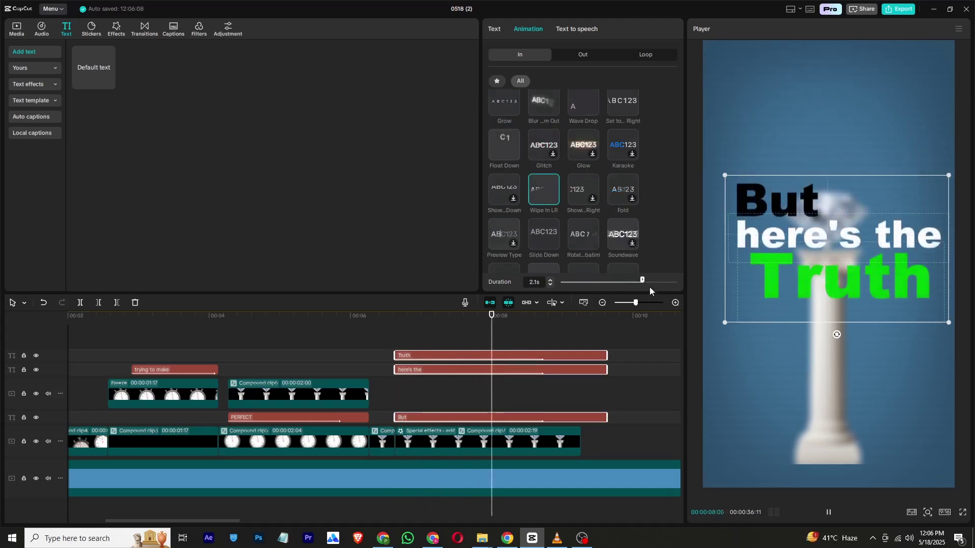
Step: Combine the three animated text clips into a compound clip
{"action": "left_click_drag", "start_coordinate": [562, 335], "coordinate": [527, 414]}
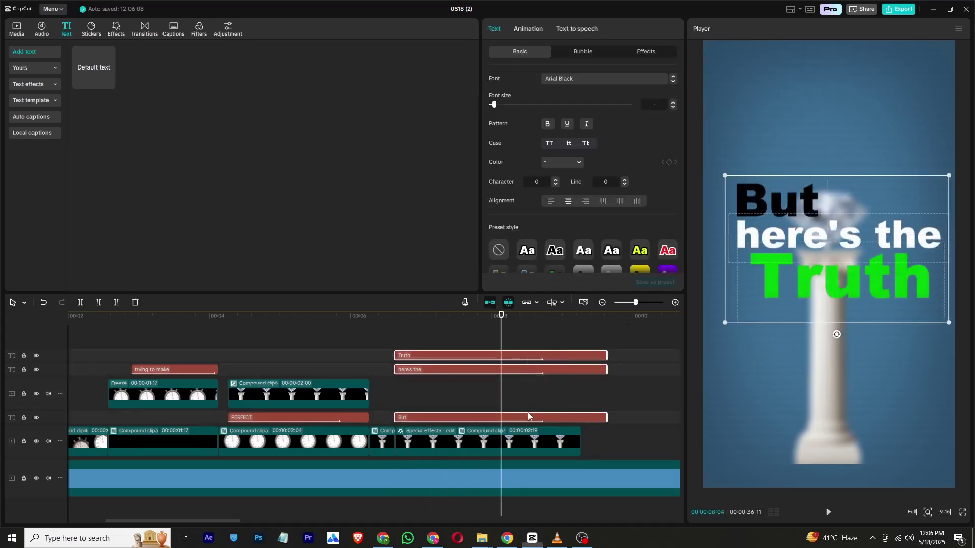
{"action": "right_click", "coordinate": [526, 413]}
{"action": "left_click", "coordinate": [553, 411]}
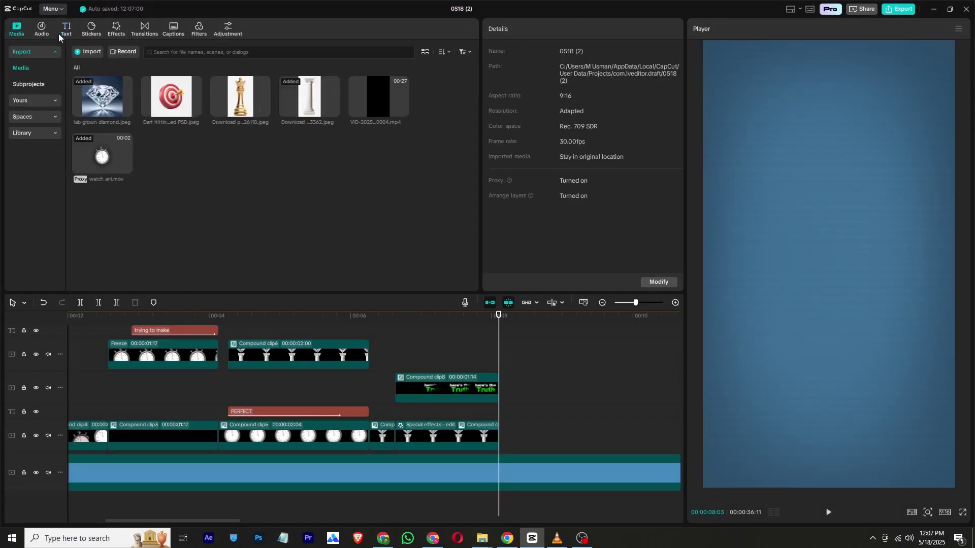
Step: Add a default text clip at the end of the "But here's the Truth" compound clip and change its wording to "consistency"
{"action": "left_click", "coordinate": [66, 29]}
{"action": "left_click_drag", "start_coordinate": [92, 71], "coordinate": [498, 395]}
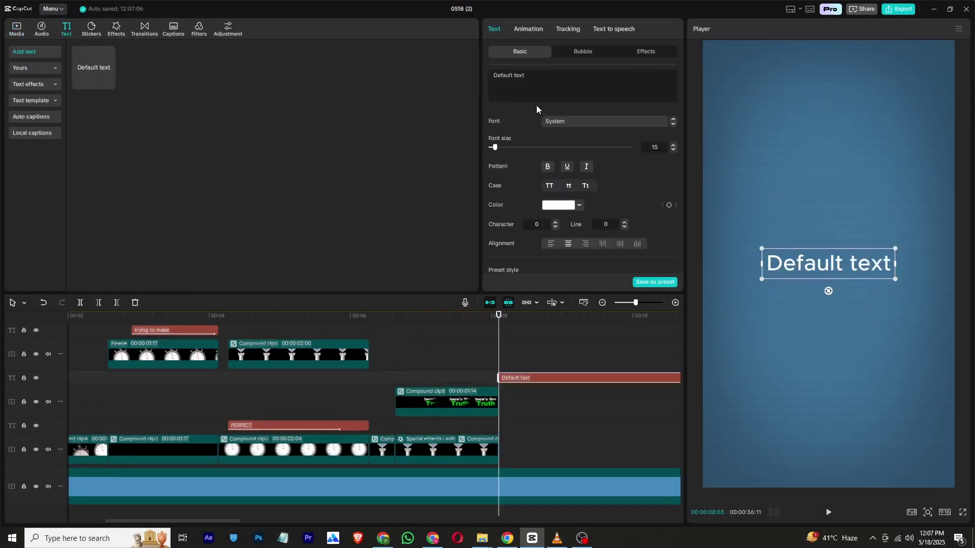
{"action": "key", "text": "ctrl+a"}
{"action": "type", "text": "c"}
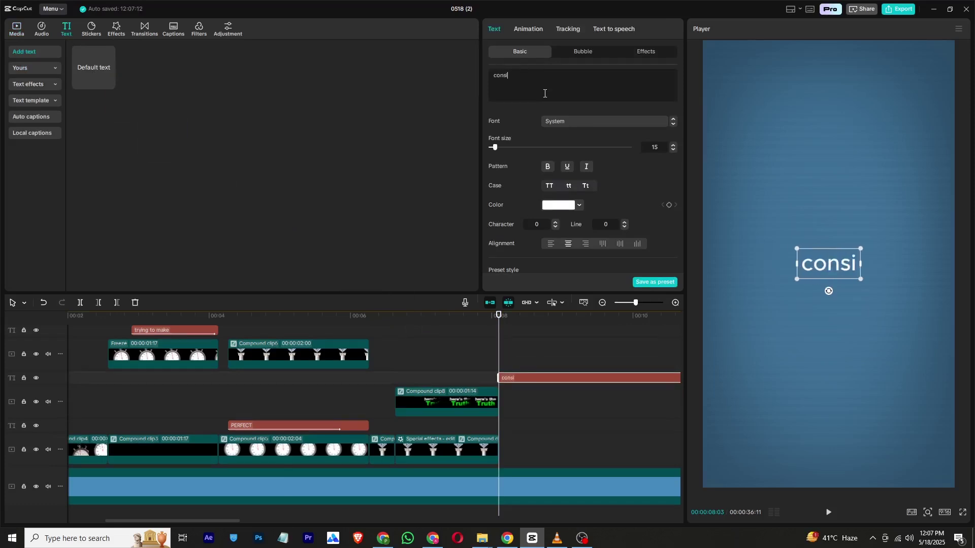
{"action": "type", "text": "onsistency"}
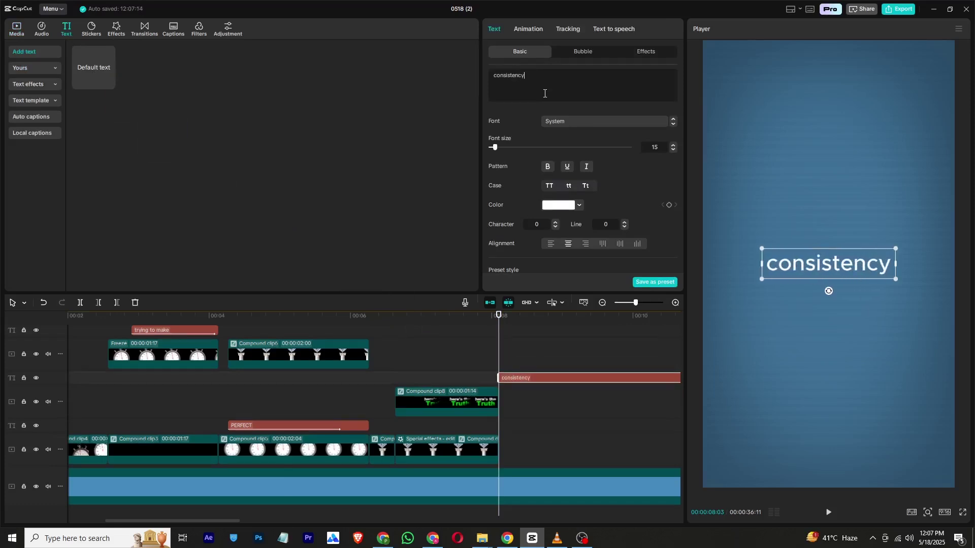
Step: Try the Luxury, Kanit-ExtraBoldItalic and Bounce fonts on the "consistency" text, and settle on the Palette font
{"action": "left_click", "coordinate": [562, 121]}
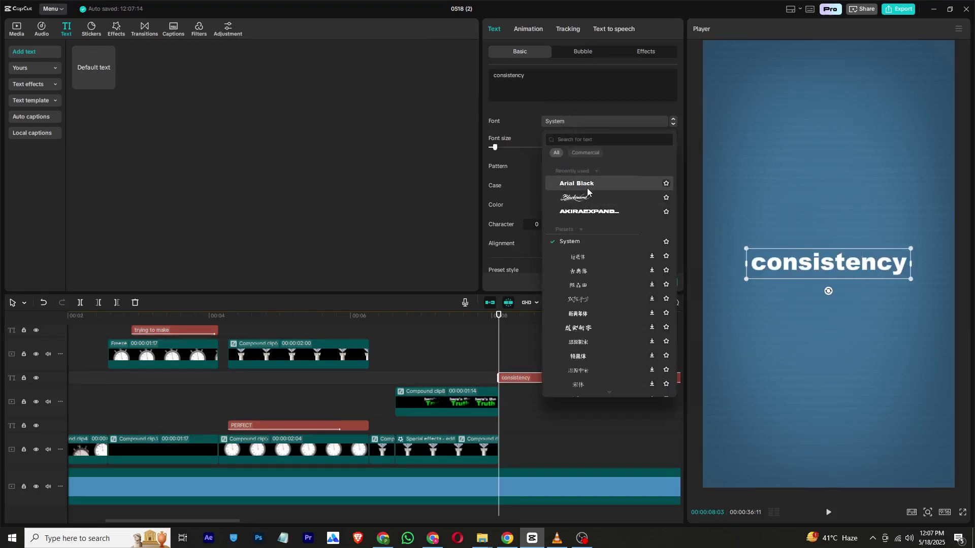
{"action": "scroll", "coordinate": [586, 208], "scroll_direction": "down", "scroll_amount": 5}
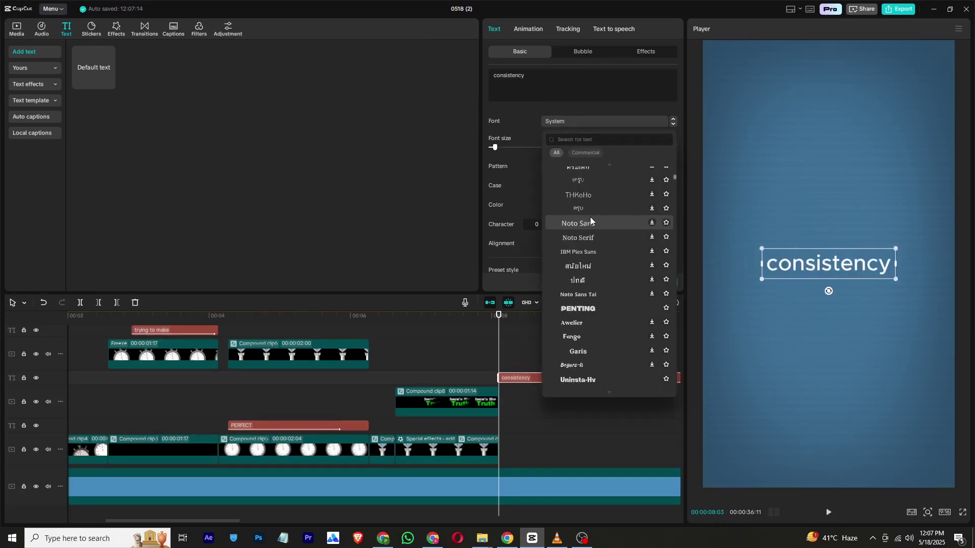
{"action": "scroll", "coordinate": [590, 224], "scroll_direction": "down", "scroll_amount": 5}
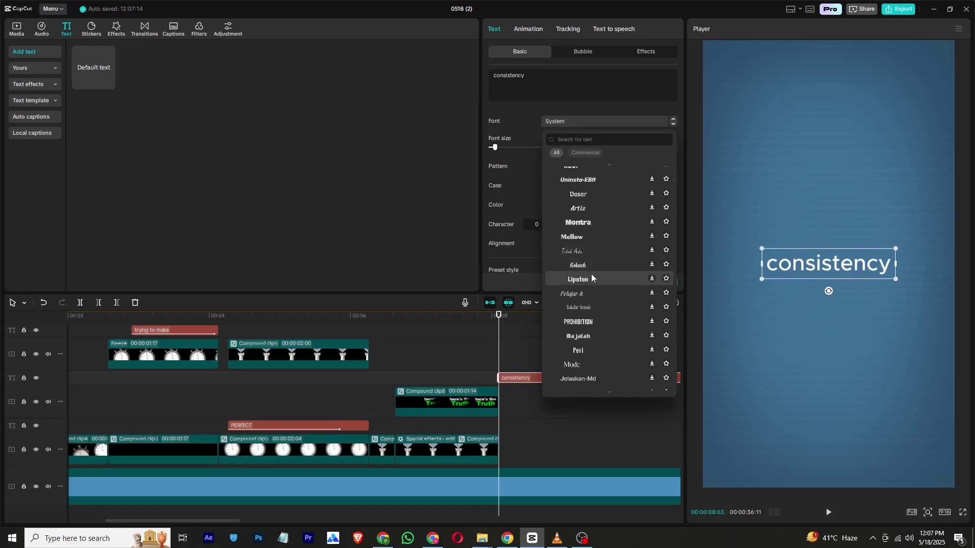
{"action": "scroll", "coordinate": [594, 320], "scroll_direction": "down", "scroll_amount": 3}
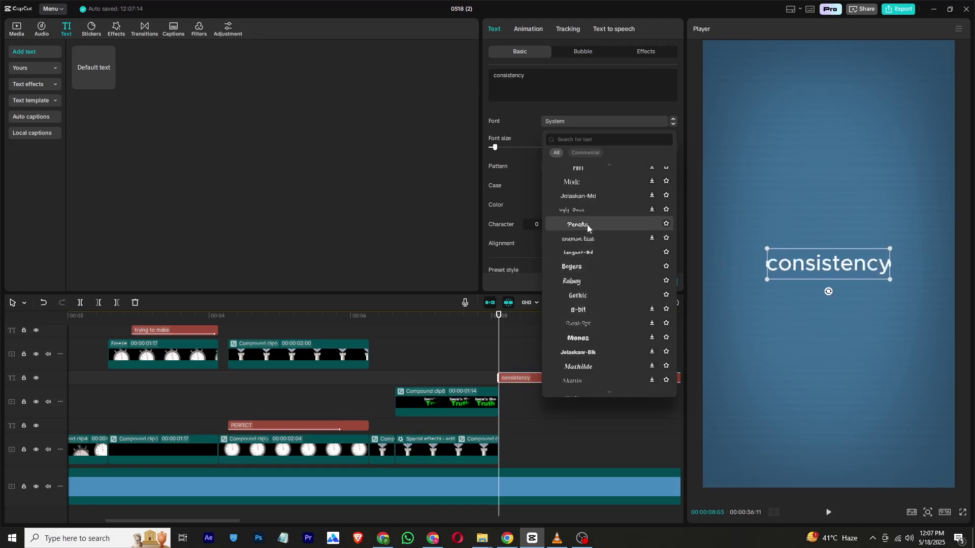
{"action": "scroll", "coordinate": [589, 231], "scroll_direction": "down", "scroll_amount": 6}
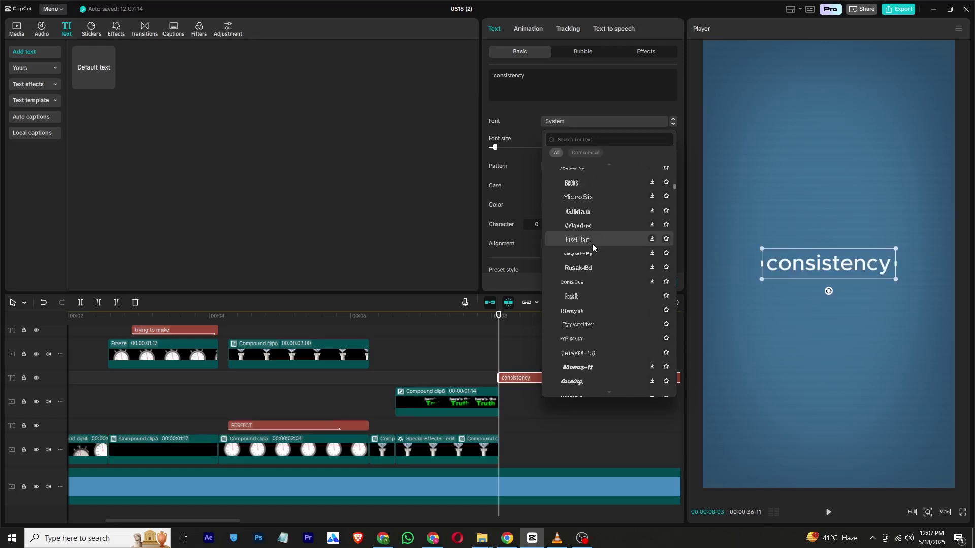
{"action": "scroll", "coordinate": [591, 264], "scroll_direction": "down", "scroll_amount": 3}
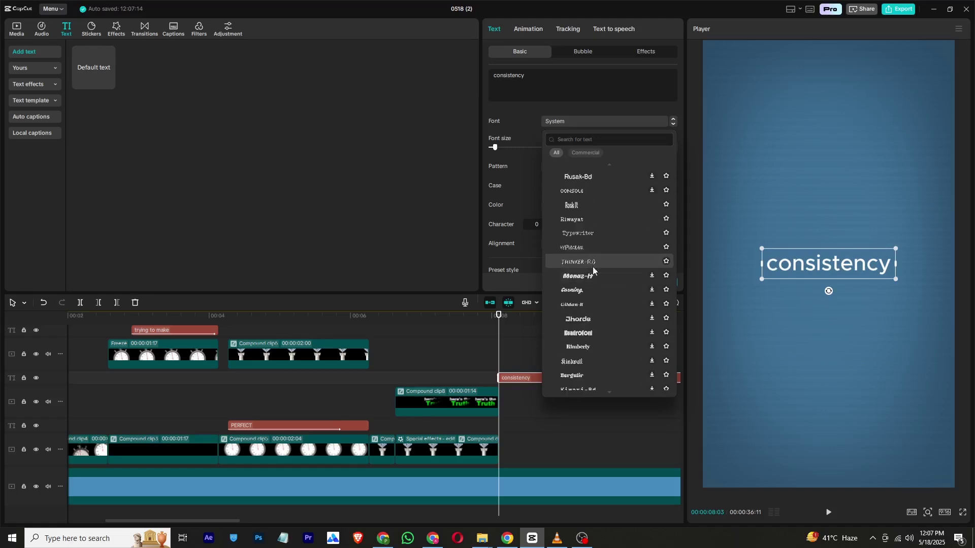
{"action": "scroll", "coordinate": [597, 275], "scroll_direction": "down", "scroll_amount": 5}
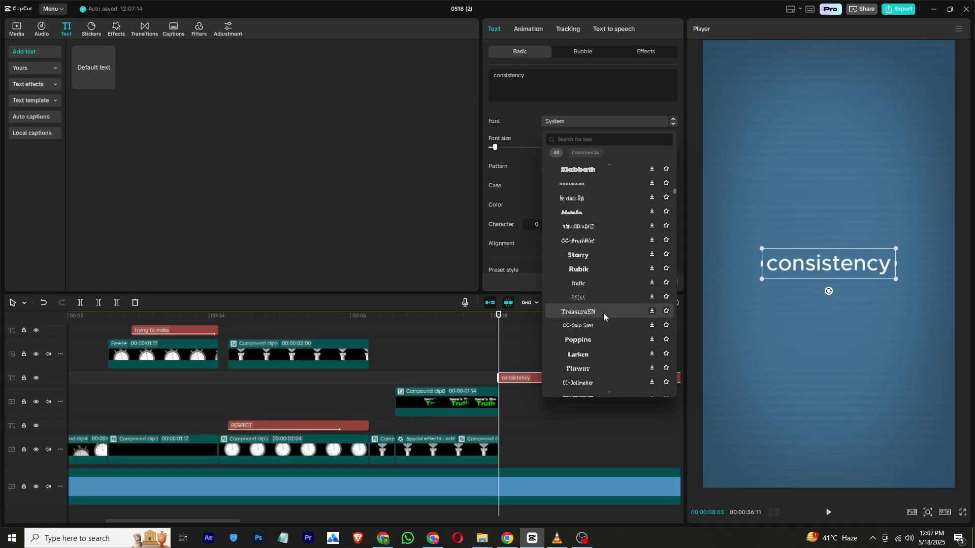
{"action": "scroll", "coordinate": [602, 345], "scroll_direction": "down", "scroll_amount": 5}
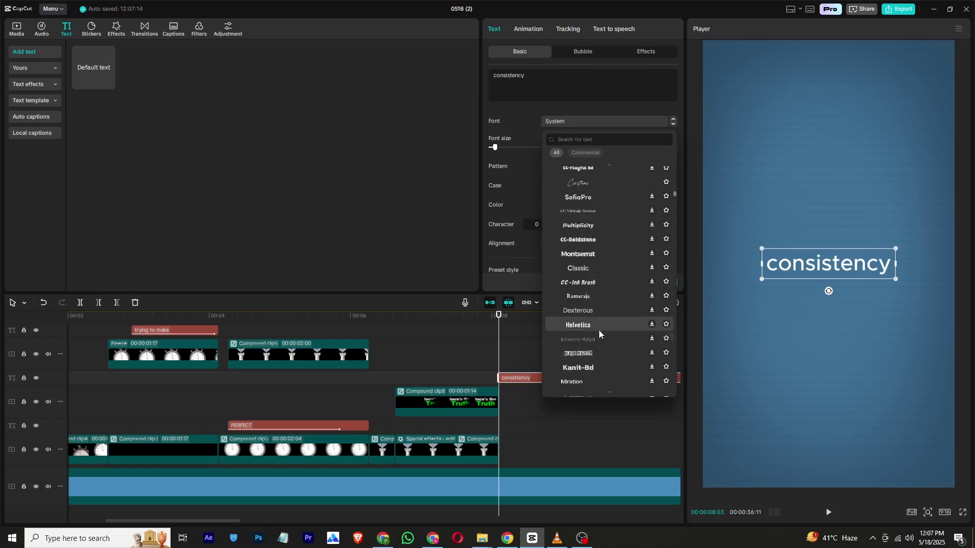
{"action": "scroll", "coordinate": [606, 330], "scroll_direction": "down", "scroll_amount": 3}
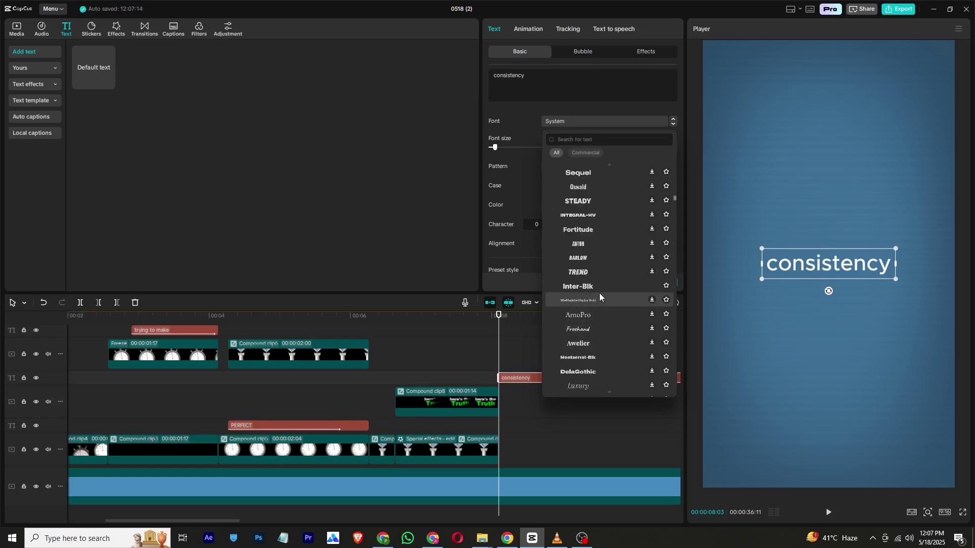
{"action": "scroll", "coordinate": [599, 293], "scroll_direction": "down", "scroll_amount": 3}
{"action": "left_click", "coordinate": [592, 294]}
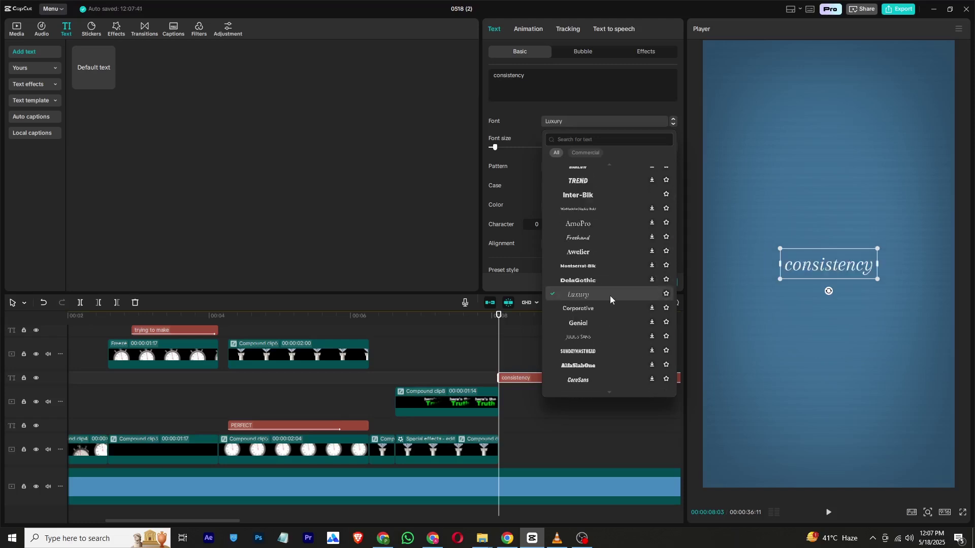
{"action": "scroll", "coordinate": [597, 333], "scroll_direction": "down", "scroll_amount": 5}
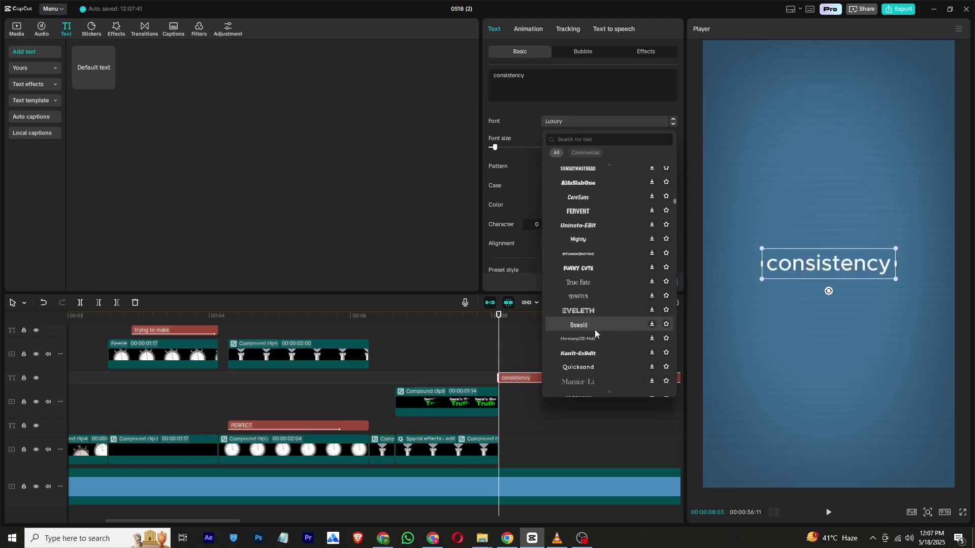
{"action": "left_click", "coordinate": [592, 257]}
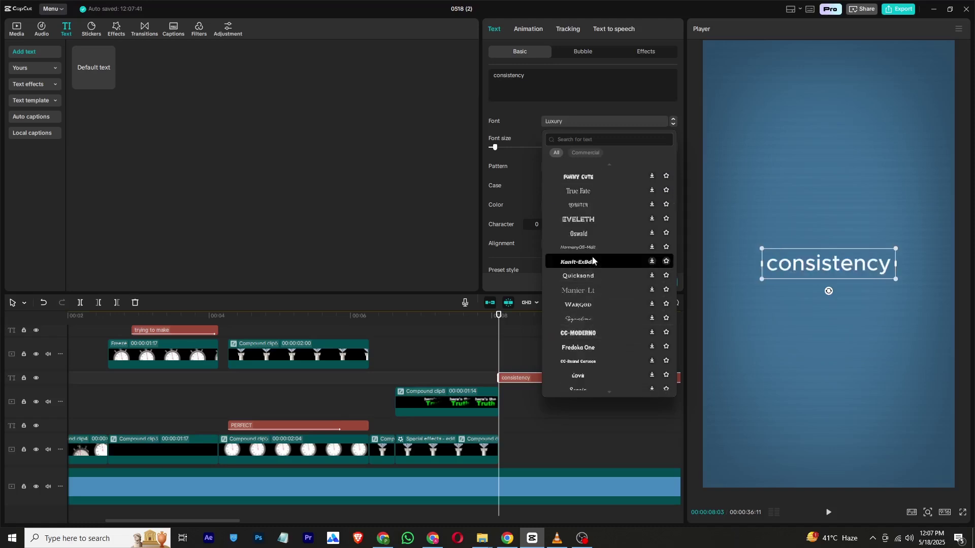
{"action": "scroll", "coordinate": [597, 312], "scroll_direction": "down", "scroll_amount": 5}
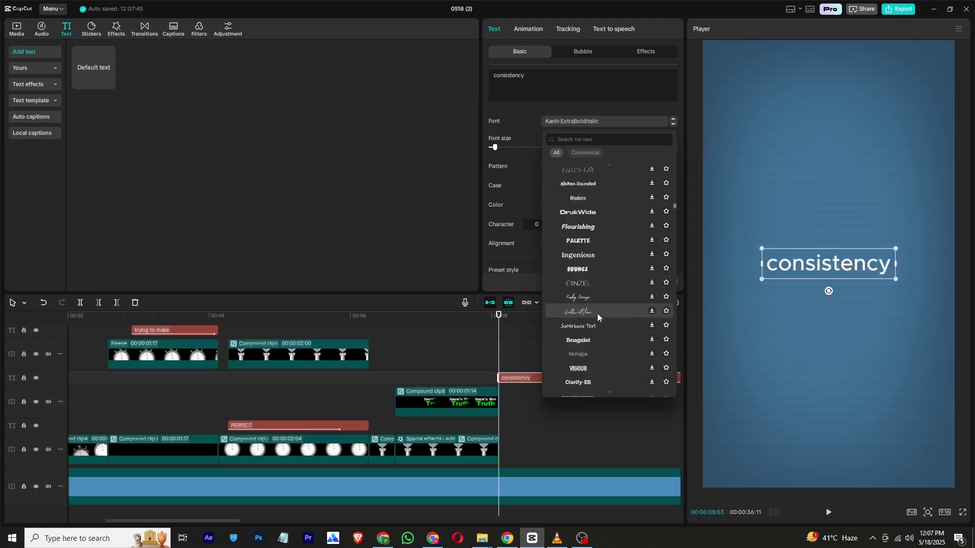
{"action": "left_click", "coordinate": [587, 274]}
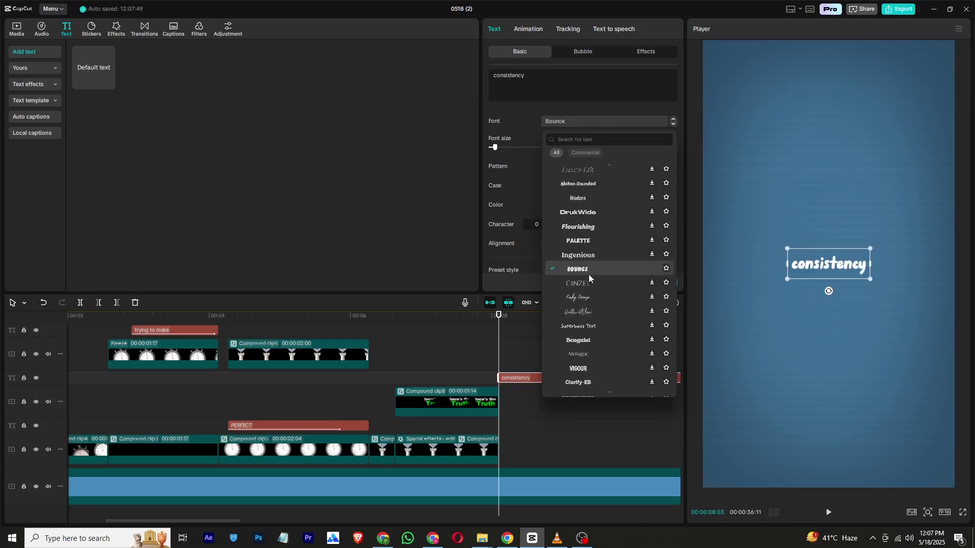
{"action": "left_click", "coordinate": [589, 241]}
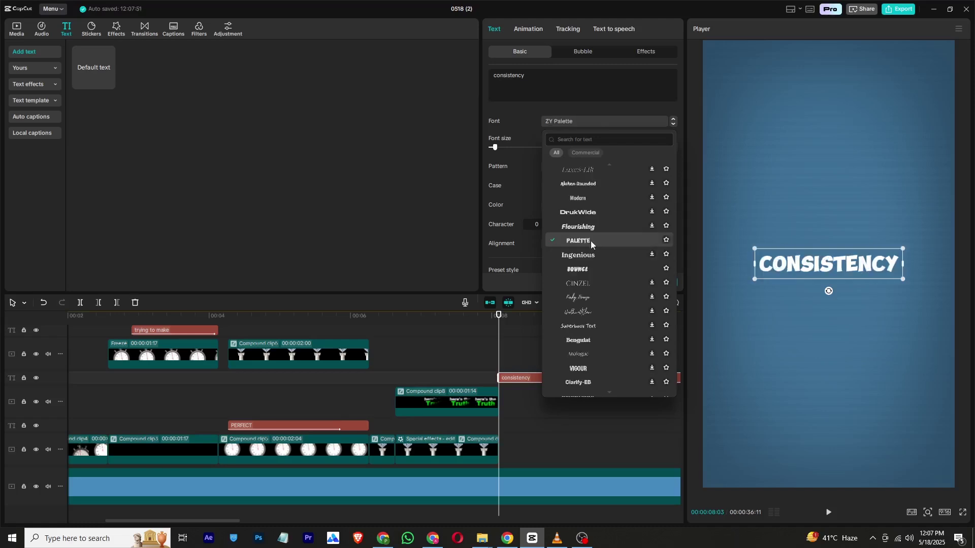
Step: Enlarge the "consistency" text to the full frame width and move it up into the upper half of the frame
{"action": "left_click_drag", "start_coordinate": [750, 279], "coordinate": [703, 292]}
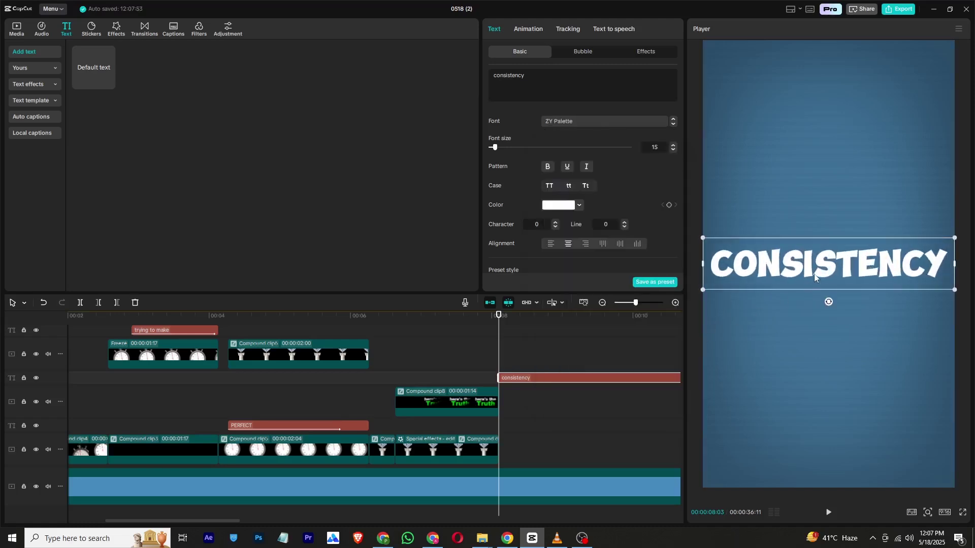
{"action": "left_click_drag", "start_coordinate": [817, 276], "coordinate": [814, 195]}
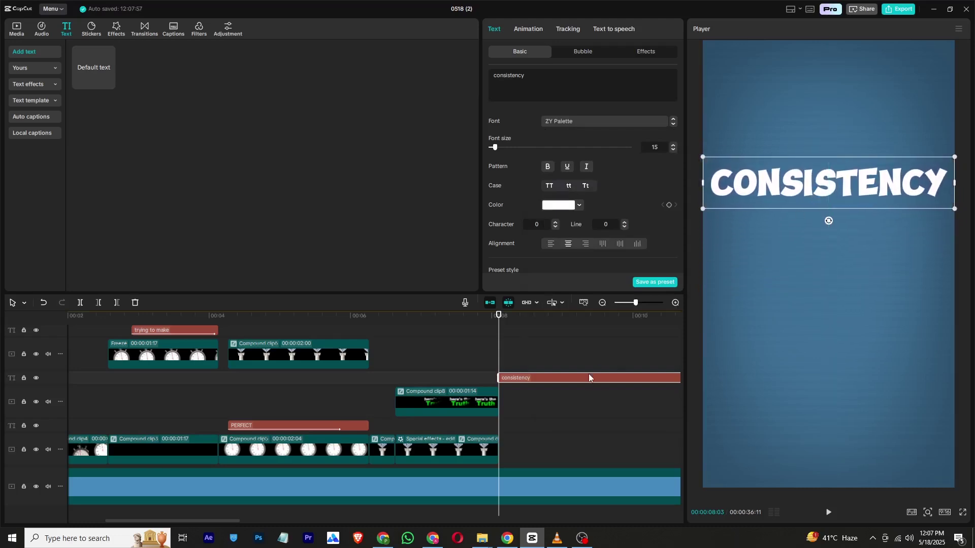
Step: Duplicate the "consistency" text twice with the same start time and stack the copies directly beneath the original in the frame
{"action": "left_click_drag", "start_coordinate": [580, 374], "coordinate": [578, 331]}
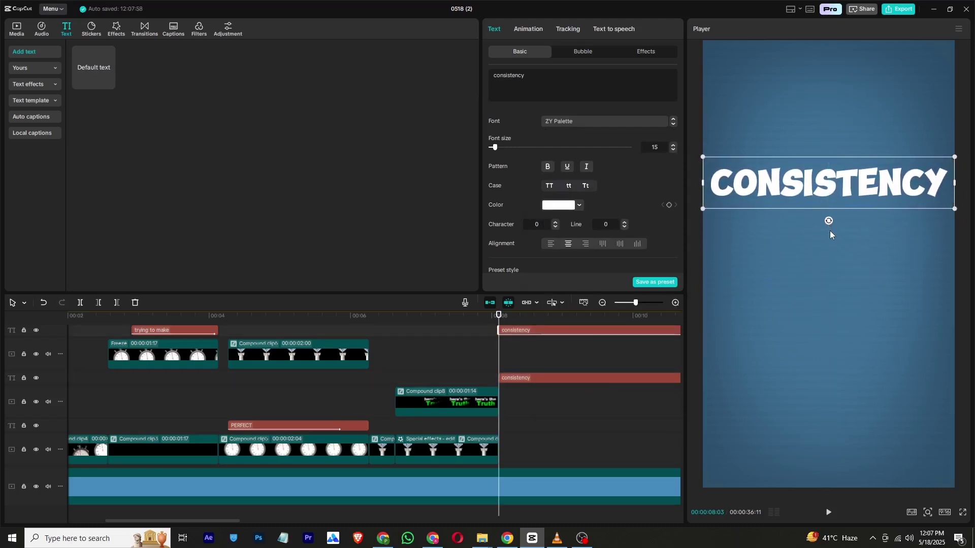
{"action": "left_click", "coordinate": [837, 185]}
{"action": "left_click_drag", "start_coordinate": [830, 201], "coordinate": [843, 234]}
{"action": "left_click_drag", "start_coordinate": [529, 330], "coordinate": [529, 343], "text": "alt"}
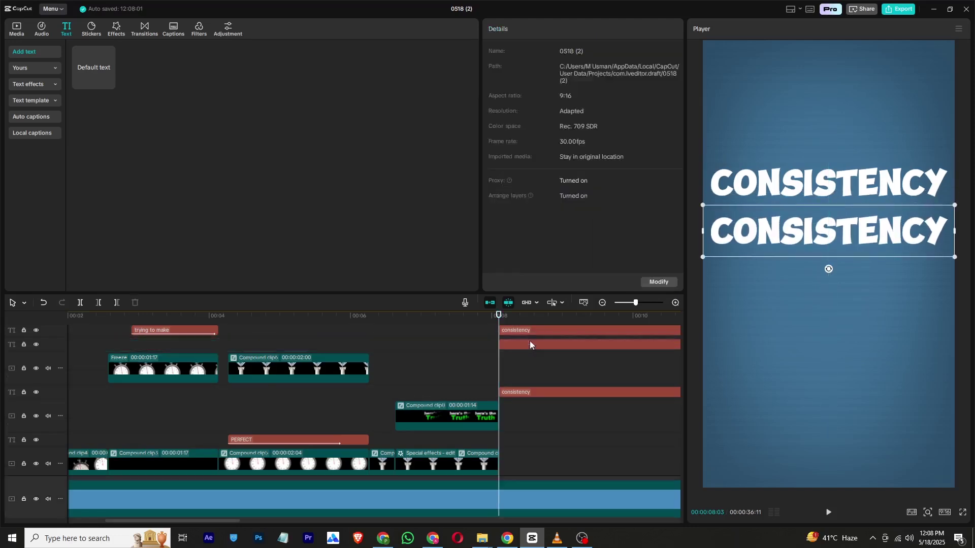
{"action": "left_click_drag", "start_coordinate": [826, 227], "coordinate": [830, 269]}
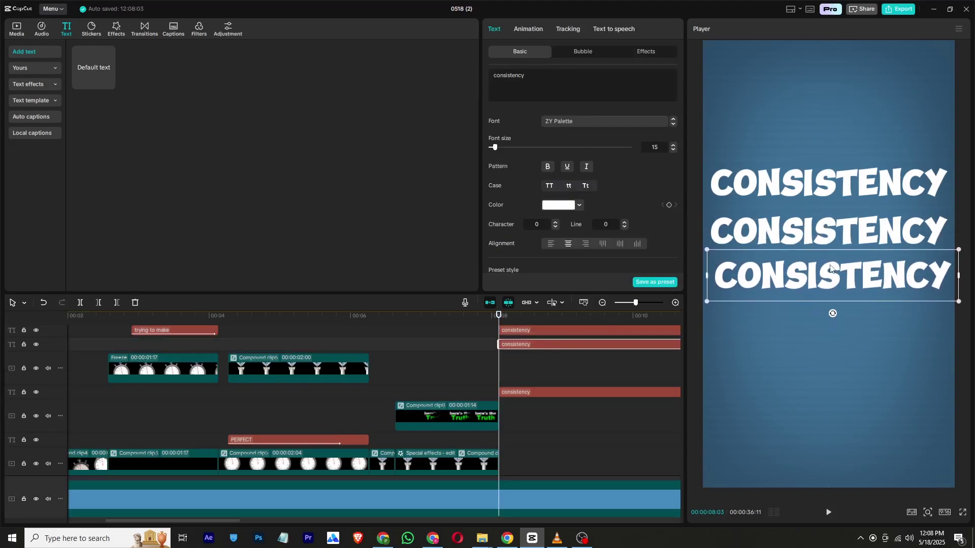
Step: Switch to VLC to look at the open video, and return to CapCut
{"action": "left_click", "coordinate": [557, 538]}
{"action": "left_click", "coordinate": [487, 339]}
{"action": "left_click", "coordinate": [452, 330]}
{"action": "key", "text": "alt+Tab"}
Step: Color all three "consistency" texts blue with hex 0090FF, first the two lower copies and then the uppermost one
{"action": "left_click_drag", "start_coordinate": [476, 325], "coordinate": [561, 376]}
{"action": "left_click", "coordinate": [555, 164]}
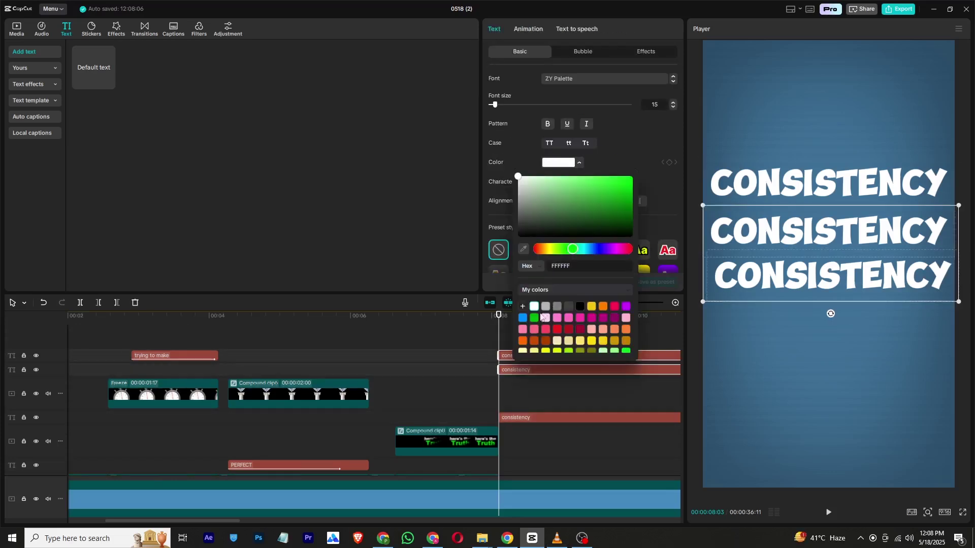
{"action": "left_click", "coordinate": [523, 318]}
{"action": "left_click_drag", "start_coordinate": [564, 335], "coordinate": [558, 423]}
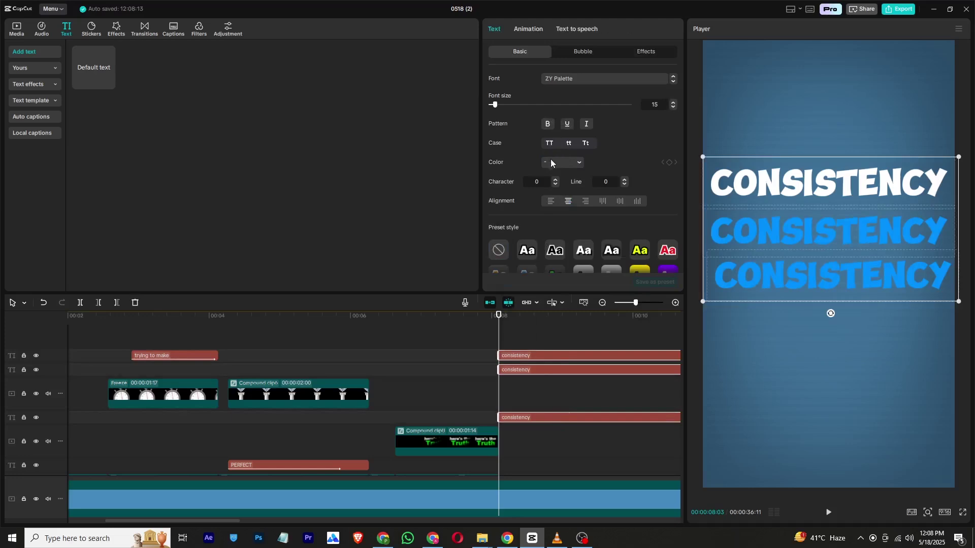
{"action": "left_click", "coordinate": [516, 349]}
{"action": "left_click", "coordinate": [519, 357]}
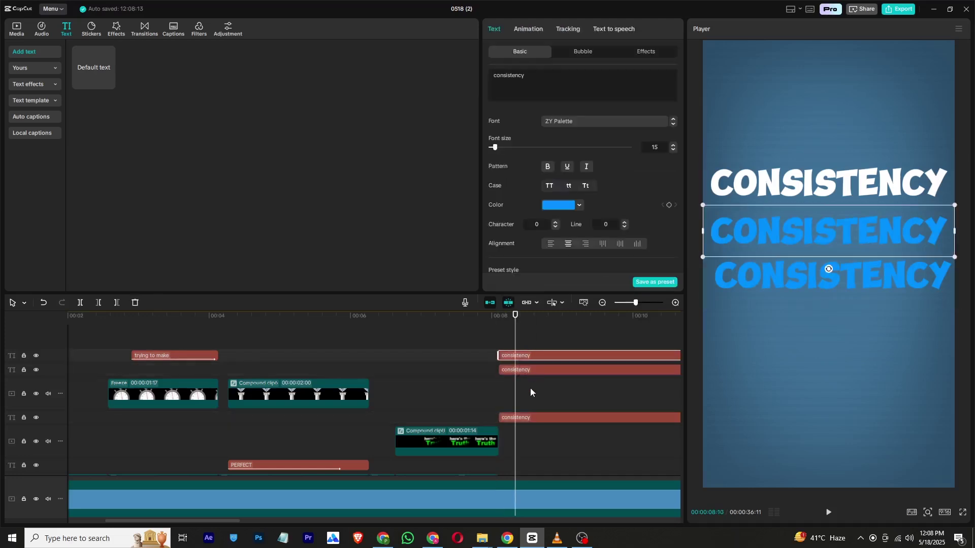
{"action": "left_click", "coordinate": [531, 416]}
{"action": "left_click", "coordinate": [557, 201]}
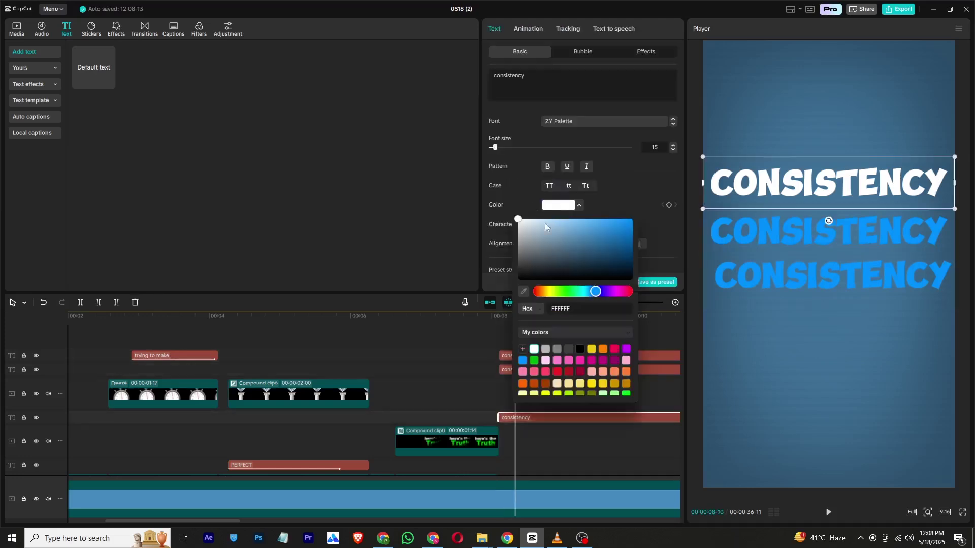
{"action": "left_click", "coordinate": [522, 360]}
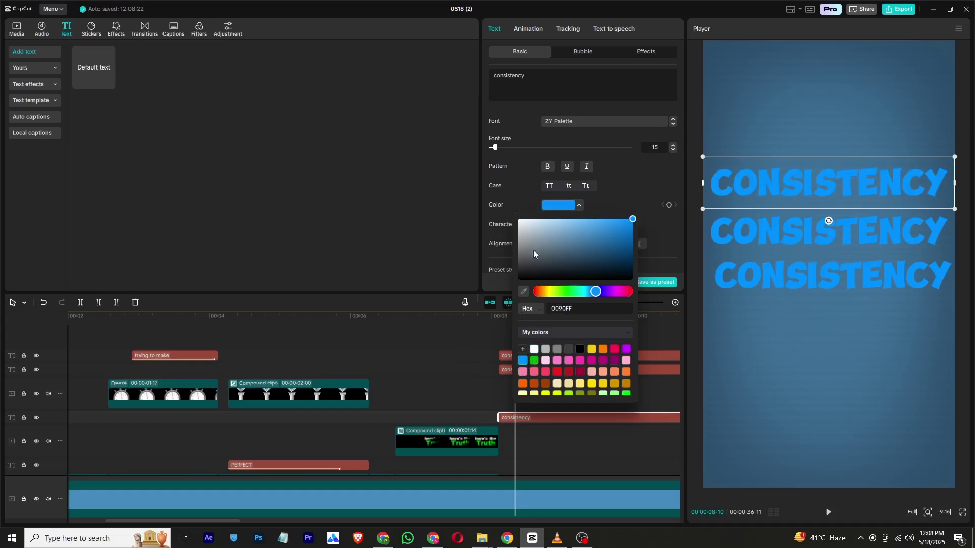
Step: Give the three "consistency" texts a black shadow with 37% opacity and 16% blurriness, and shift them slightly down together
{"action": "left_click", "coordinate": [535, 149]}
{"action": "left_click_drag", "start_coordinate": [535, 341], "coordinate": [548, 413]}
{"action": "key", "text": "ctrl+z"}
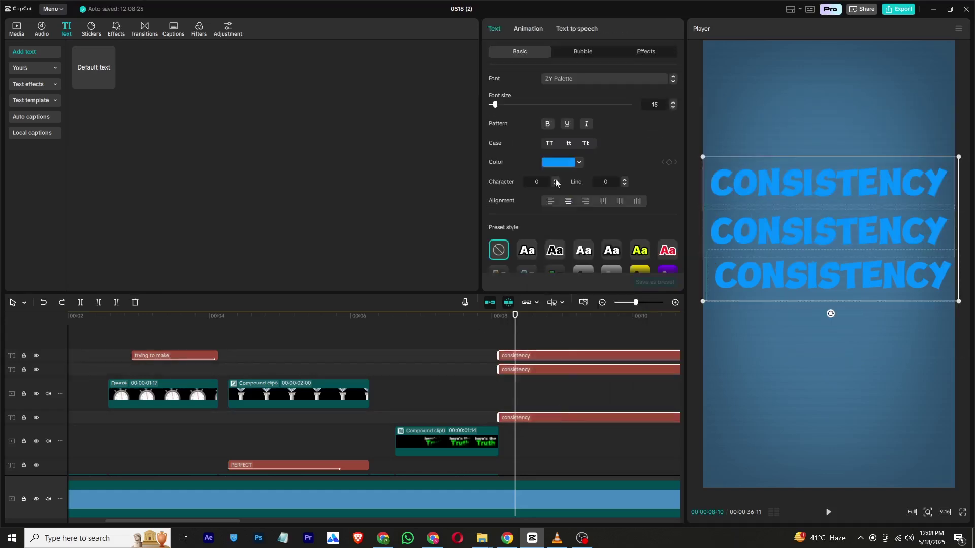
{"action": "scroll", "coordinate": [555, 183], "scroll_direction": "down", "scroll_amount": 10}
{"action": "left_click", "coordinate": [491, 123]}
{"action": "left_click_drag", "start_coordinate": [526, 167], "coordinate": [551, 168]}
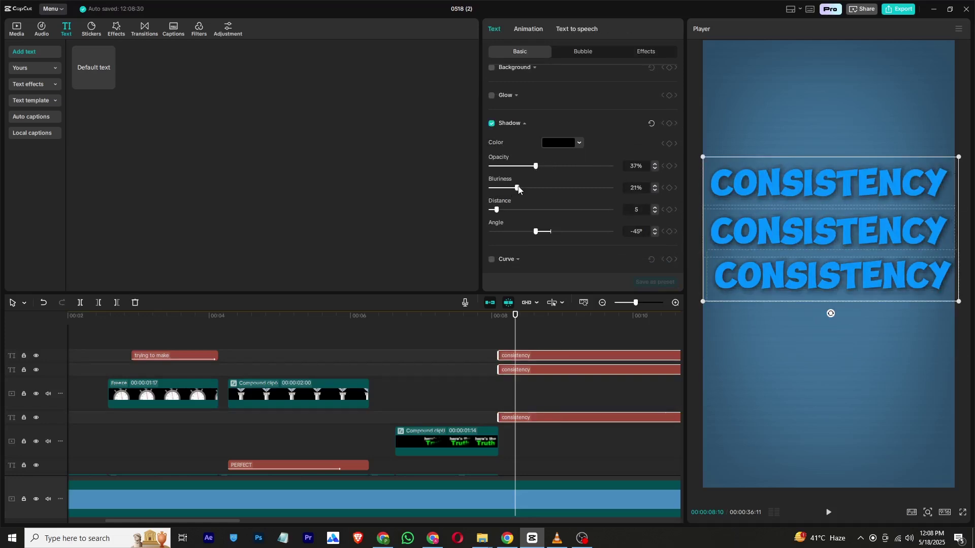
{"action": "mouse_move", "coordinate": [812, 242]}
{"action": "left_mouse_down"}
{"action": "mouse_move", "coordinate": [812, 275]}
{"action": "mouse_move", "coordinate": [813, 235]}
{"action": "mouse_move", "coordinate": [814, 248]}
{"action": "left_mouse_up"}
Step: Place the dart target image on a new track above the "consistency" texts at their start, and remove its background with Auto removal
{"action": "left_click", "coordinate": [12, 26]}
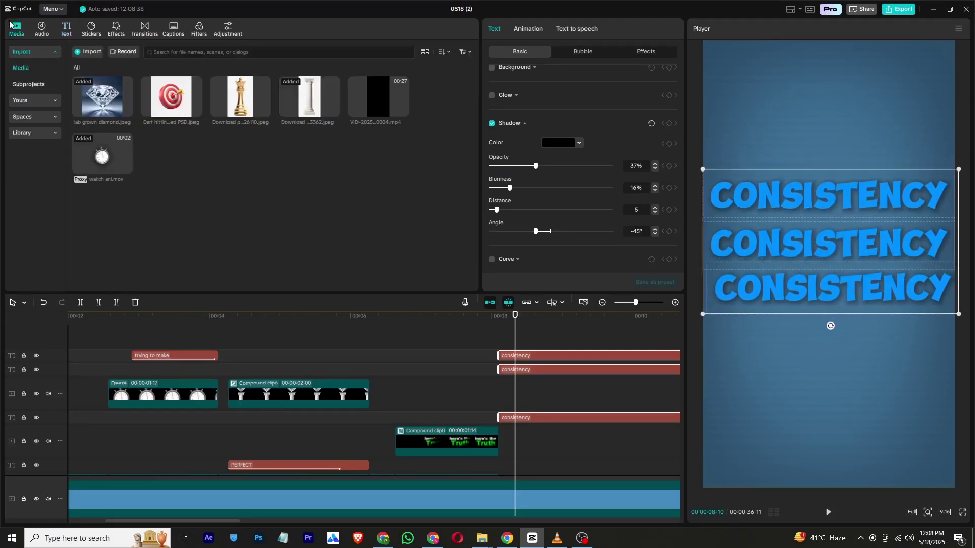
{"action": "left_click_drag", "start_coordinate": [160, 89], "coordinate": [501, 348]}
{"action": "left_click", "coordinate": [558, 52]}
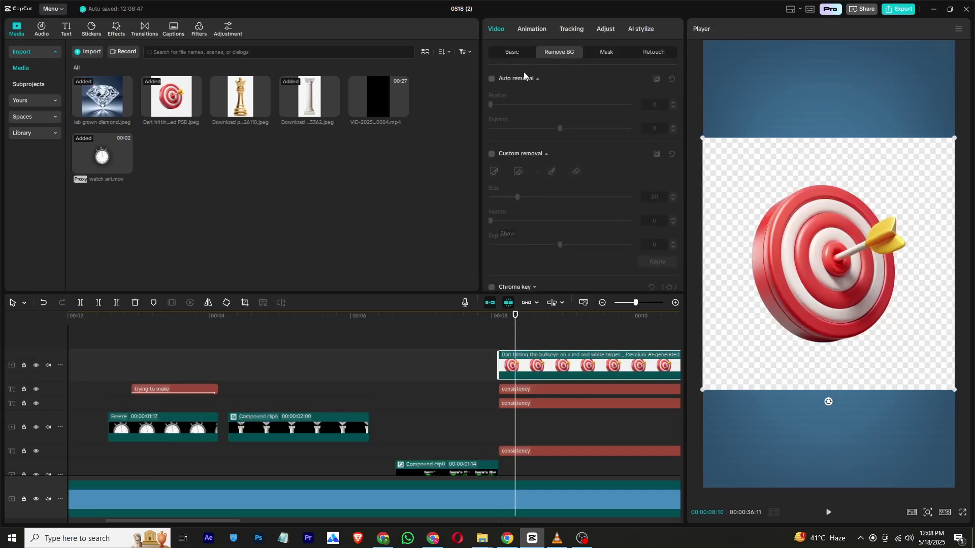
{"action": "left_click", "coordinate": [491, 79]}
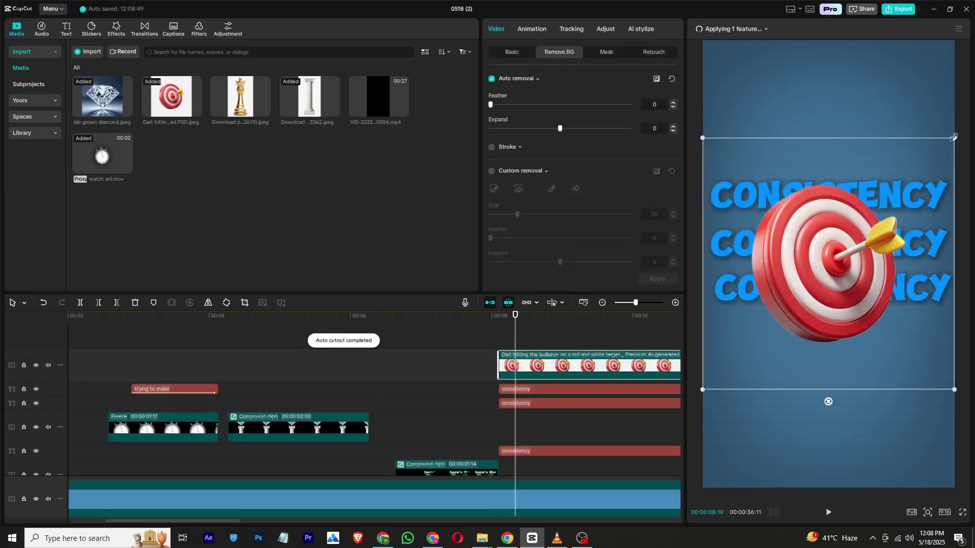
Step: Shrink the dart target to about 60% of the frame width and center it over the three "consistency" lines
{"action": "left_click_drag", "start_coordinate": [920, 173], "coordinate": [892, 198]}
{"action": "left_click_drag", "start_coordinate": [841, 236], "coordinate": [844, 221]}
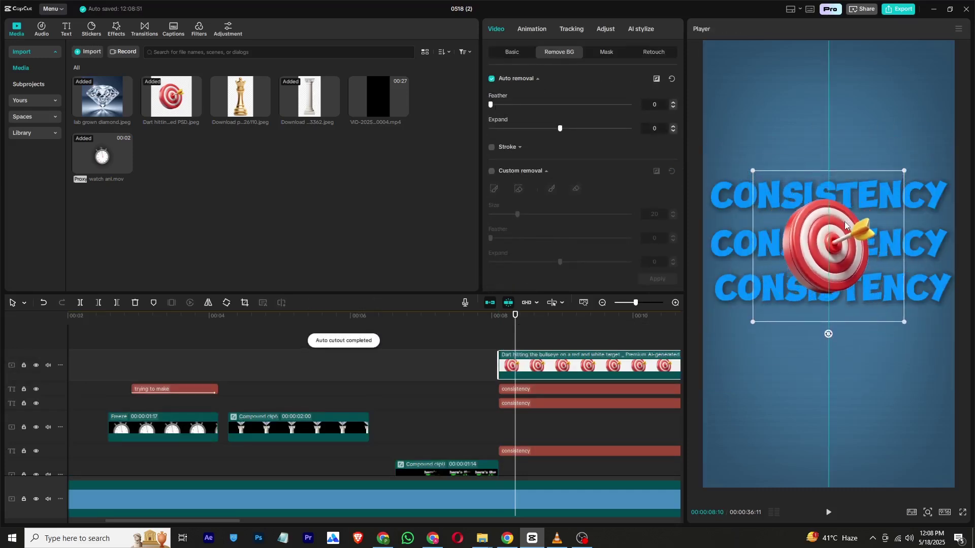
Step: Combine the dart target clip and the three "consistency" texts into one compound clip
{"action": "left_click_drag", "start_coordinate": [587, 330], "coordinate": [558, 447]}
{"action": "right_click", "coordinate": [558, 447]}
{"action": "left_click", "coordinate": [588, 399]}
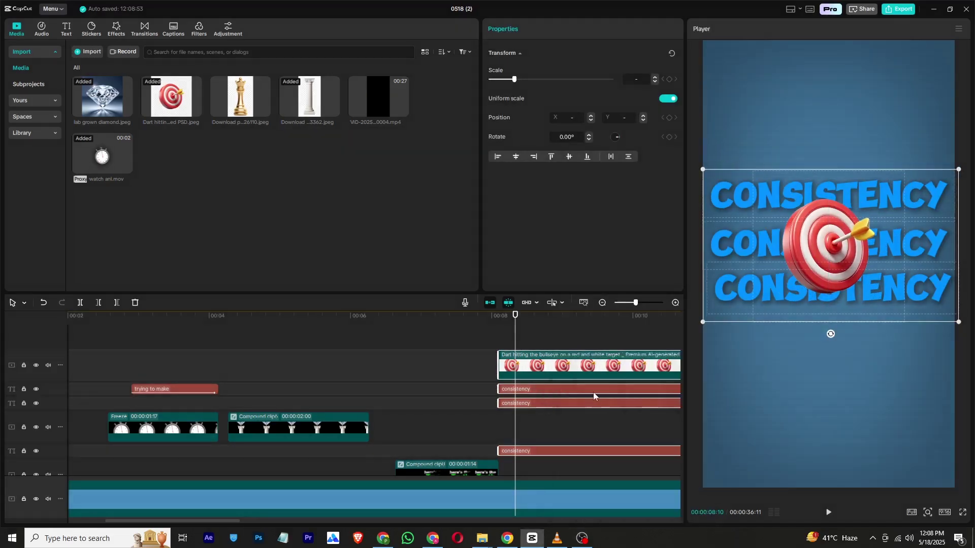
Step: At the start of the "consistency" compound clip, add transform and opacity keyframes with the scale set to 297%
{"action": "mouse_move", "coordinate": [498, 317]}
{"action": "left_mouse_down"}
{"action": "mouse_move", "coordinate": [476, 319]}
{"action": "mouse_move", "coordinate": [498, 323]}
{"action": "left_mouse_up"}
{"action": "left_click", "coordinate": [522, 29]}
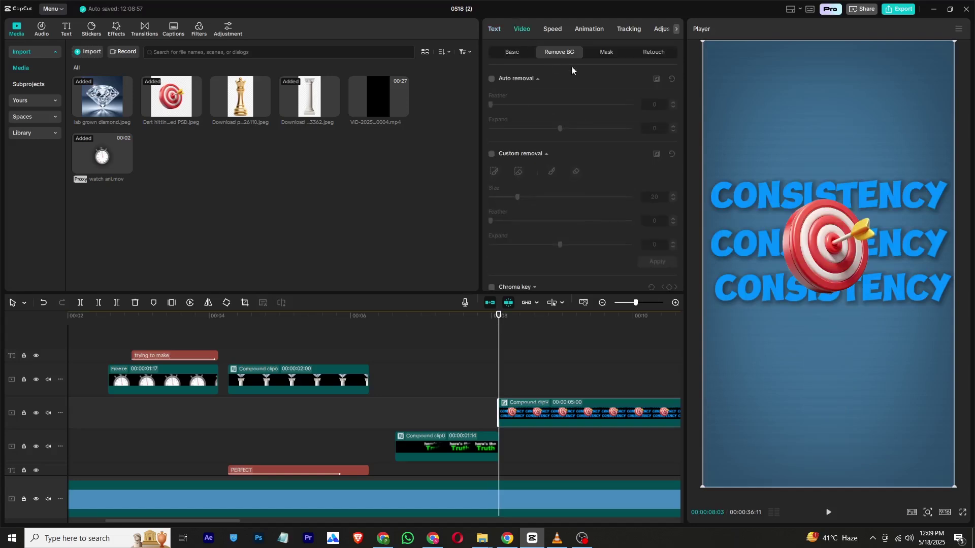
{"action": "left_click", "coordinate": [517, 53]}
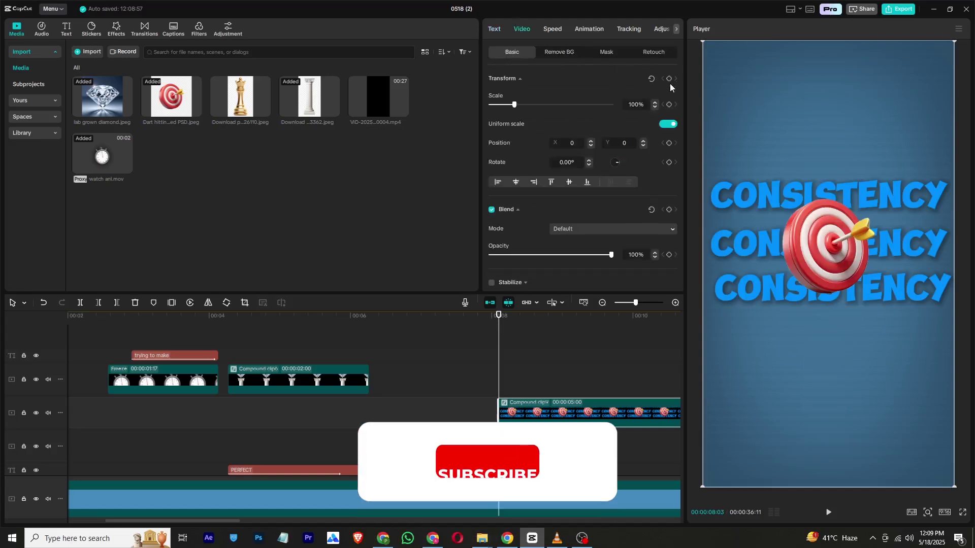
{"action": "left_click", "coordinate": [531, 105]}
{"action": "left_click_drag", "start_coordinate": [531, 105], "coordinate": [560, 106]}
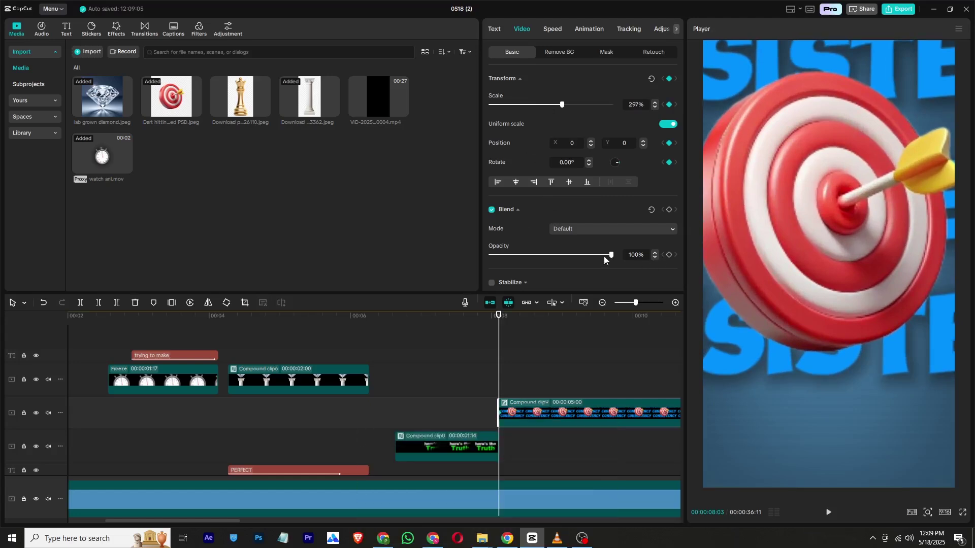
{"action": "left_click", "coordinate": [669, 210]}
{"action": "left_click_drag", "start_coordinate": [610, 255], "coordinate": [635, 258]}
Step: At 00:00:08:12, keyframe the "consistency" compound clip back to about 100% scale with opacity at 100%
{"action": "left_click", "coordinate": [520, 323]}
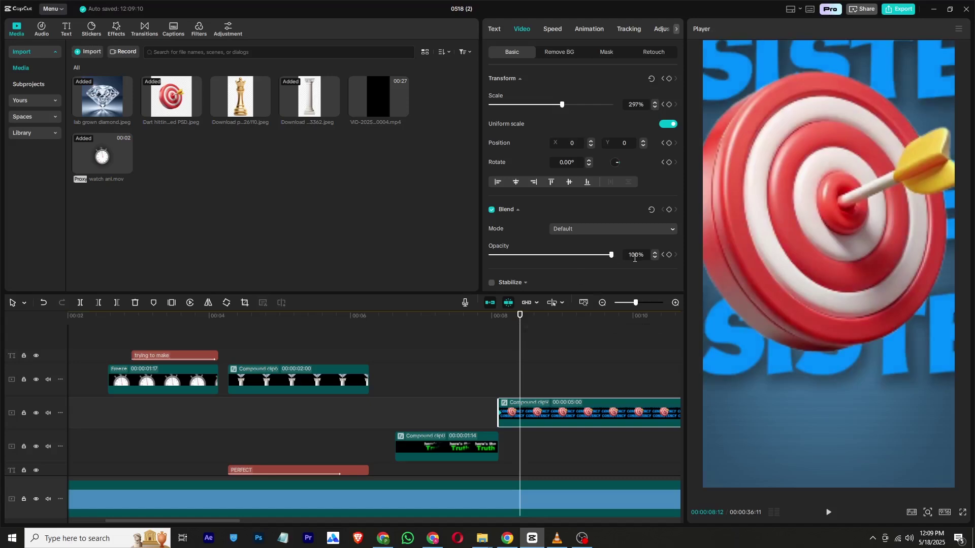
{"action": "left_click_drag", "start_coordinate": [544, 104], "coordinate": [516, 118]}
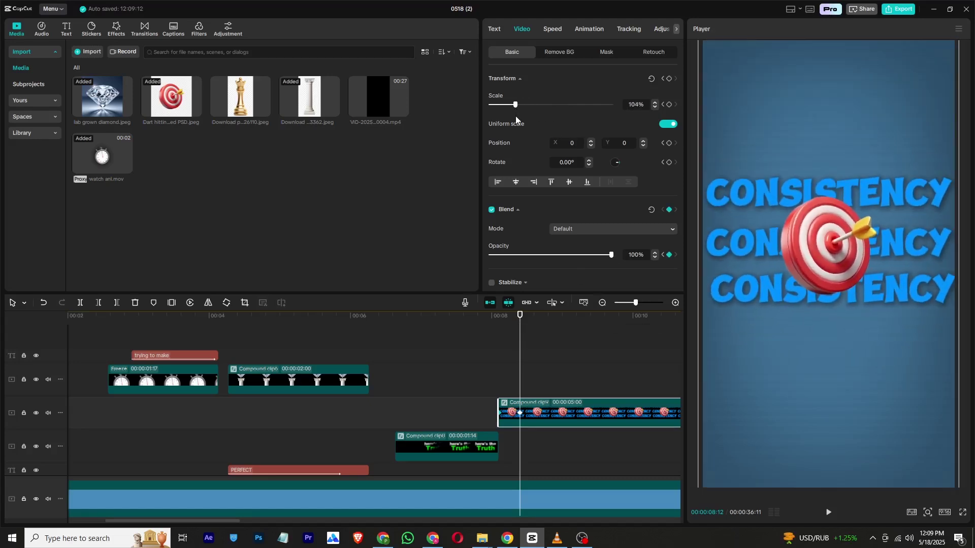
{"action": "left_click_drag", "start_coordinate": [516, 117], "coordinate": [514, 117]}
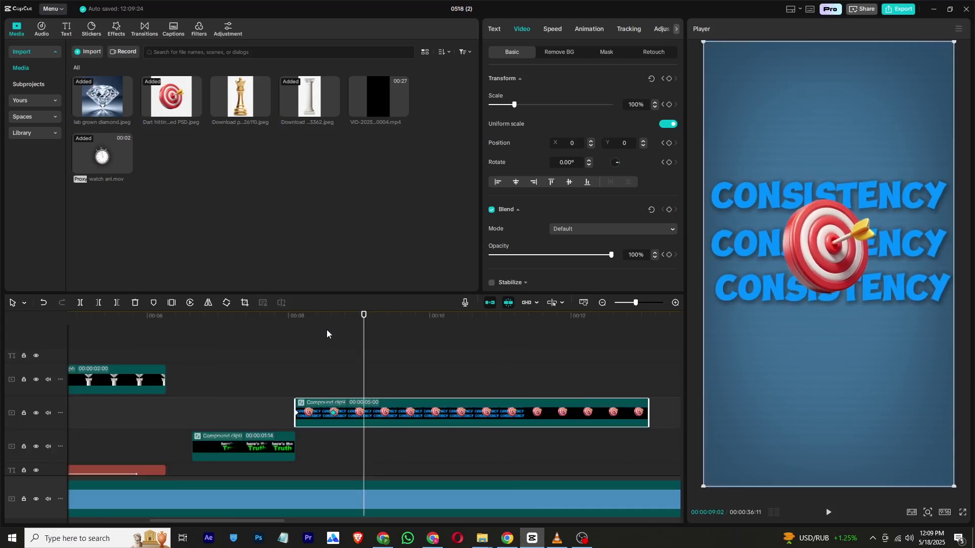
Step: Split the "consistency" compound clip at 00:00:09:00 and keyframe its second part to slide up out of the frame to Y 2299
{"action": "left_click_drag", "start_coordinate": [329, 320], "coordinate": [359, 320]}
{"action": "left_click", "coordinate": [80, 303]}
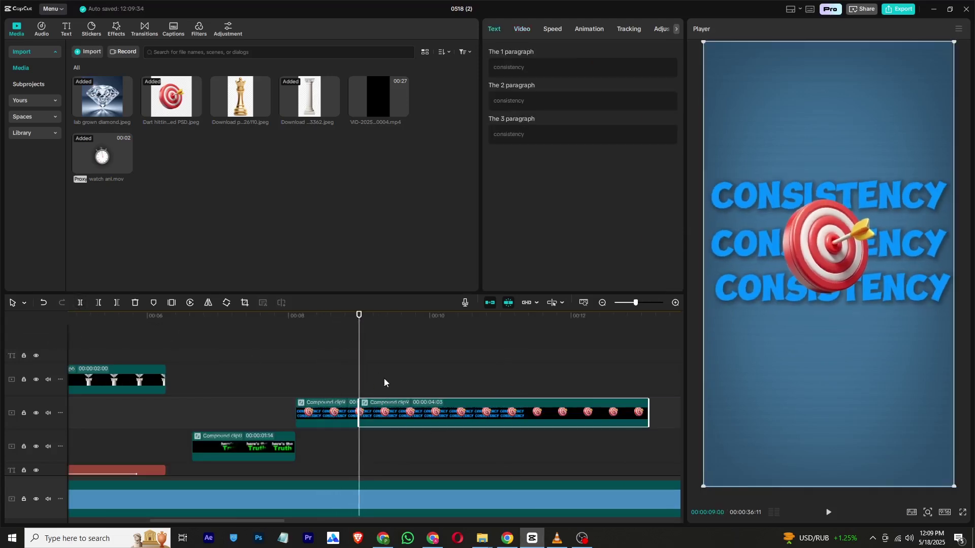
{"action": "left_click", "coordinate": [522, 28]}
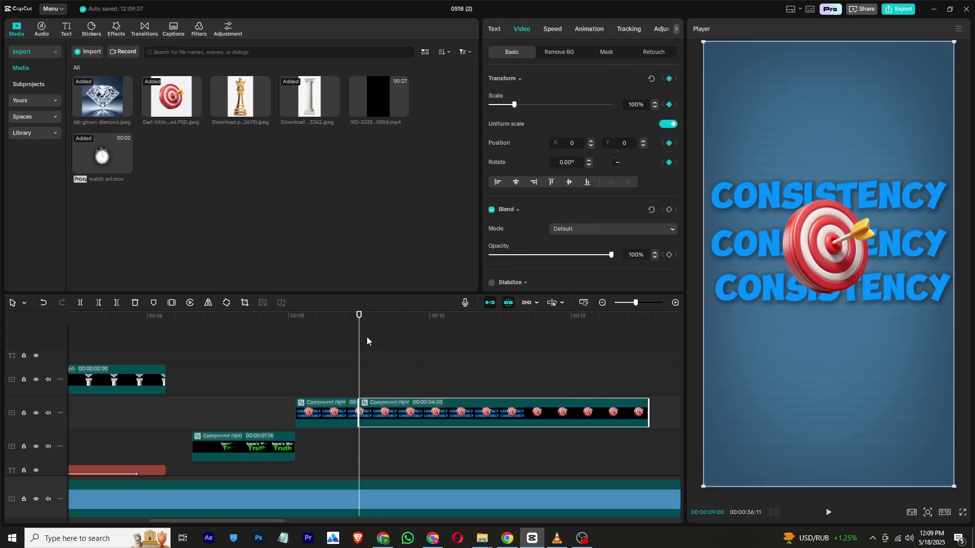
{"action": "left_click_drag", "start_coordinate": [370, 343], "coordinate": [379, 346]}
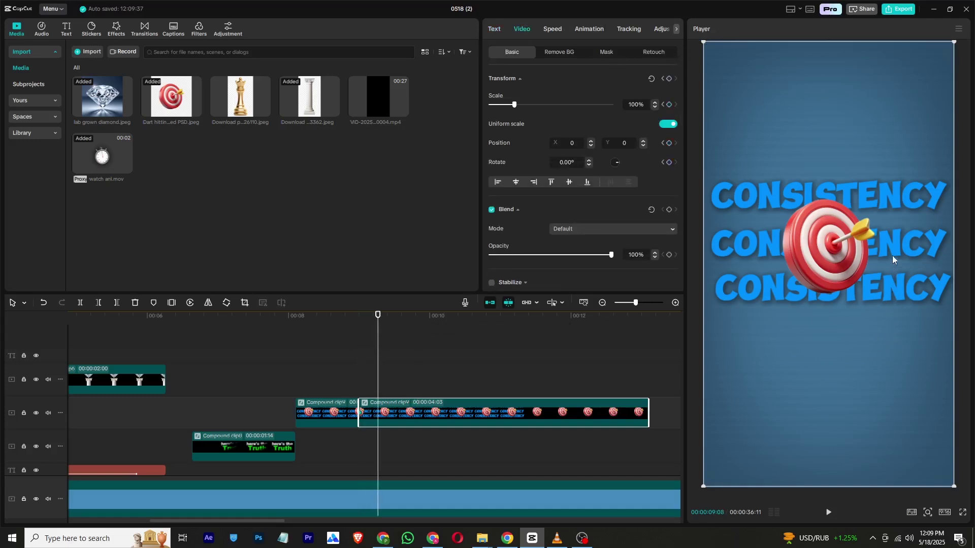
{"action": "left_click_drag", "start_coordinate": [892, 256], "coordinate": [892, 161]}
{"action": "left_click_drag", "start_coordinate": [864, 349], "coordinate": [855, 208]}
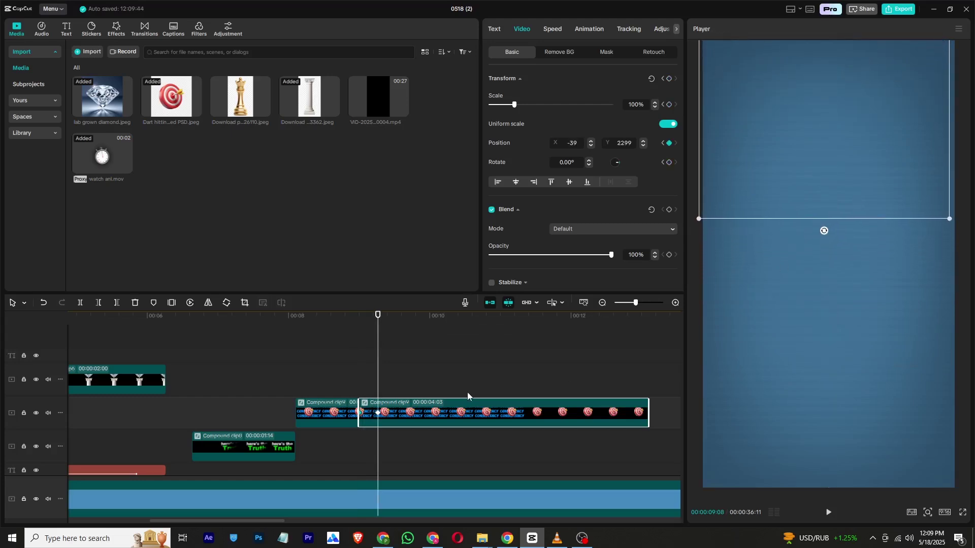
{"action": "left_click_drag", "start_coordinate": [380, 411], "coordinate": [398, 418]}
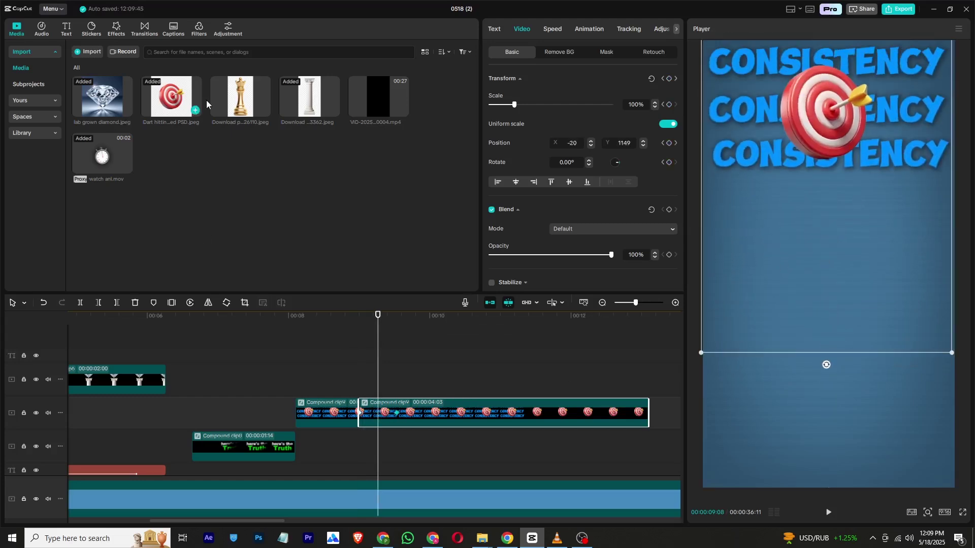
Step: Place the gold chess piece image above the compound clip near 00:00:09:06, remove its background with Auto removal, and scale it to 66%
{"action": "left_click_drag", "start_coordinate": [233, 93], "coordinate": [376, 374]}
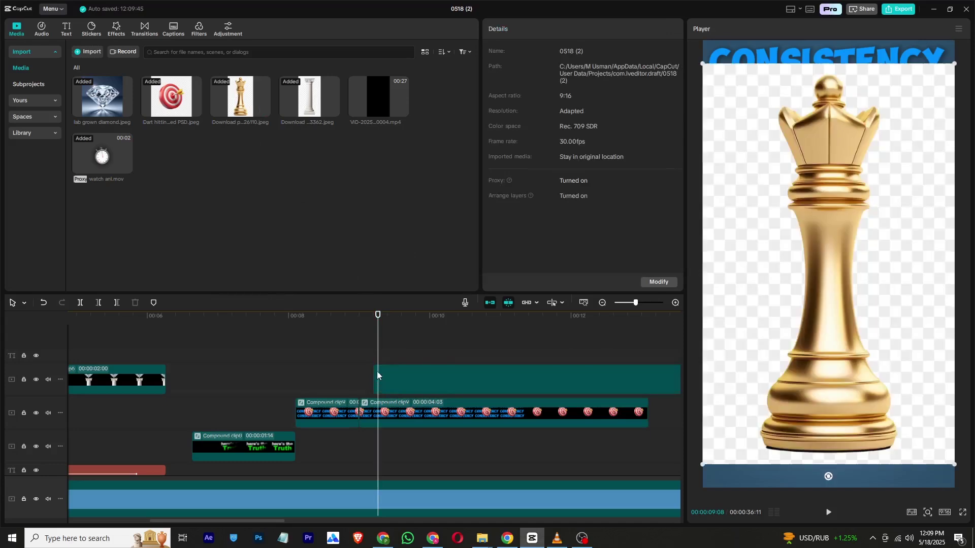
{"action": "left_click", "coordinate": [552, 52]}
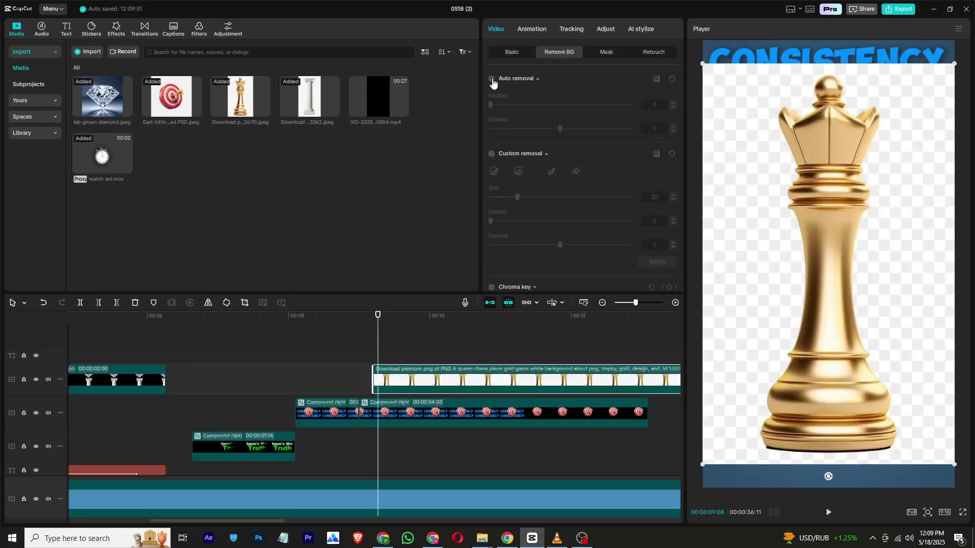
{"action": "left_click", "coordinate": [492, 80]}
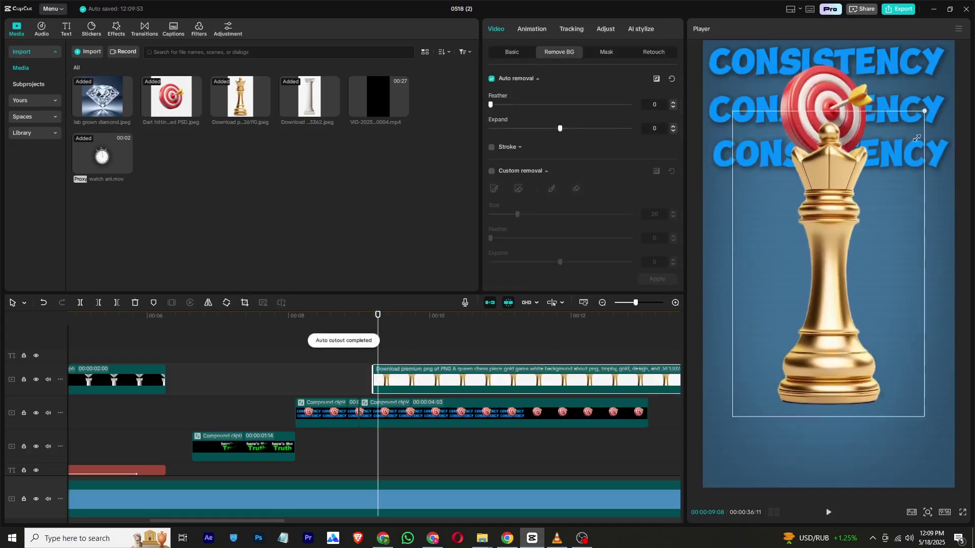
{"action": "left_click", "coordinate": [512, 52]}
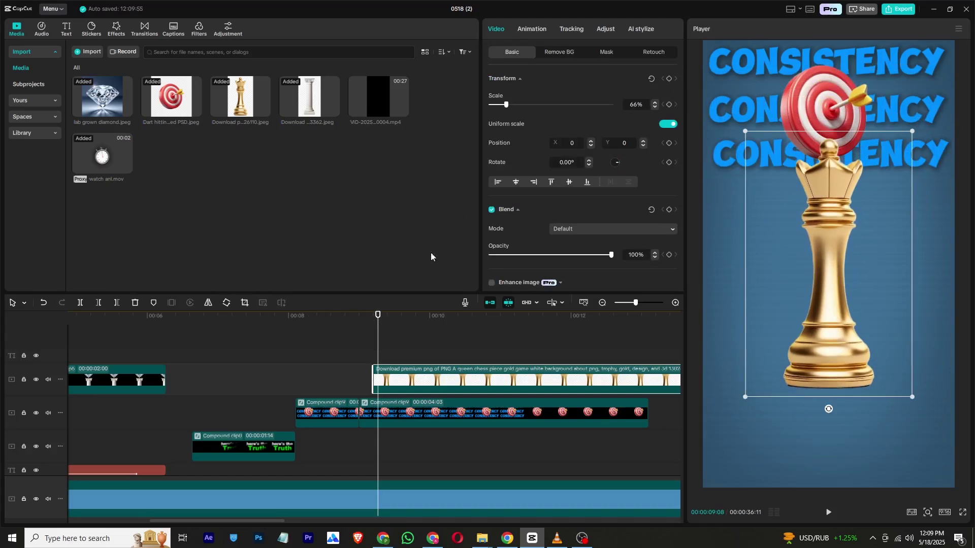
Step: At 00:00:09:06, keyframe the chess piece tilted to -10.61° and moved down mostly out of the frame, at X 44, Y -2373
{"action": "left_click_drag", "start_coordinate": [376, 328], "coordinate": [373, 330]}
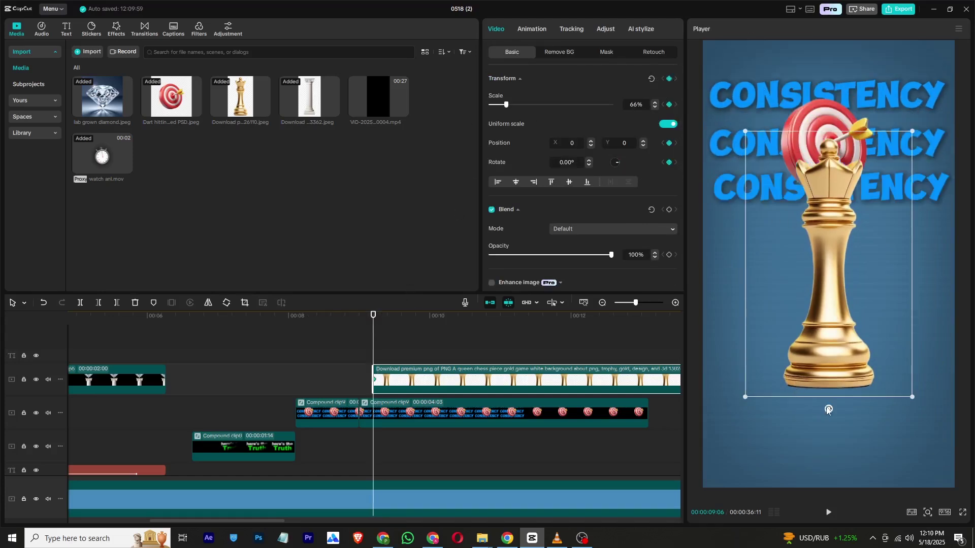
{"action": "left_click_drag", "start_coordinate": [826, 406], "coordinate": [855, 406]}
{"action": "left_click_drag", "start_coordinate": [855, 287], "coordinate": [854, 510]}
{"action": "left_click_drag", "start_coordinate": [835, 450], "coordinate": [840, 477]}
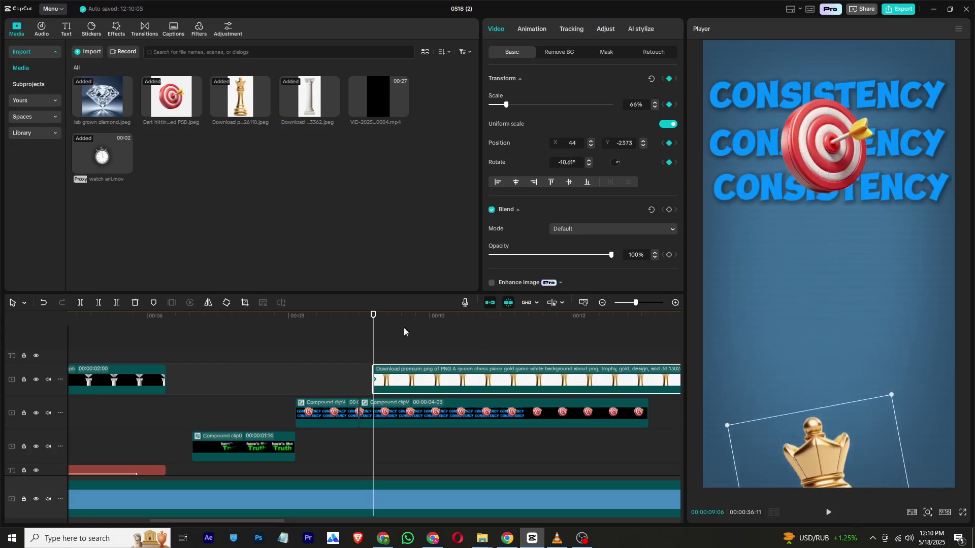
Step: At 00:00:09:20, keyframe the chess piece upright, horizontally centered and raised to slightly below the middle of the frame
{"action": "left_click_drag", "start_coordinate": [380, 319], "coordinate": [407, 328]}
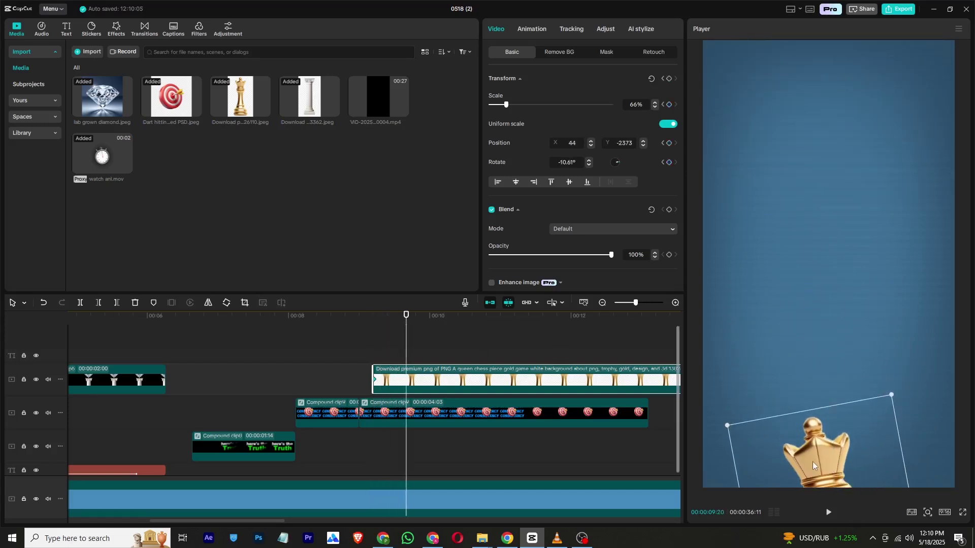
{"action": "left_click_drag", "start_coordinate": [812, 466], "coordinate": [805, 256]}
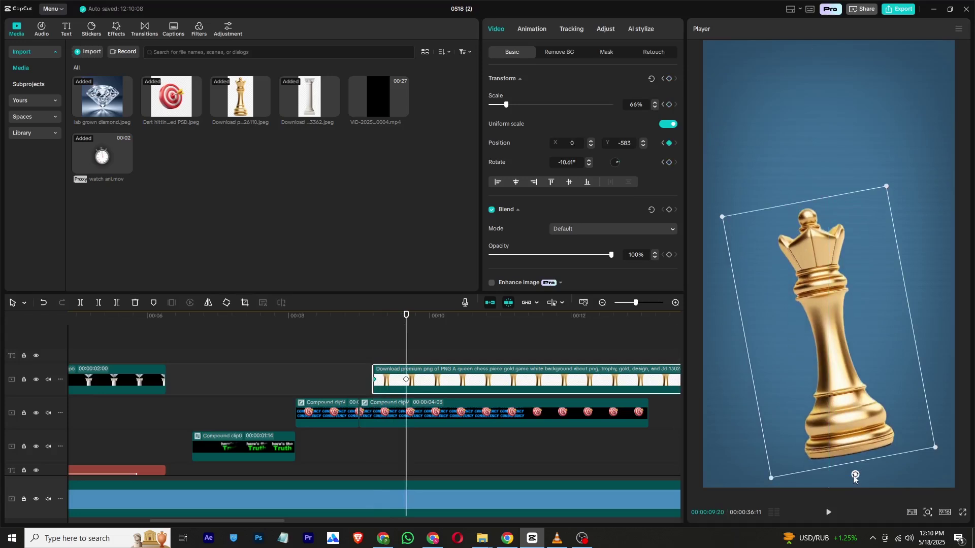
{"action": "left_click_drag", "start_coordinate": [855, 476], "coordinate": [830, 483]}
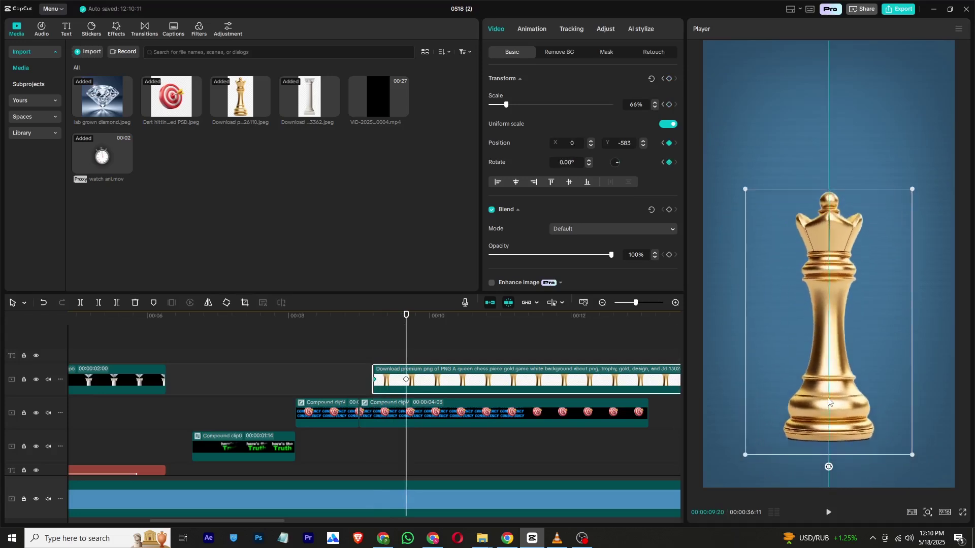
{"action": "left_click_drag", "start_coordinate": [828, 398], "coordinate": [828, 370]}
Step: Add a default text on a track above the chess piece clip, starting with that clip, and change its wording to "perfection"
{"action": "left_click_drag", "start_coordinate": [93, 67], "coordinate": [357, 356]}
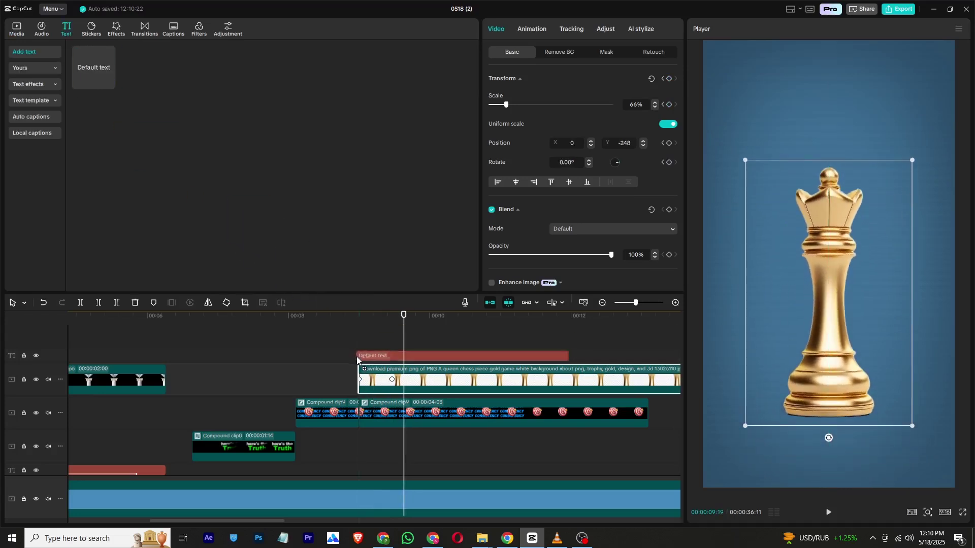
{"action": "triple_click", "coordinate": [524, 78]}
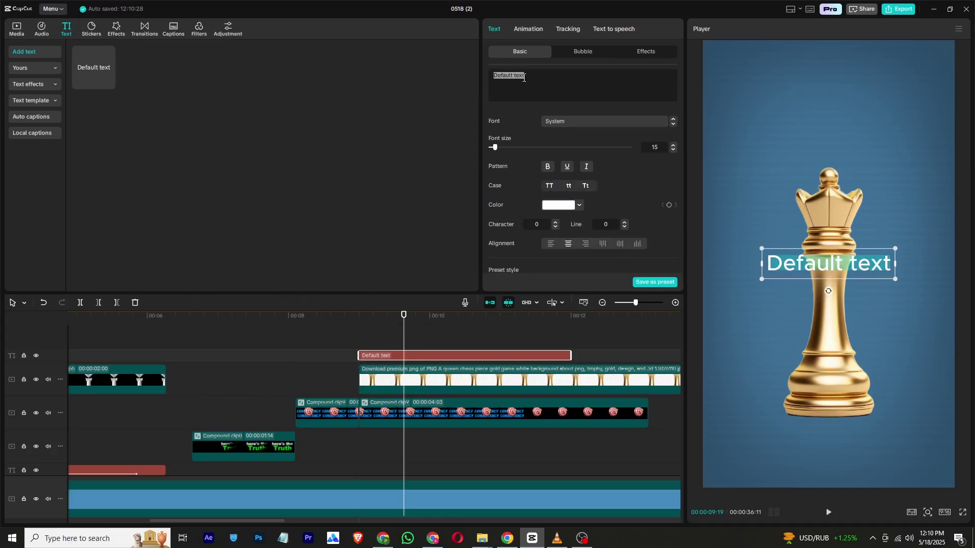
{"action": "type", "text": "perf"}
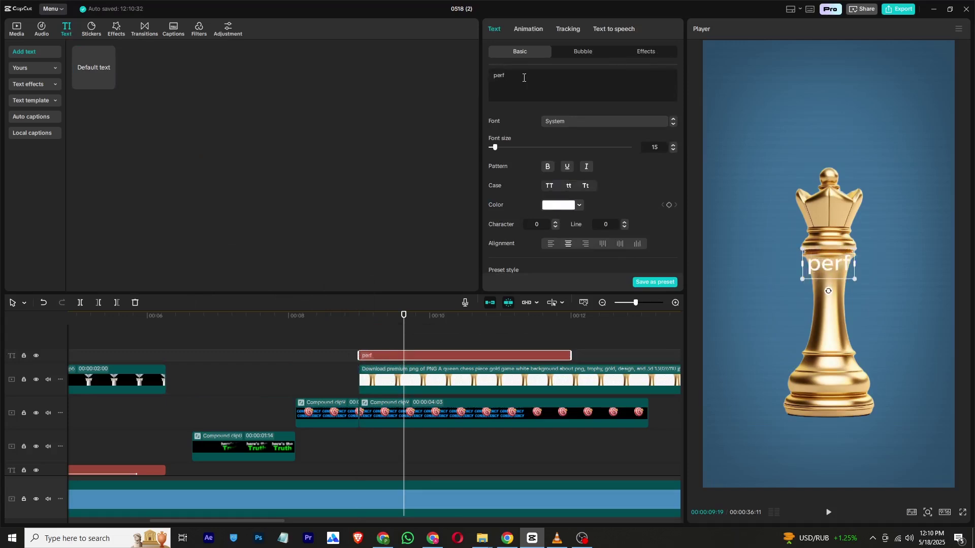
{"action": "type", "text": "ection"}
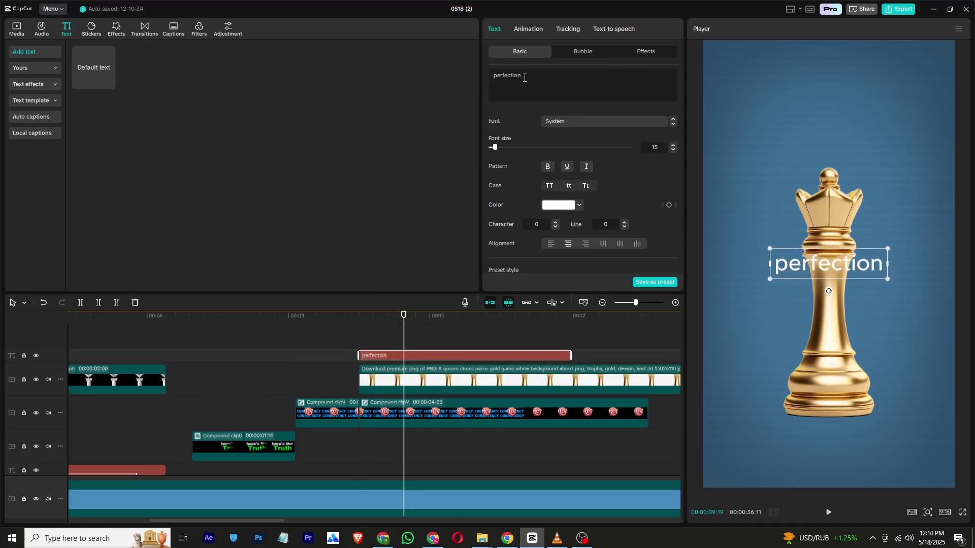
Step: Set the "perfection" text to the ZY Palette font at size 25 and move it to a track beneath the chess piece
{"action": "left_click", "coordinate": [565, 124]}
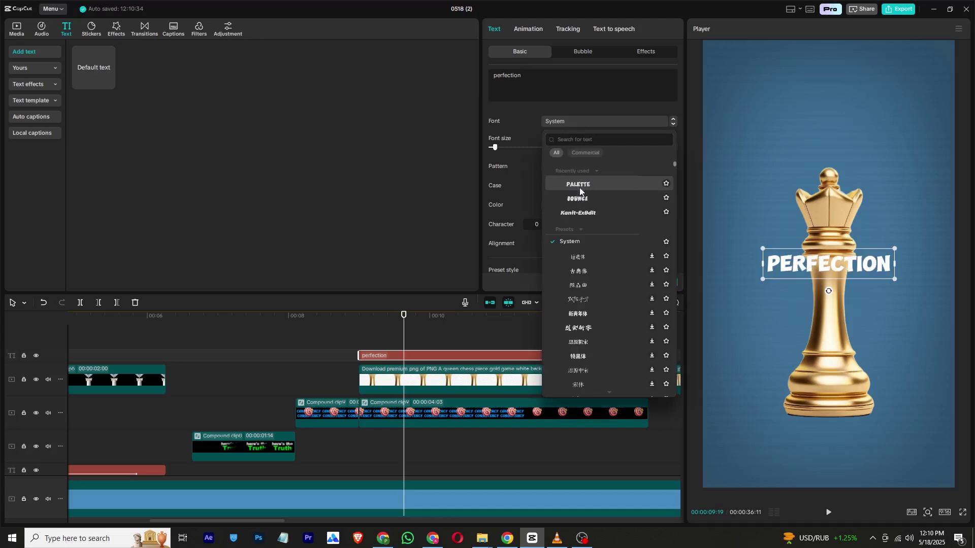
{"action": "left_click", "coordinate": [594, 185]}
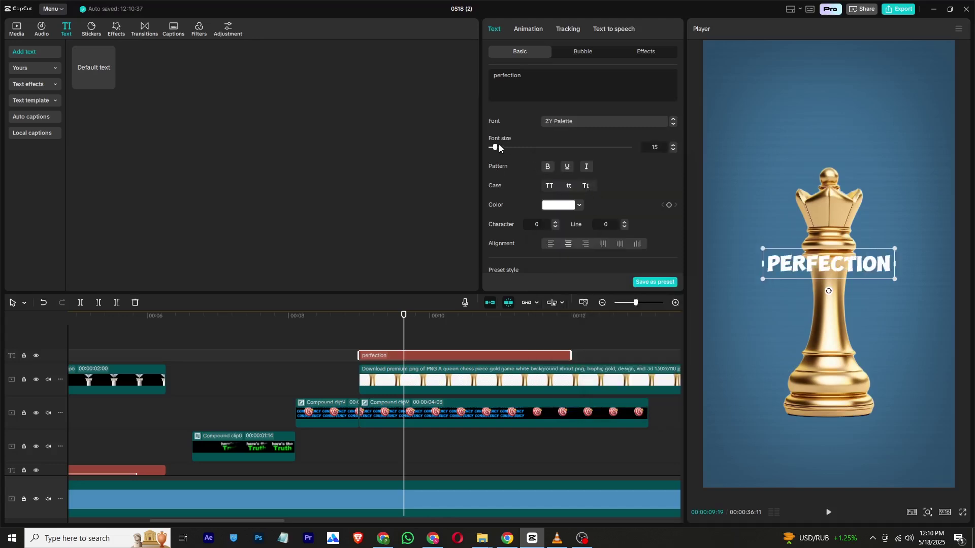
{"action": "left_click_drag", "start_coordinate": [499, 148], "coordinate": [501, 151]}
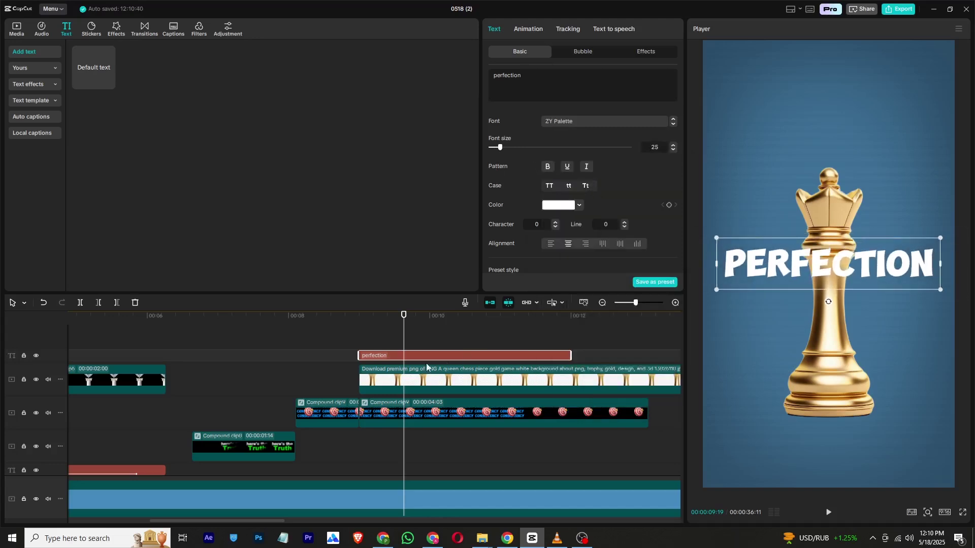
{"action": "left_click_drag", "start_coordinate": [413, 363], "coordinate": [443, 395]}
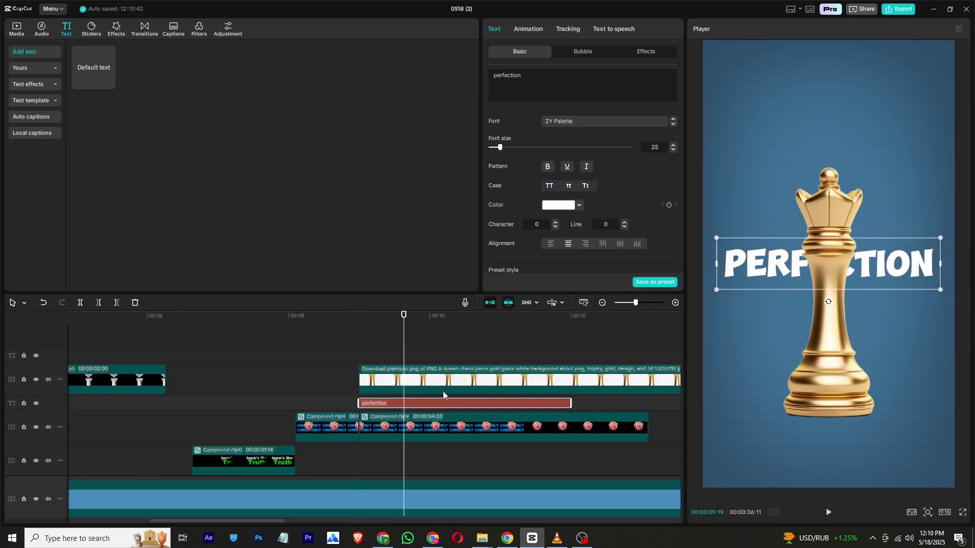
Step: Apply the favorite Bounce Left entrance animation to the "perfection" text
{"action": "left_click", "coordinate": [526, 30]}
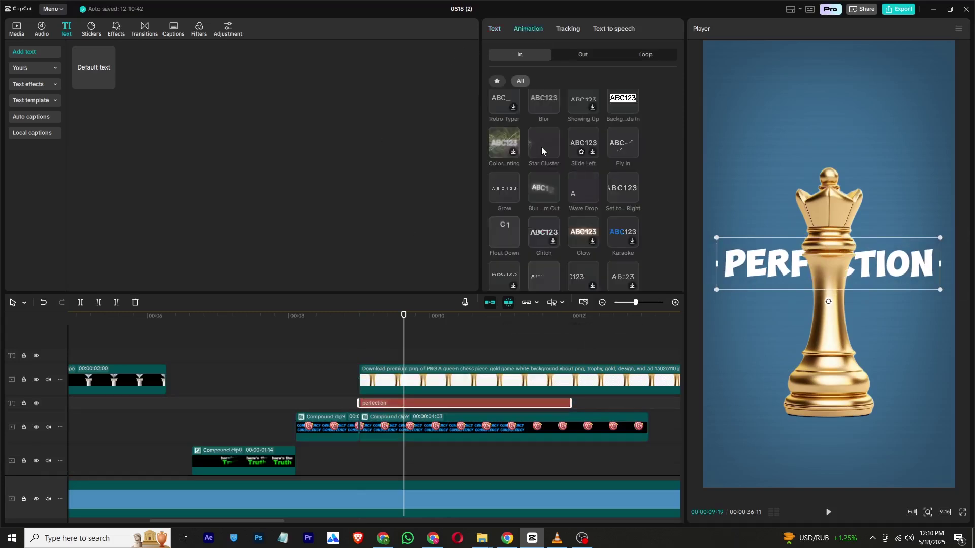
{"action": "scroll", "coordinate": [541, 152], "scroll_direction": "down", "scroll_amount": 5}
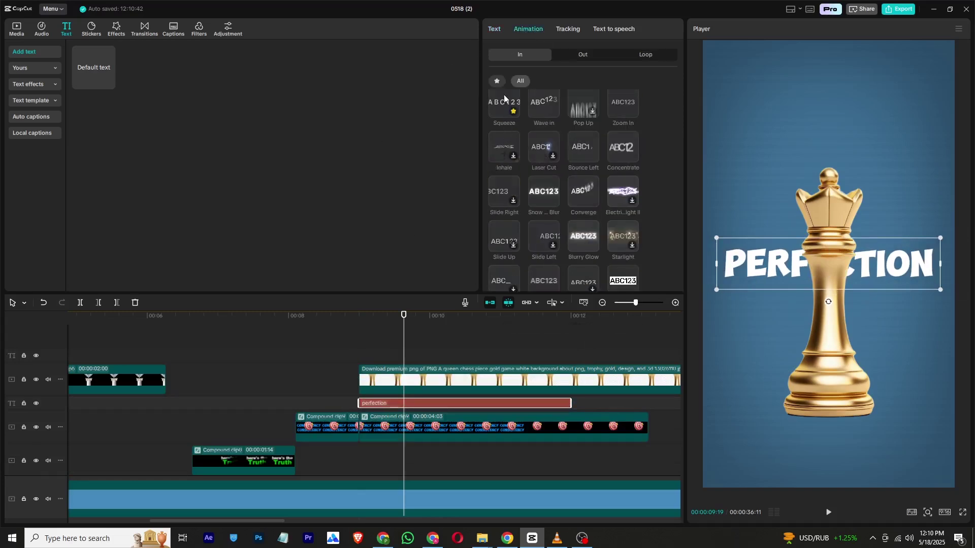
{"action": "left_click", "coordinate": [497, 81]}
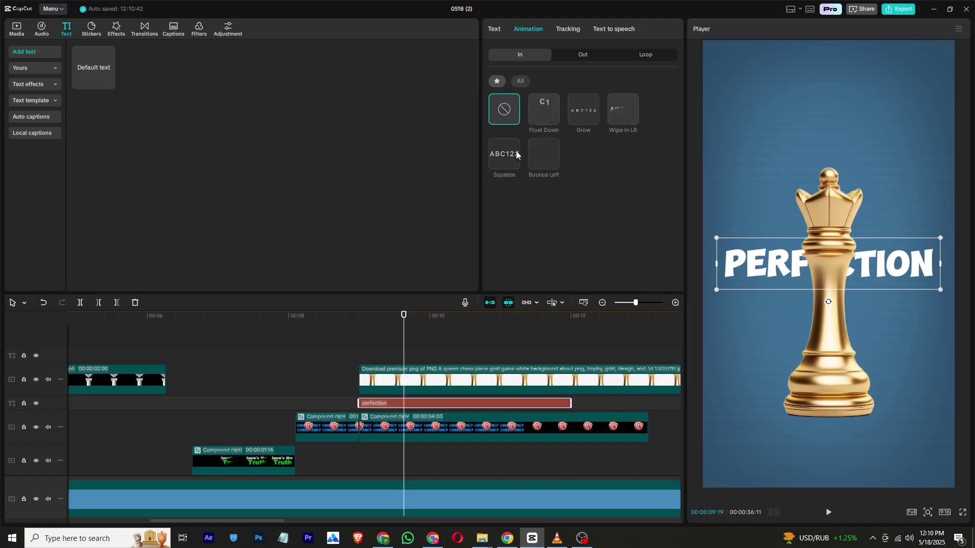
{"action": "left_click", "coordinate": [548, 151]}
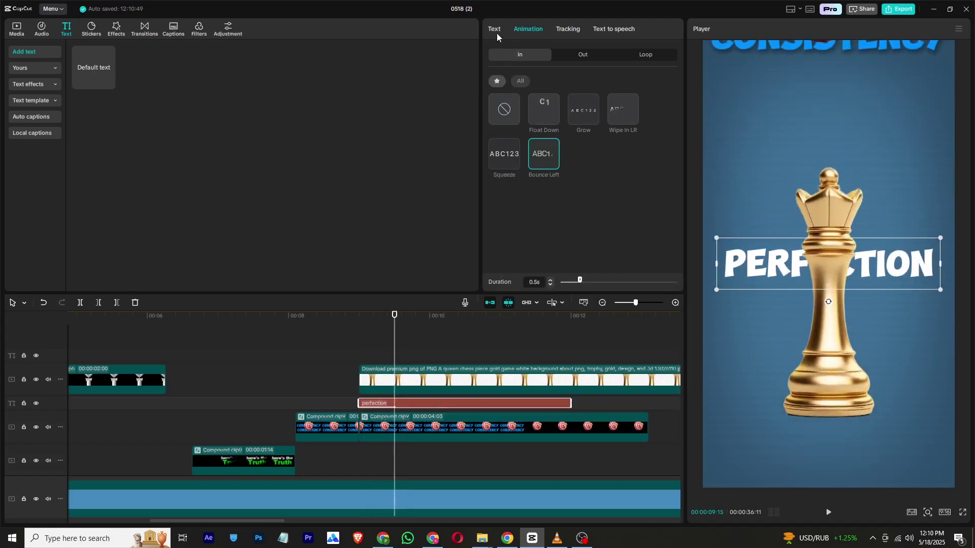
Step: Color the "perfection" text red with hex EC1D1D
{"action": "left_click", "coordinate": [495, 30]}
{"action": "left_click", "coordinate": [565, 208]}
{"action": "left_click_drag", "start_coordinate": [597, 229], "coordinate": [655, 210]}
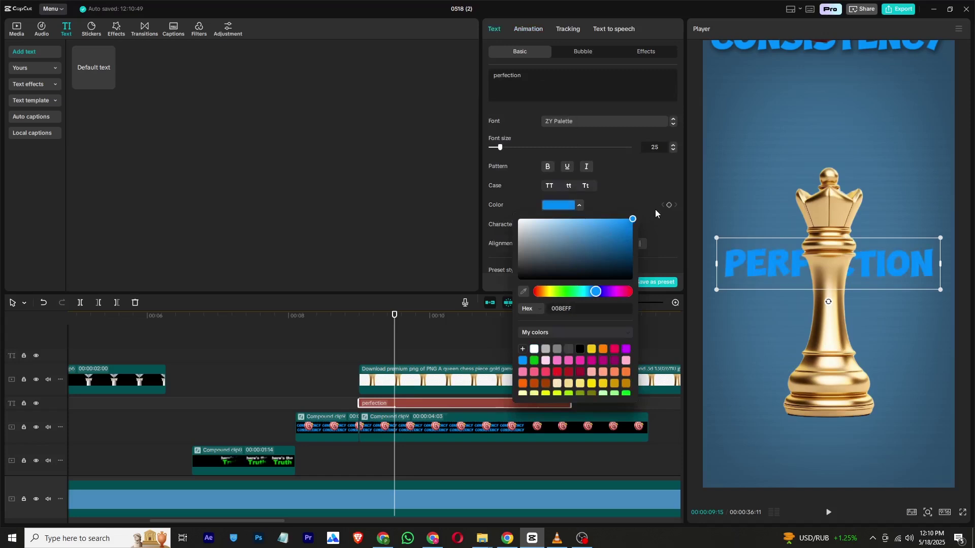
{"action": "left_click", "coordinate": [558, 373]}
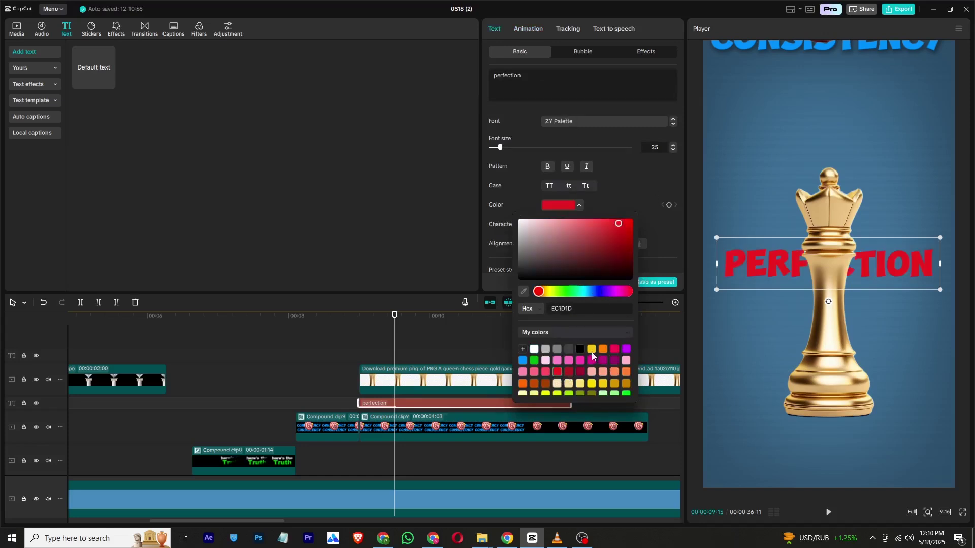
Step: Enable and adjust a shadow on the "perfection" text, and play back its entrance with the chess piece
{"action": "scroll", "coordinate": [547, 182], "scroll_direction": "down", "scroll_amount": 8}
{"action": "scroll", "coordinate": [538, 188], "scroll_direction": "down", "scroll_amount": 2}
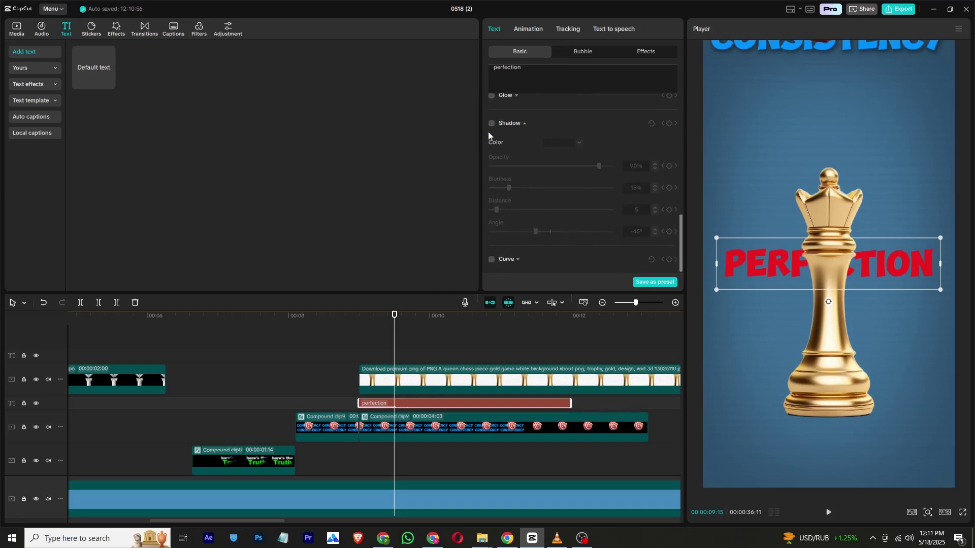
{"action": "left_click", "coordinate": [491, 124]}
{"action": "left_click_drag", "start_coordinate": [544, 167], "coordinate": [558, 167]}
{"action": "left_click", "coordinate": [362, 325]}
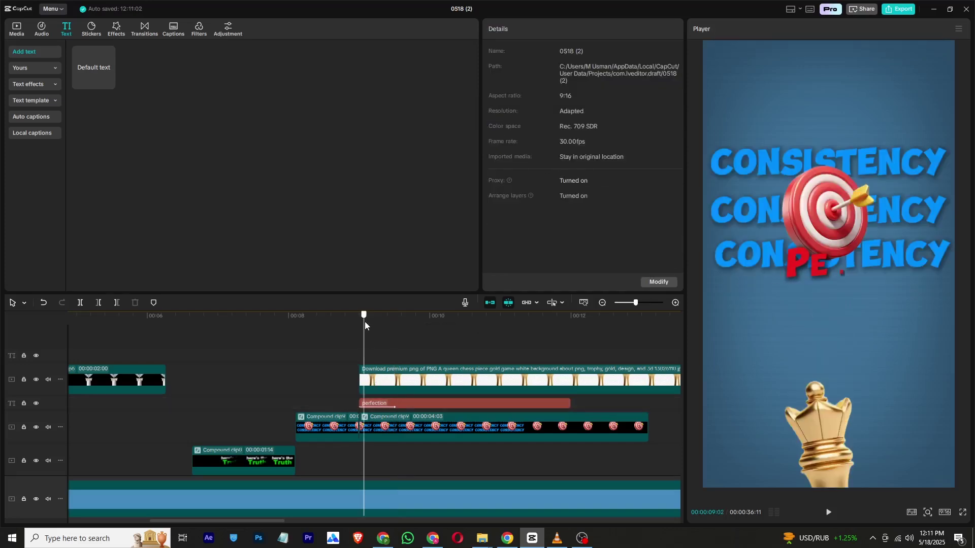
{"action": "left_click_drag", "start_coordinate": [363, 324], "coordinate": [344, 329]}
{"action": "key", "text": "space"}
{"action": "key", "text": "space"}
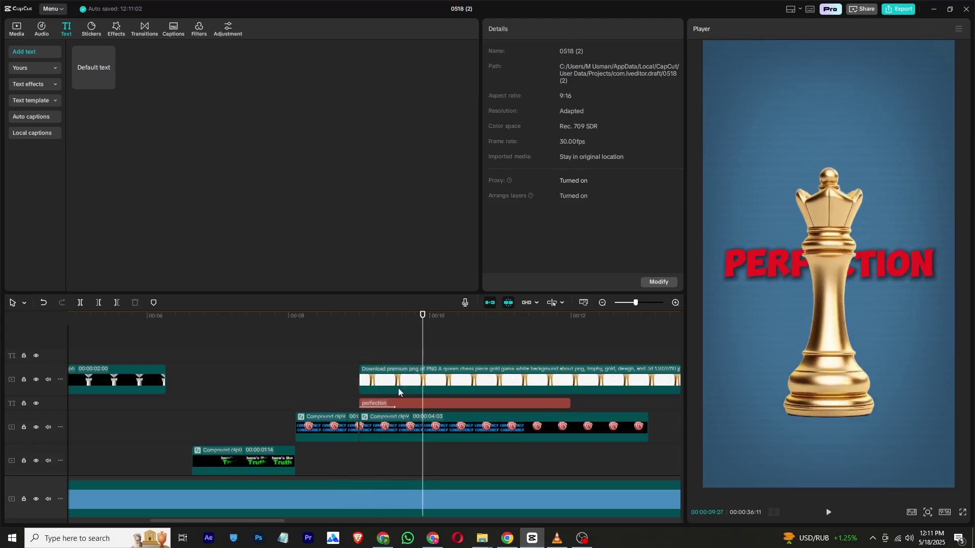
Step: Move the "perfection" text up behind the crown of the chess piece and preview the scene
{"action": "left_click", "coordinate": [404, 400]}
{"action": "left_click_drag", "start_coordinate": [739, 287], "coordinate": [775, 236]}
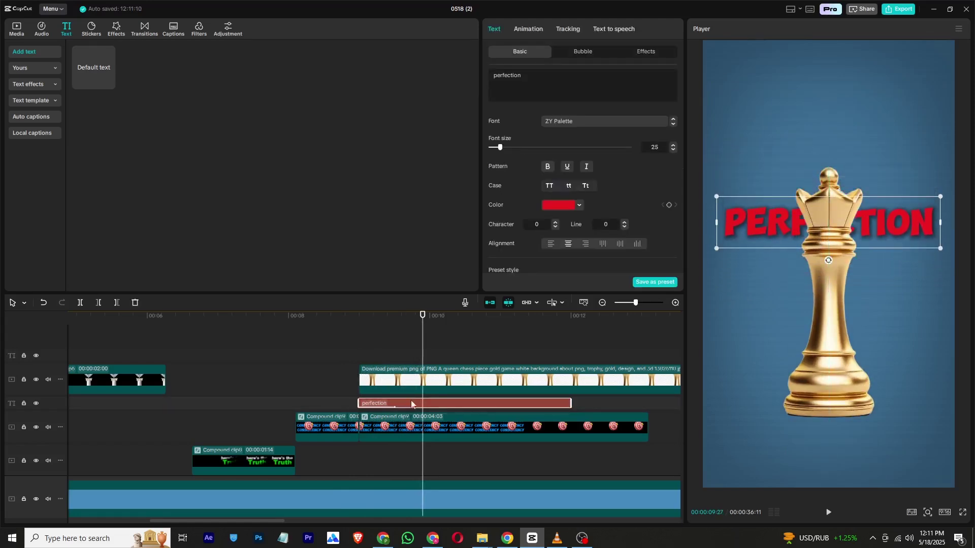
{"action": "left_click", "coordinate": [333, 314]}
{"action": "key", "text": "space"}
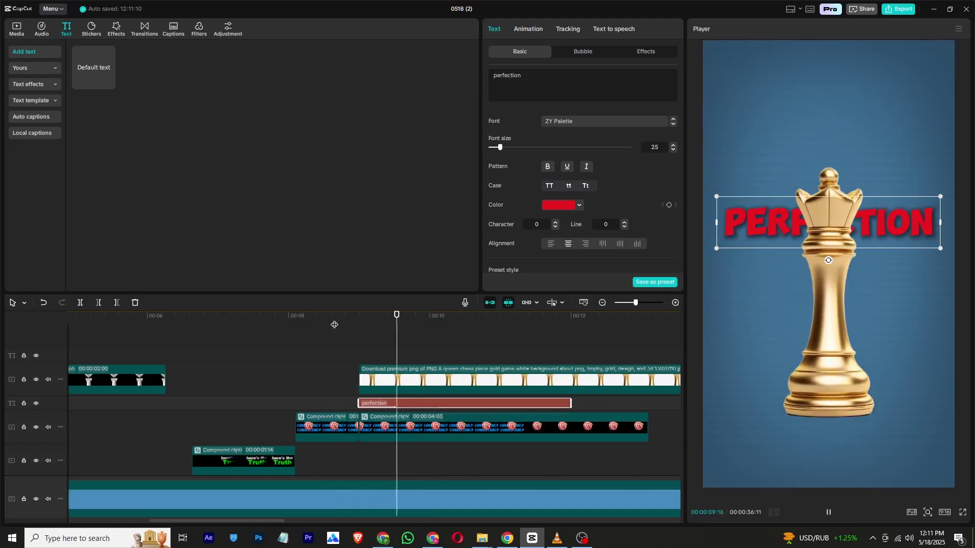
{"action": "key", "text": "space"}
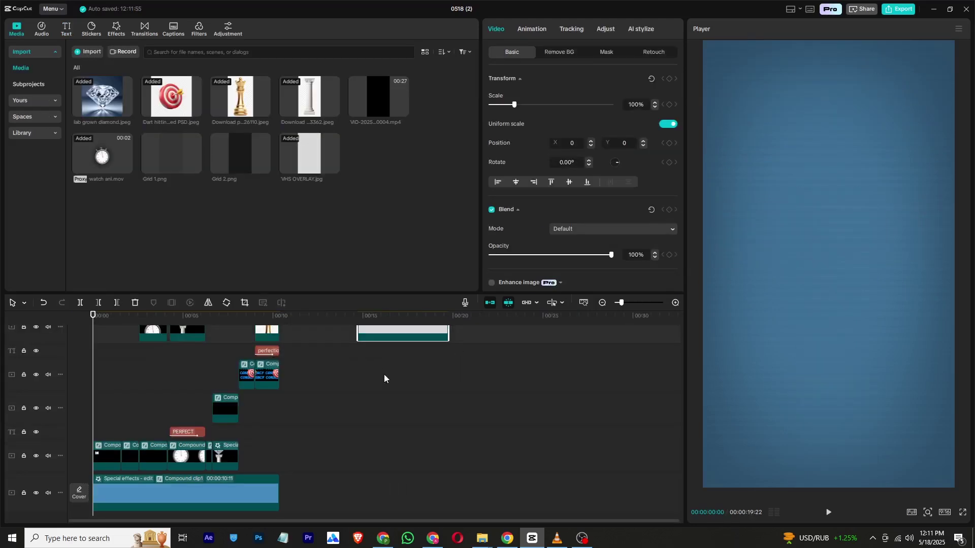
Step: Span the VHS OVERLAY.jpg clip across the whole video on the uppermost track, blend it with Multiply and lower its opacity
{"action": "left_click_drag", "start_coordinate": [384, 373], "coordinate": [279, 365]}
{"action": "left_click", "coordinate": [613, 228]}
{"action": "left_click", "coordinate": [592, 314]}
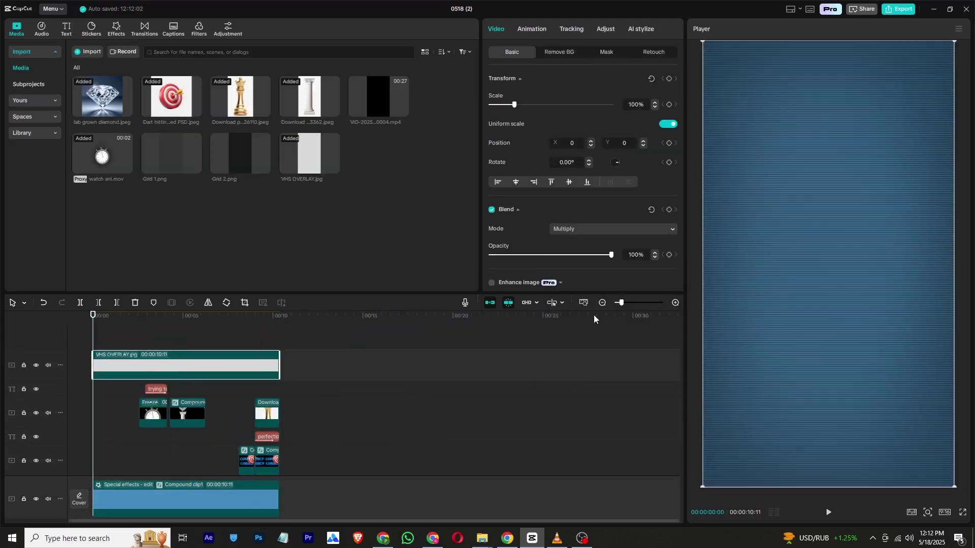
{"action": "key", "text": "space"}
{"action": "left_click", "coordinate": [564, 255]}
Step: Add Grid 2.png above the VHS overlay, extend it to the video's end, and set Screen blending with 69% opacity
{"action": "left_click_drag", "start_coordinate": [170, 155], "coordinate": [103, 355]}
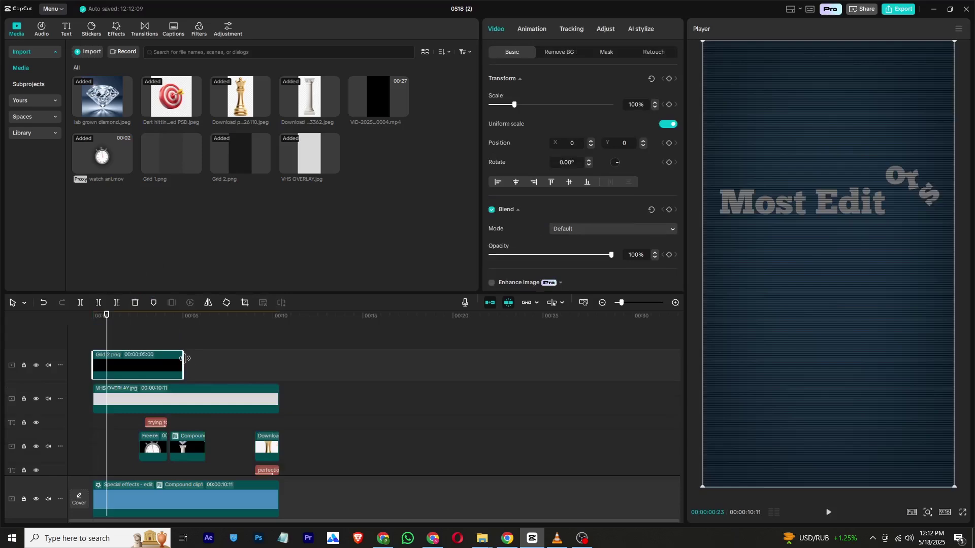
{"action": "left_click_drag", "start_coordinate": [185, 361], "coordinate": [278, 361]}
{"action": "left_click", "coordinate": [552, 255]}
{"action": "left_click", "coordinate": [575, 228]}
{"action": "left_click", "coordinate": [571, 284]}
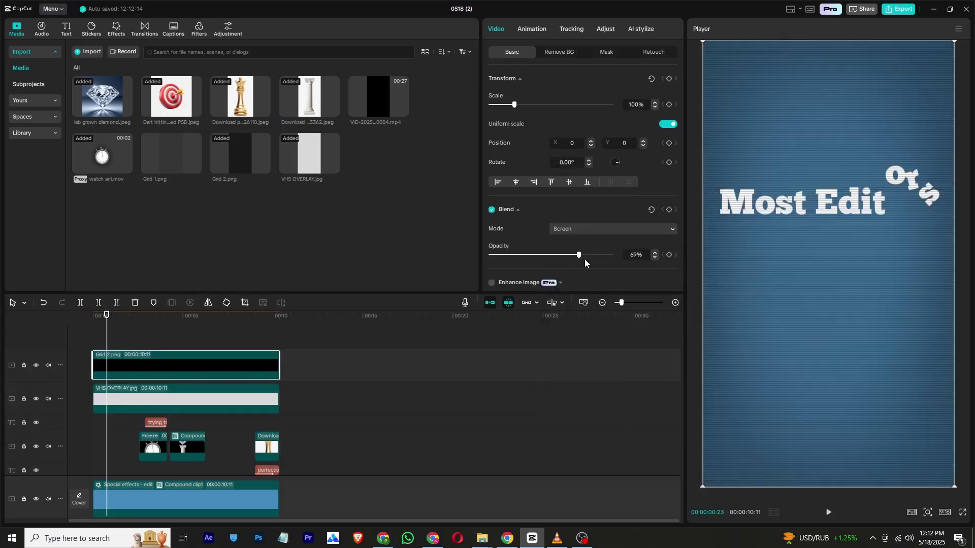